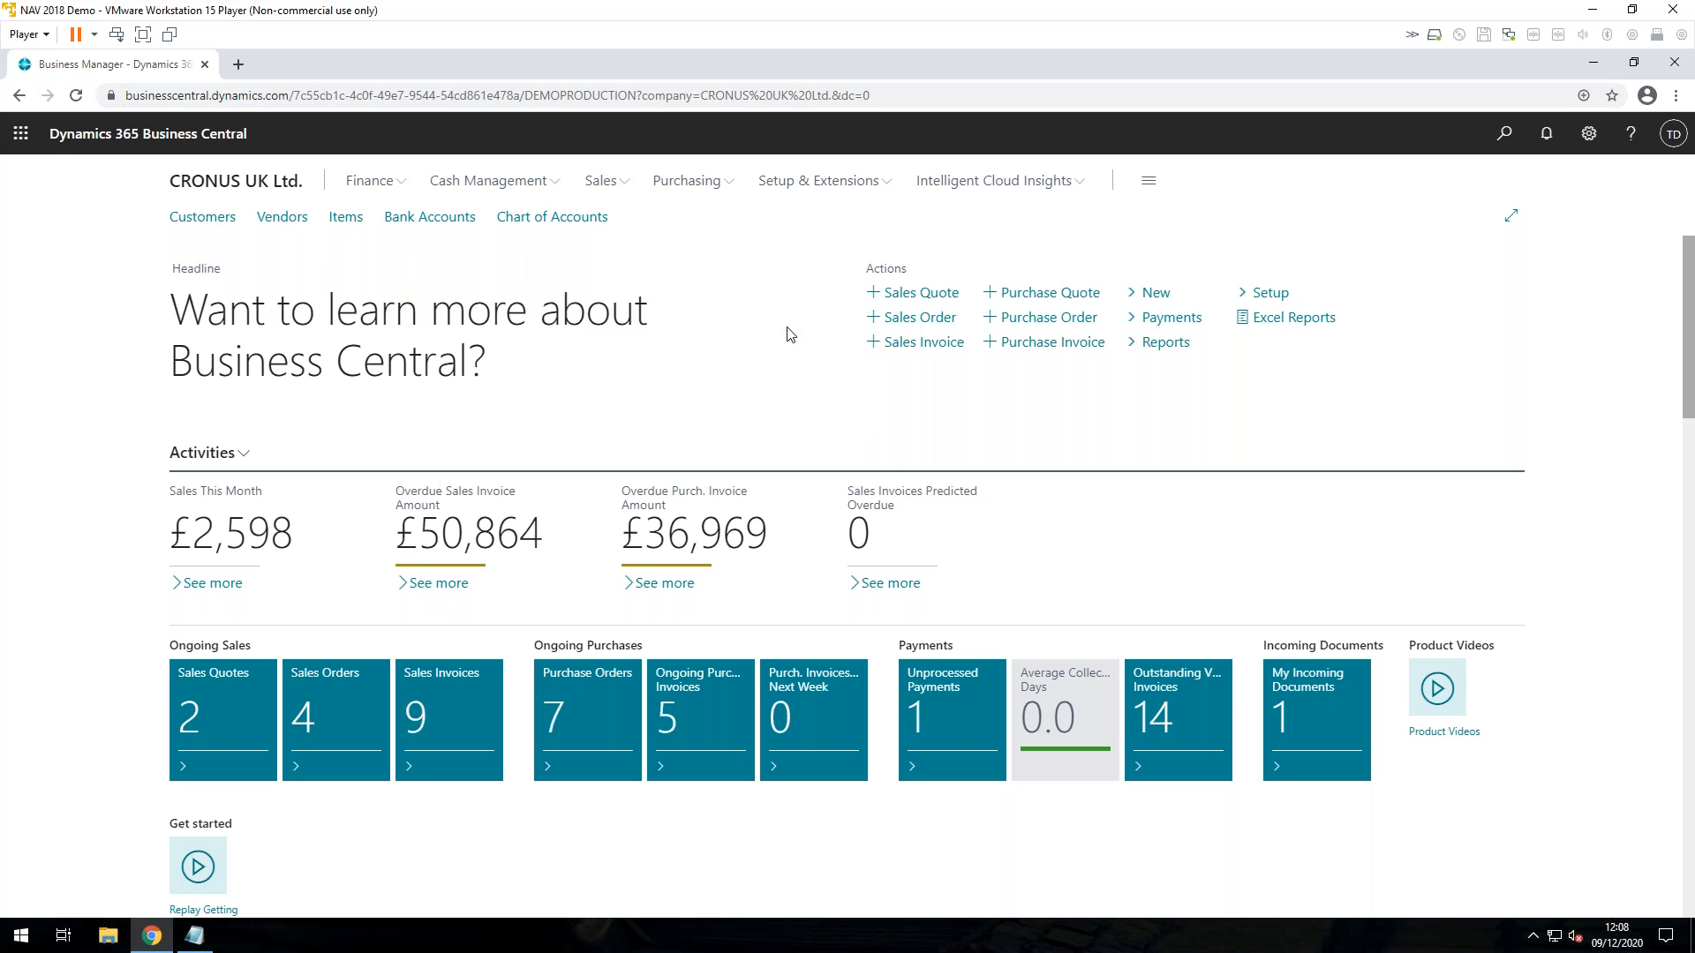
Review the page overview for the Business Manager role, return to the home page and check the Finance navigation entries.
{"action": "left_click", "coordinate": [1150, 185]}
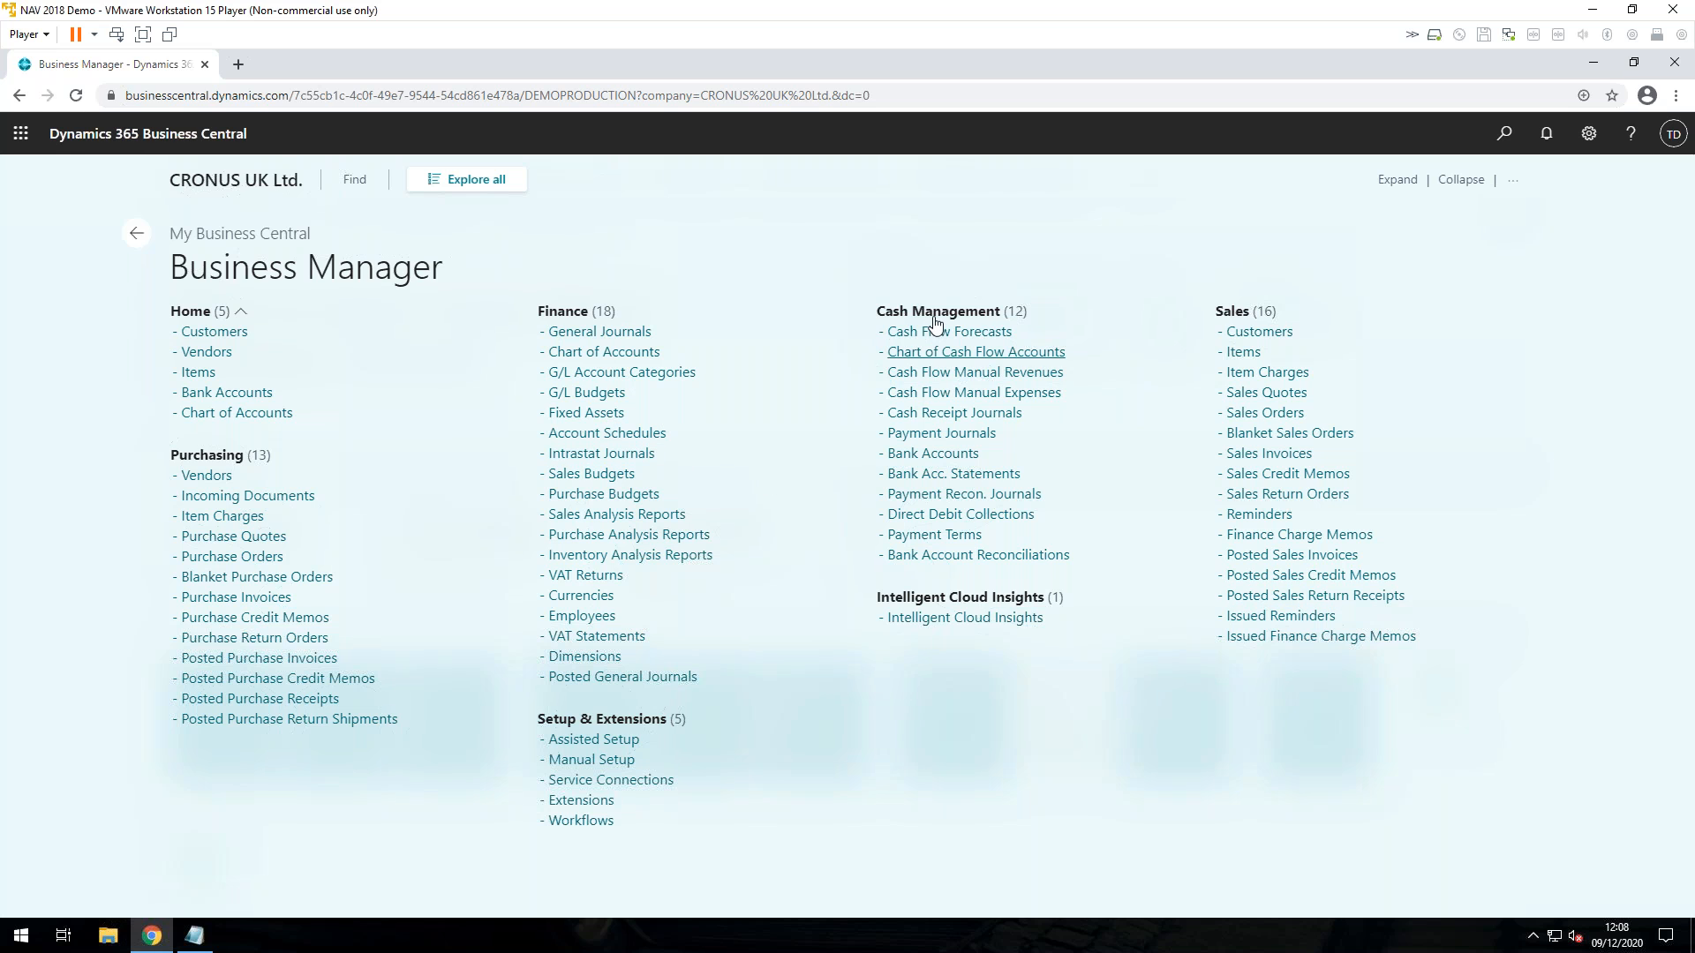
{"action": "left_click", "coordinate": [136, 233]}
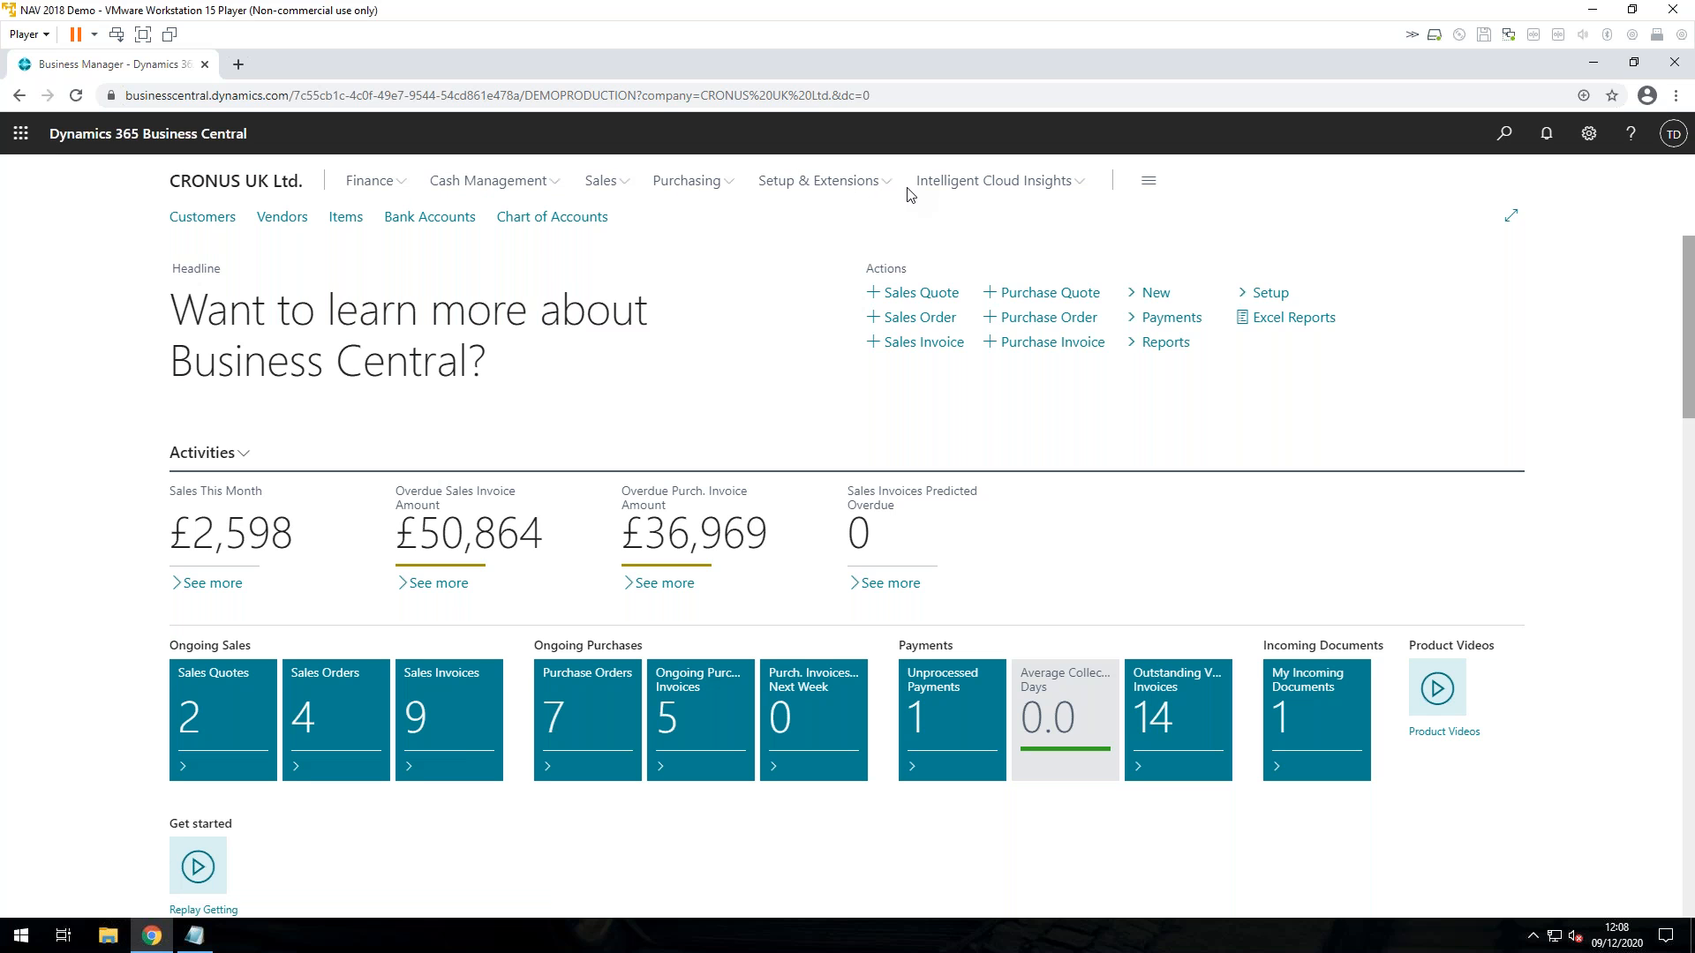
{"action": "left_click", "coordinate": [388, 183]}
{"action": "left_click", "coordinate": [402, 186]}
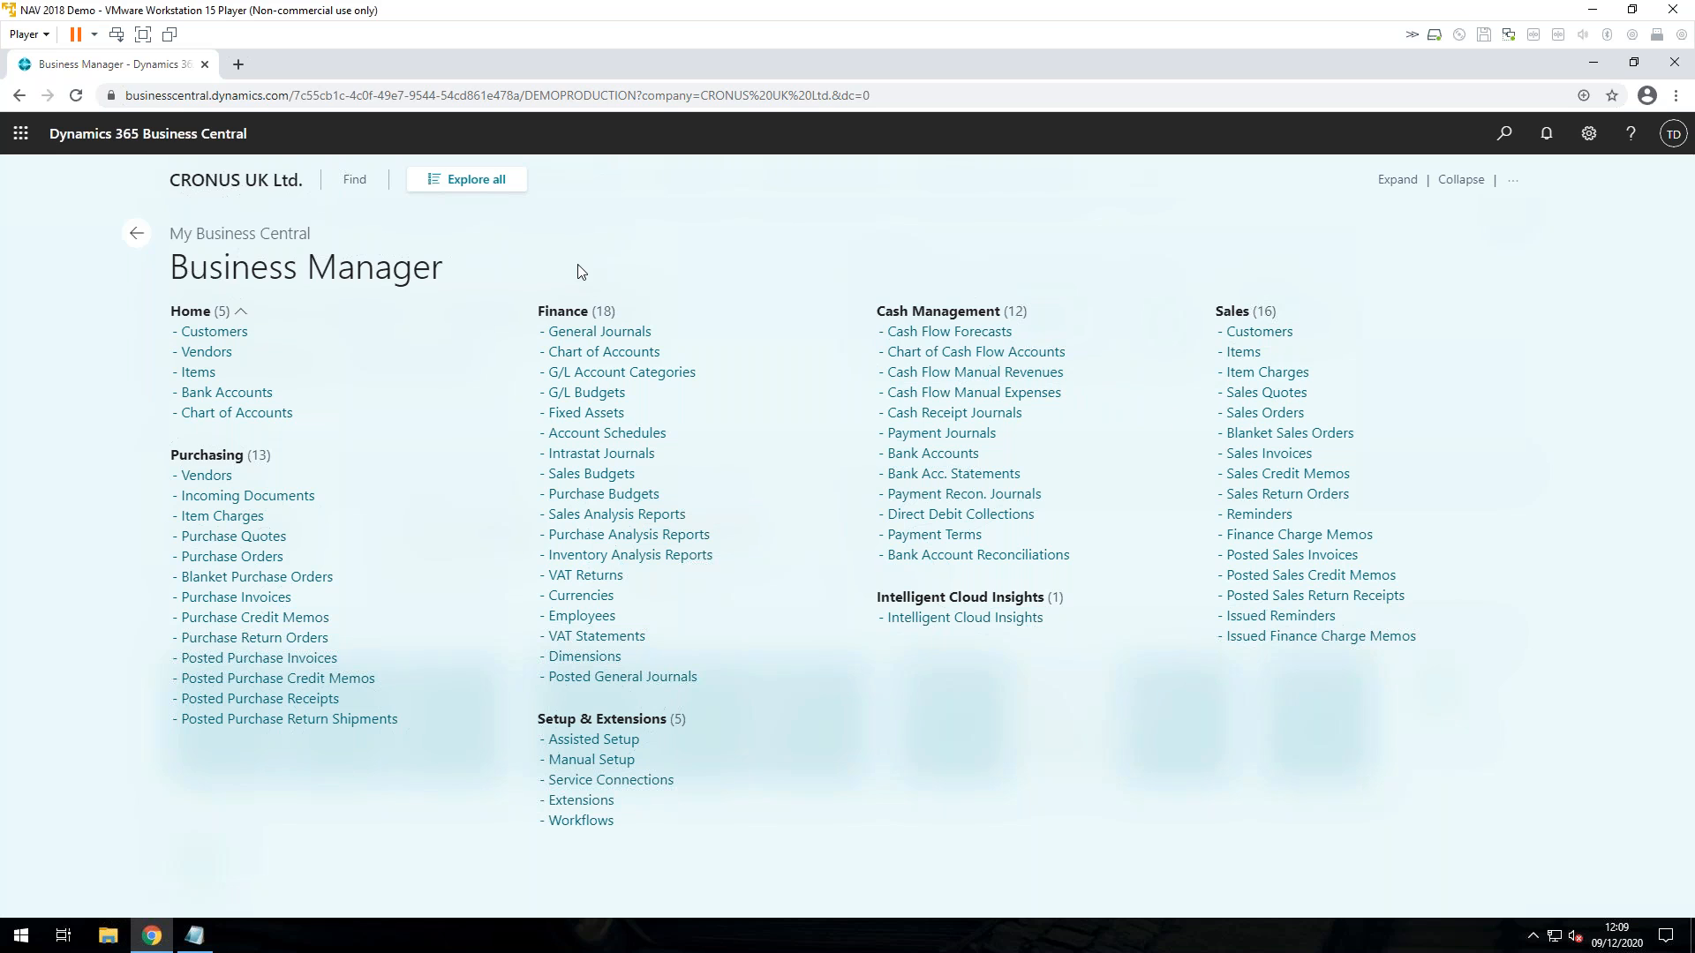
Explore the features of all roles, examine the Purchasing area's pages and return to the Business Manager home page.
{"action": "left_click", "coordinate": [469, 181]}
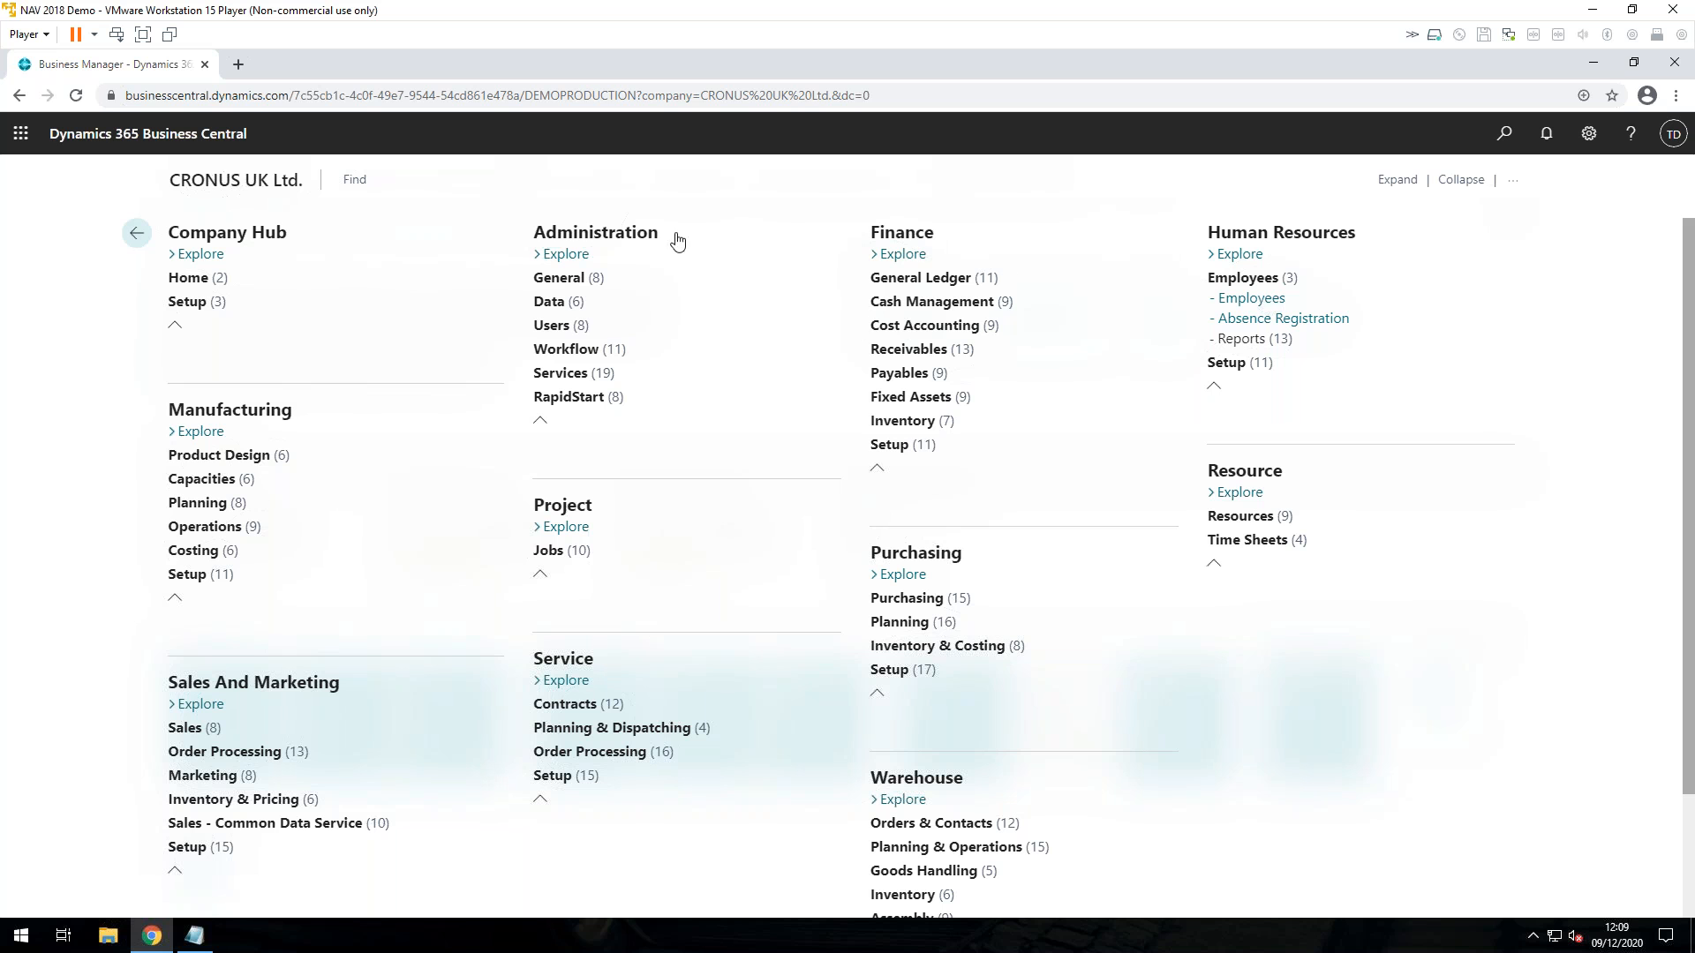
{"action": "scroll", "coordinate": [786, 491], "scroll_direction": "down", "scroll_amount": 3}
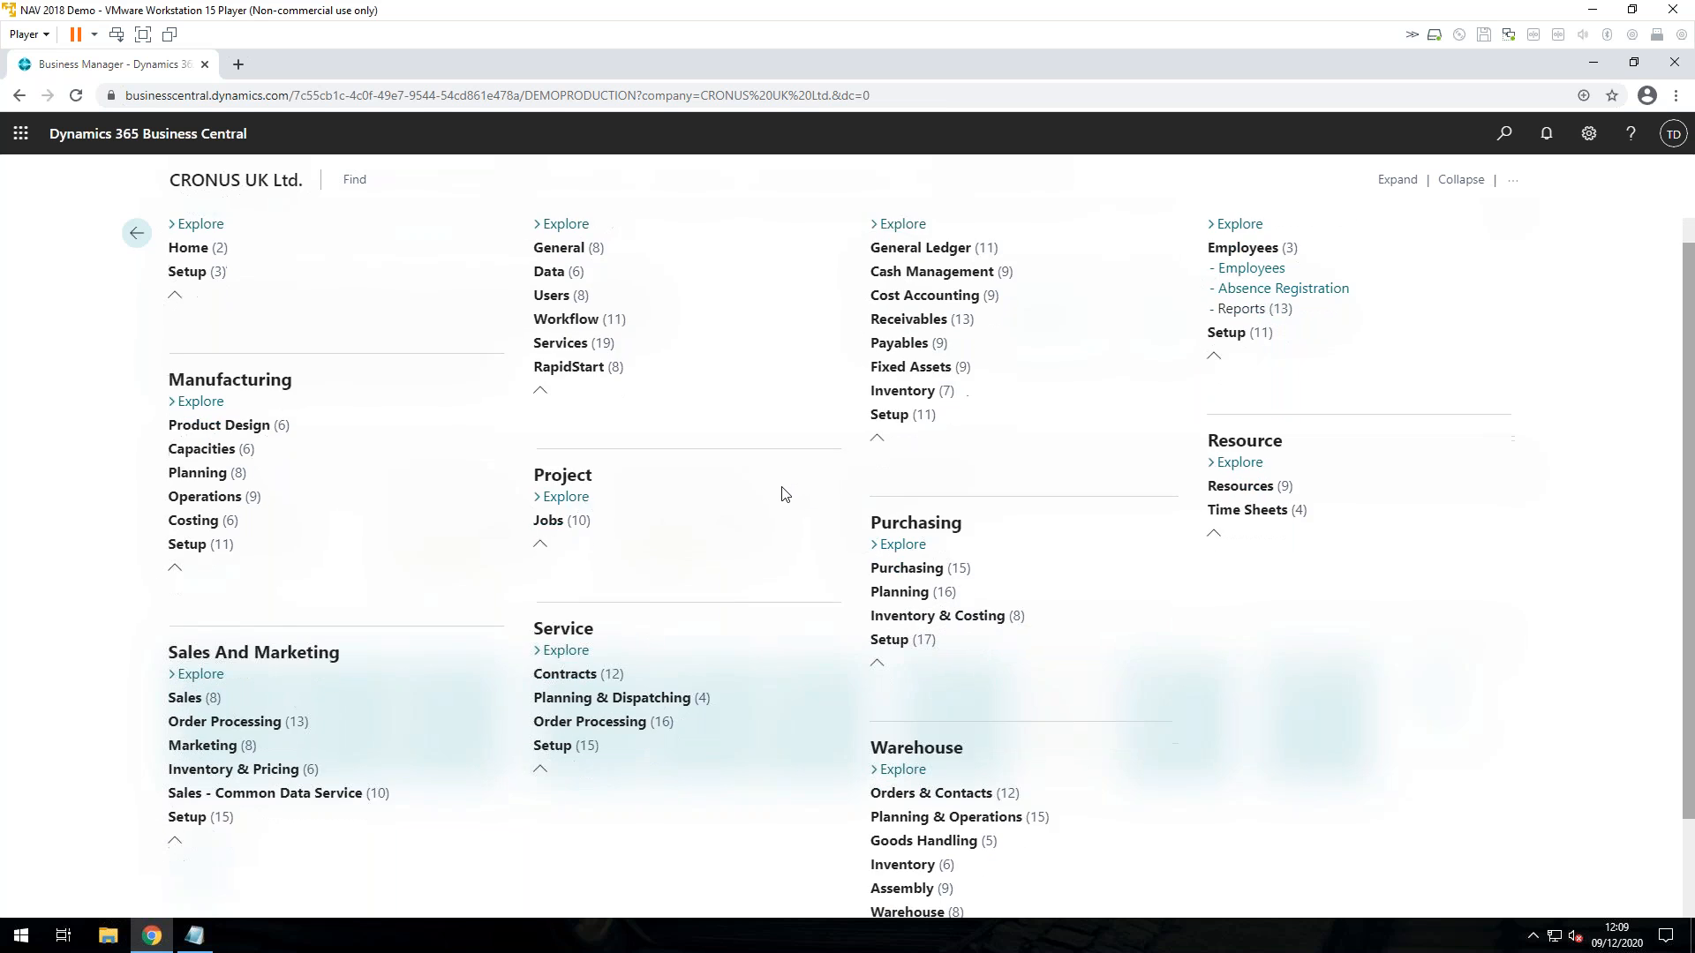
{"action": "scroll", "coordinate": [786, 491], "scroll_direction": "up", "scroll_amount": 3}
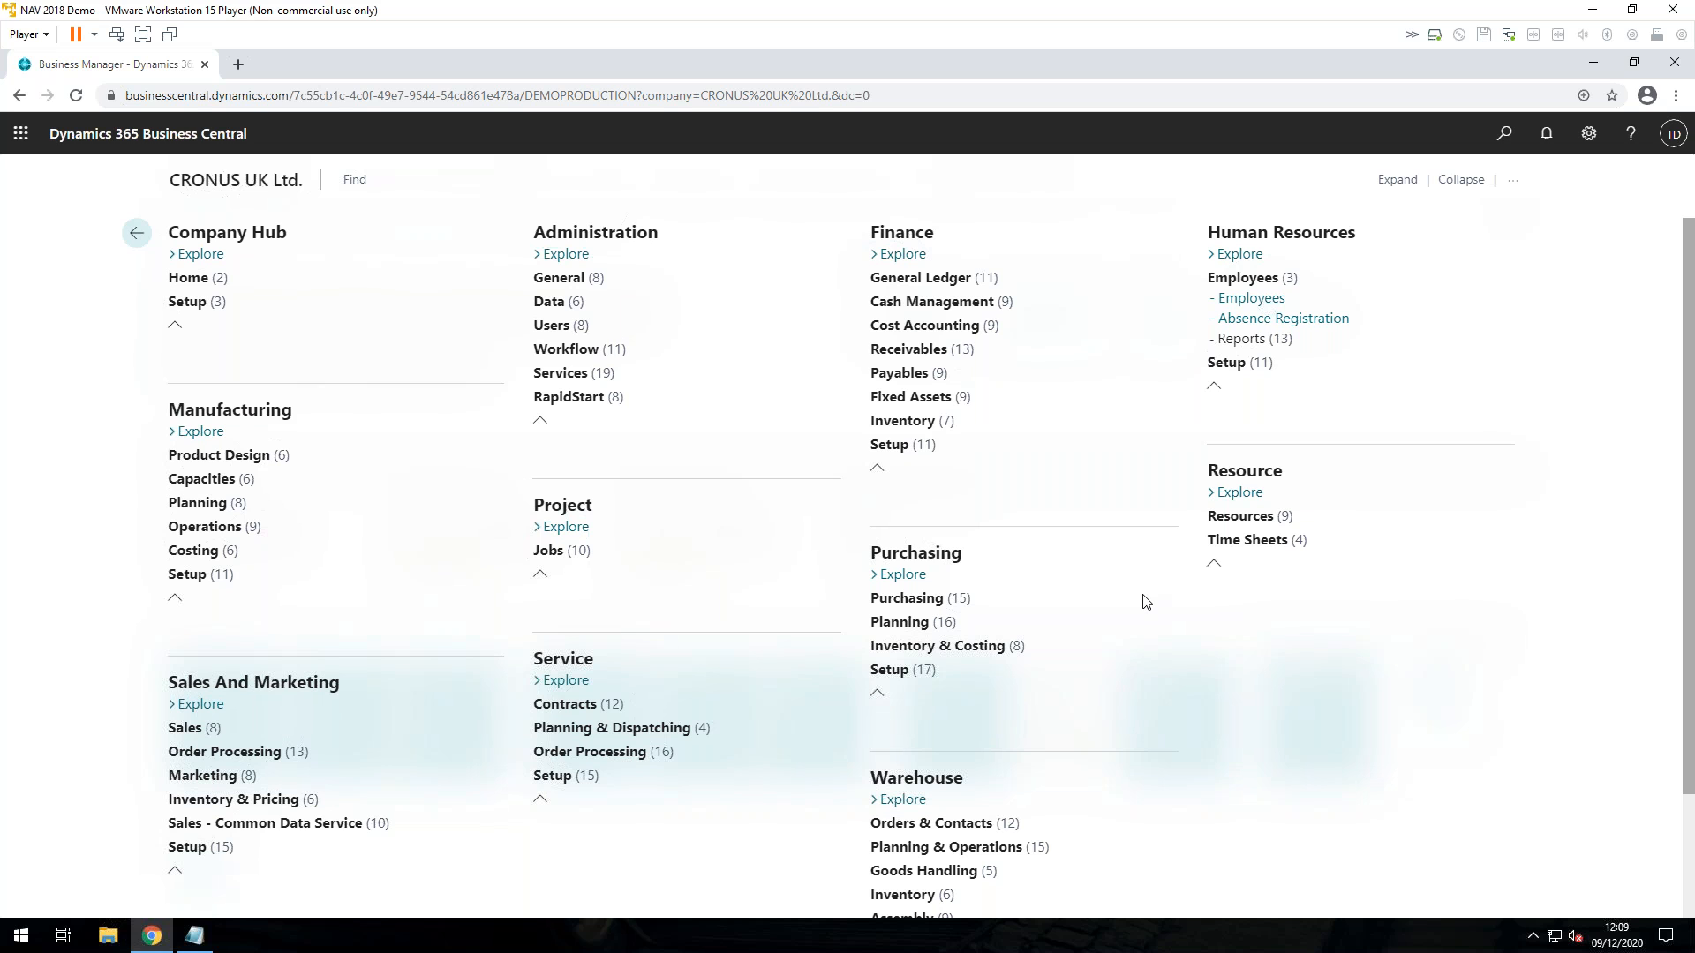
{"action": "left_click", "coordinate": [893, 579]}
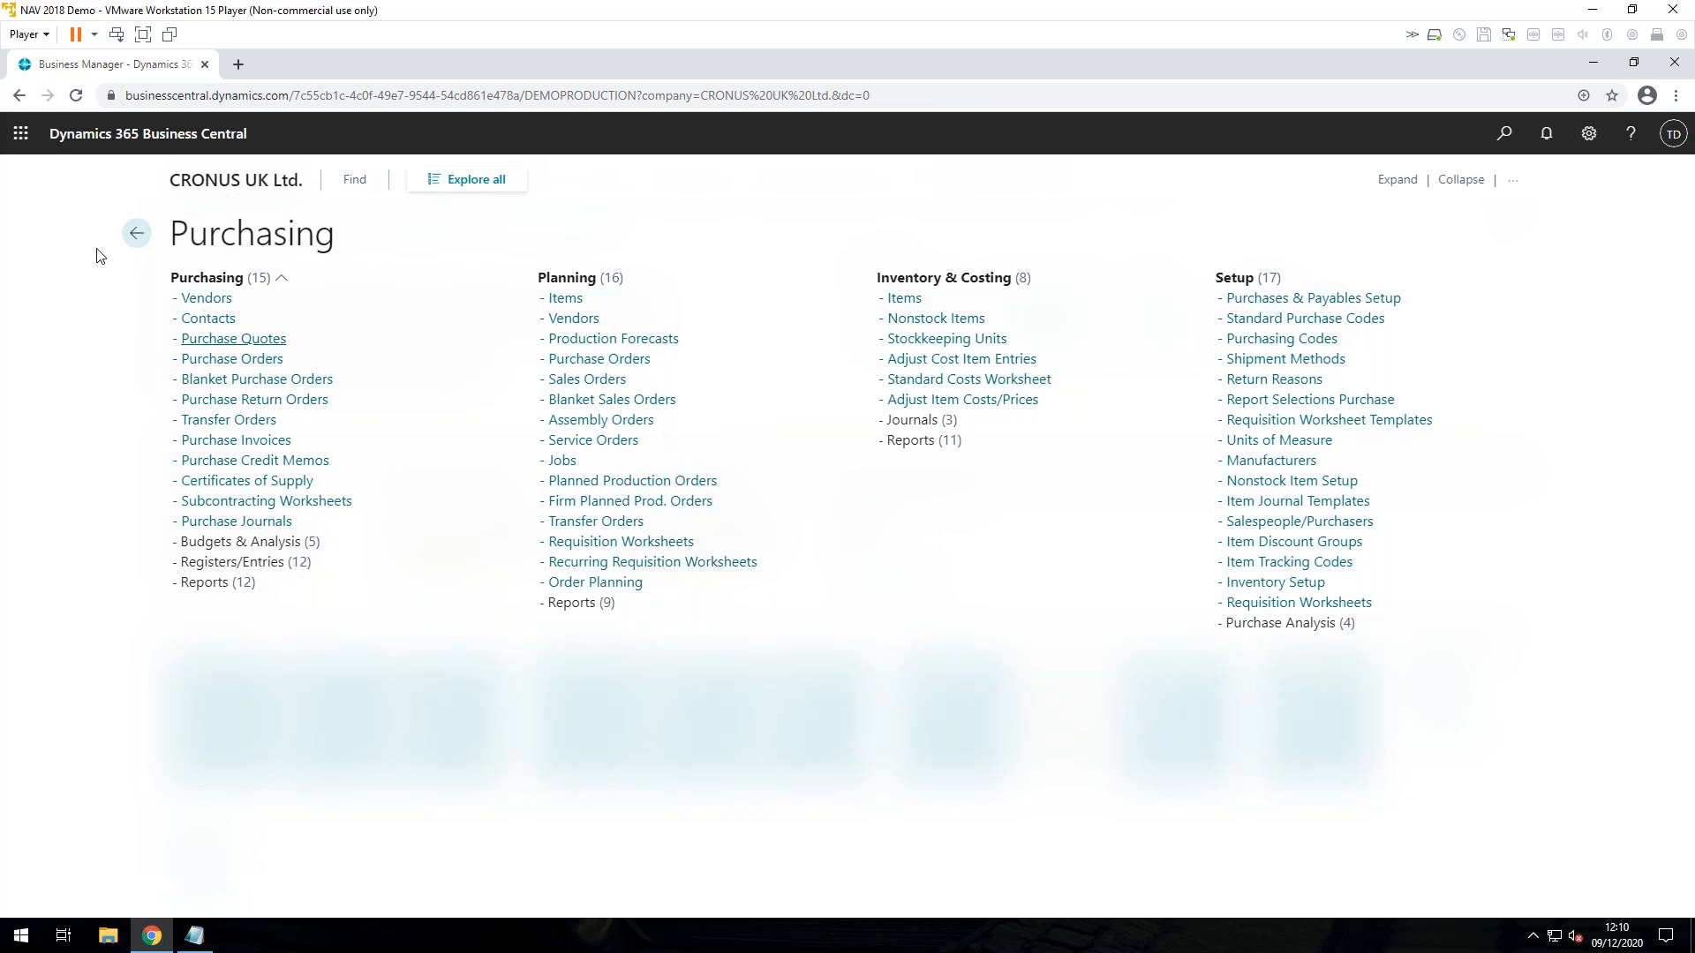
{"action": "left_click", "coordinate": [138, 235]}
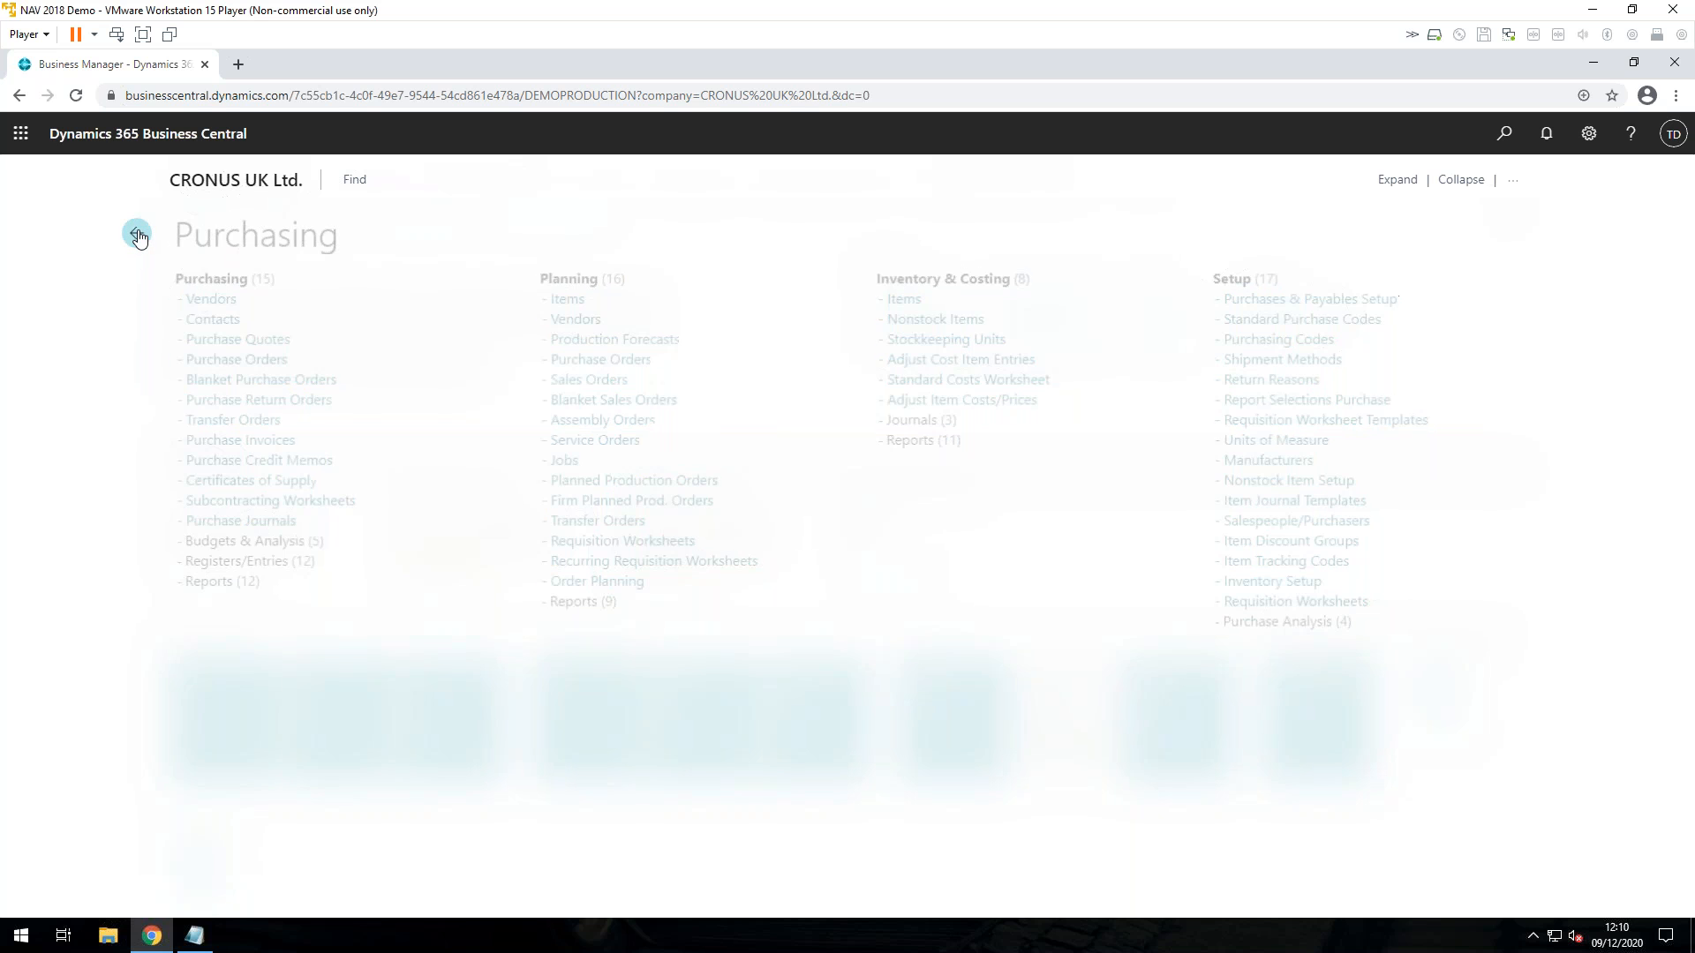
{"action": "left_click", "coordinate": [138, 235]}
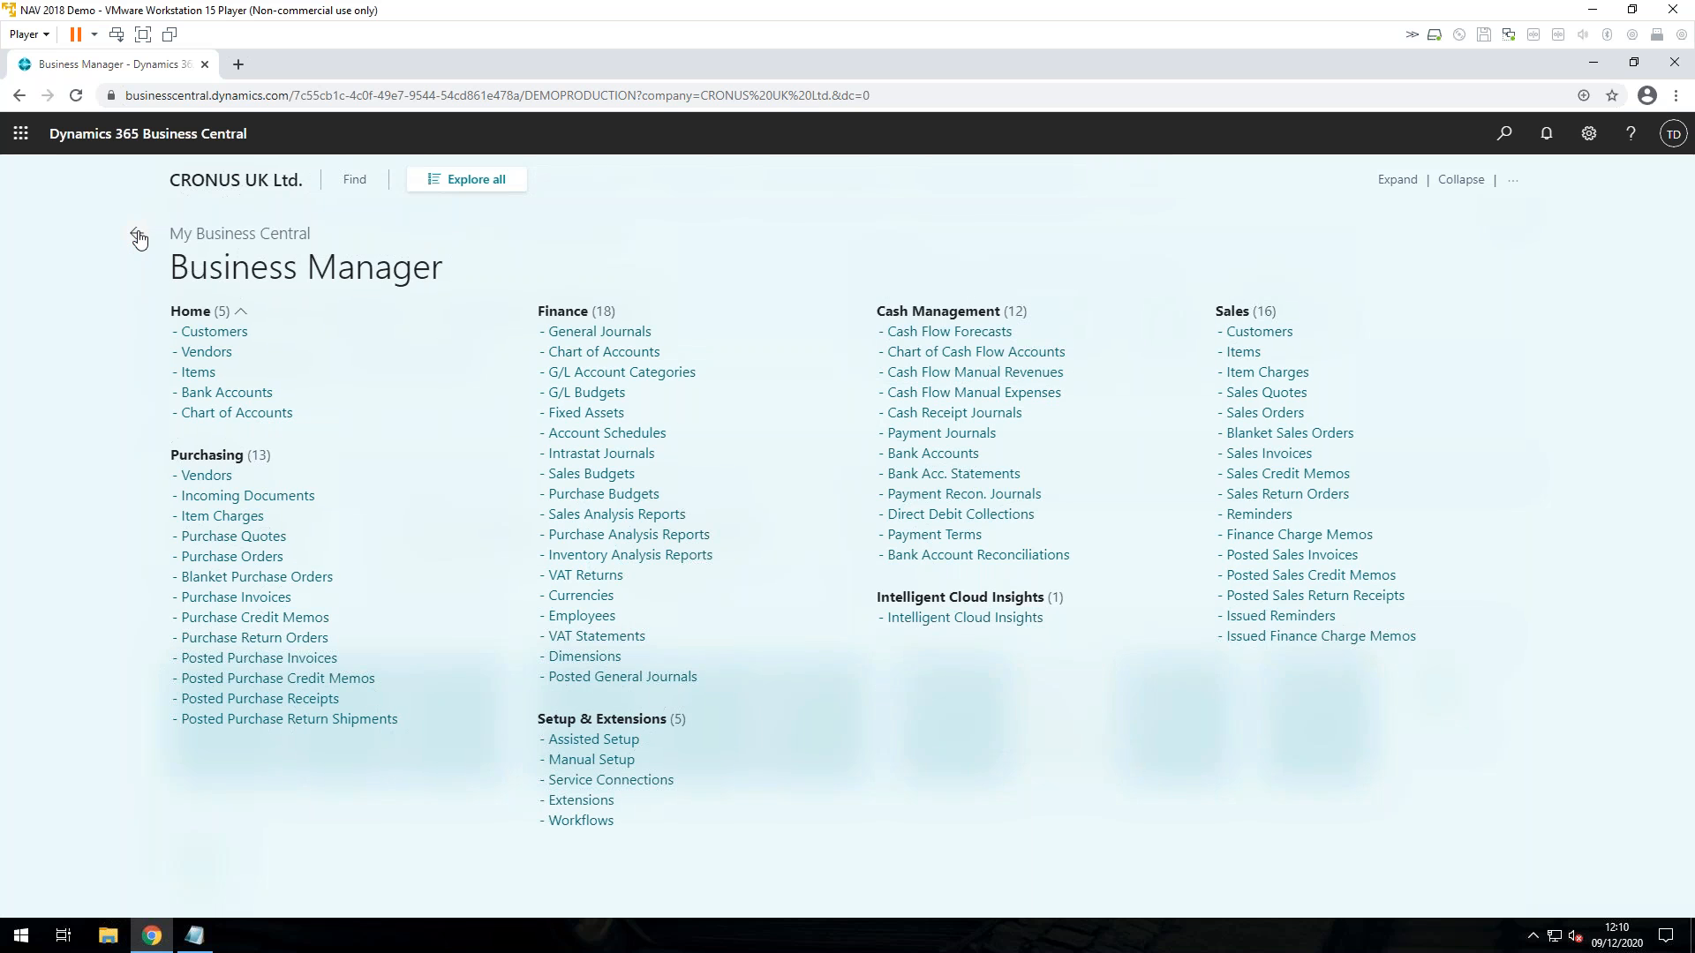
{"action": "left_click", "coordinate": [138, 235]}
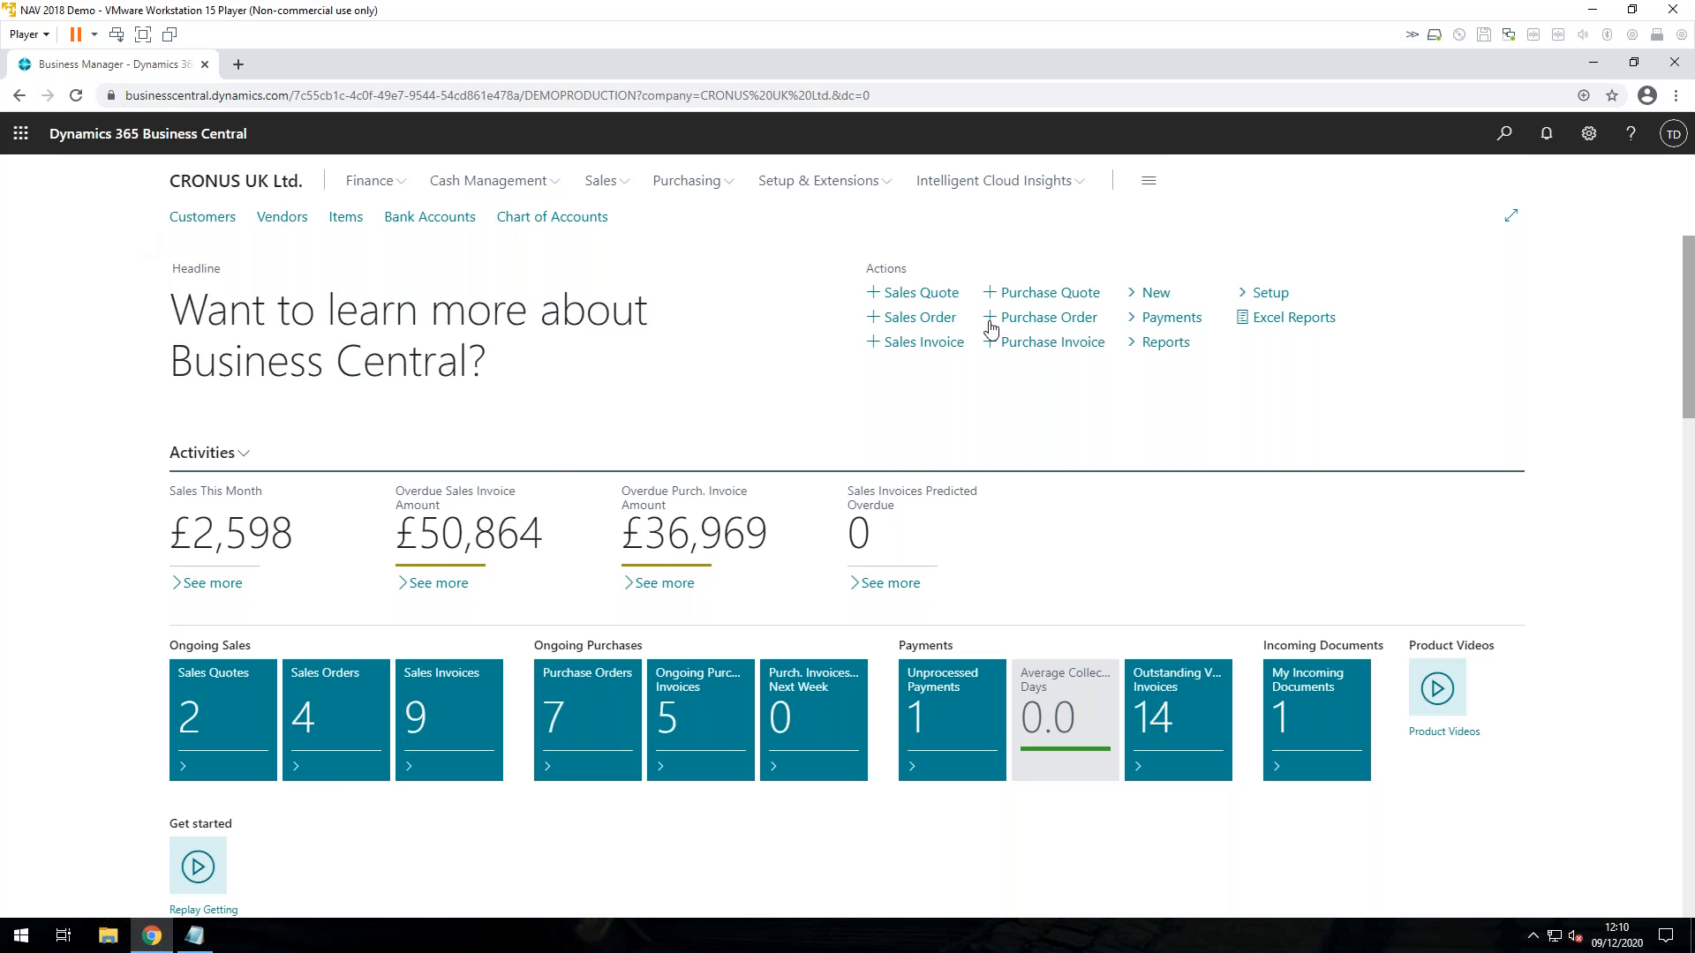
Change the user role to Manufacturing Manager in My Settings and look over that role's home page.
{"action": "left_click", "coordinate": [1590, 136]}
{"action": "left_click", "coordinate": [1457, 278]}
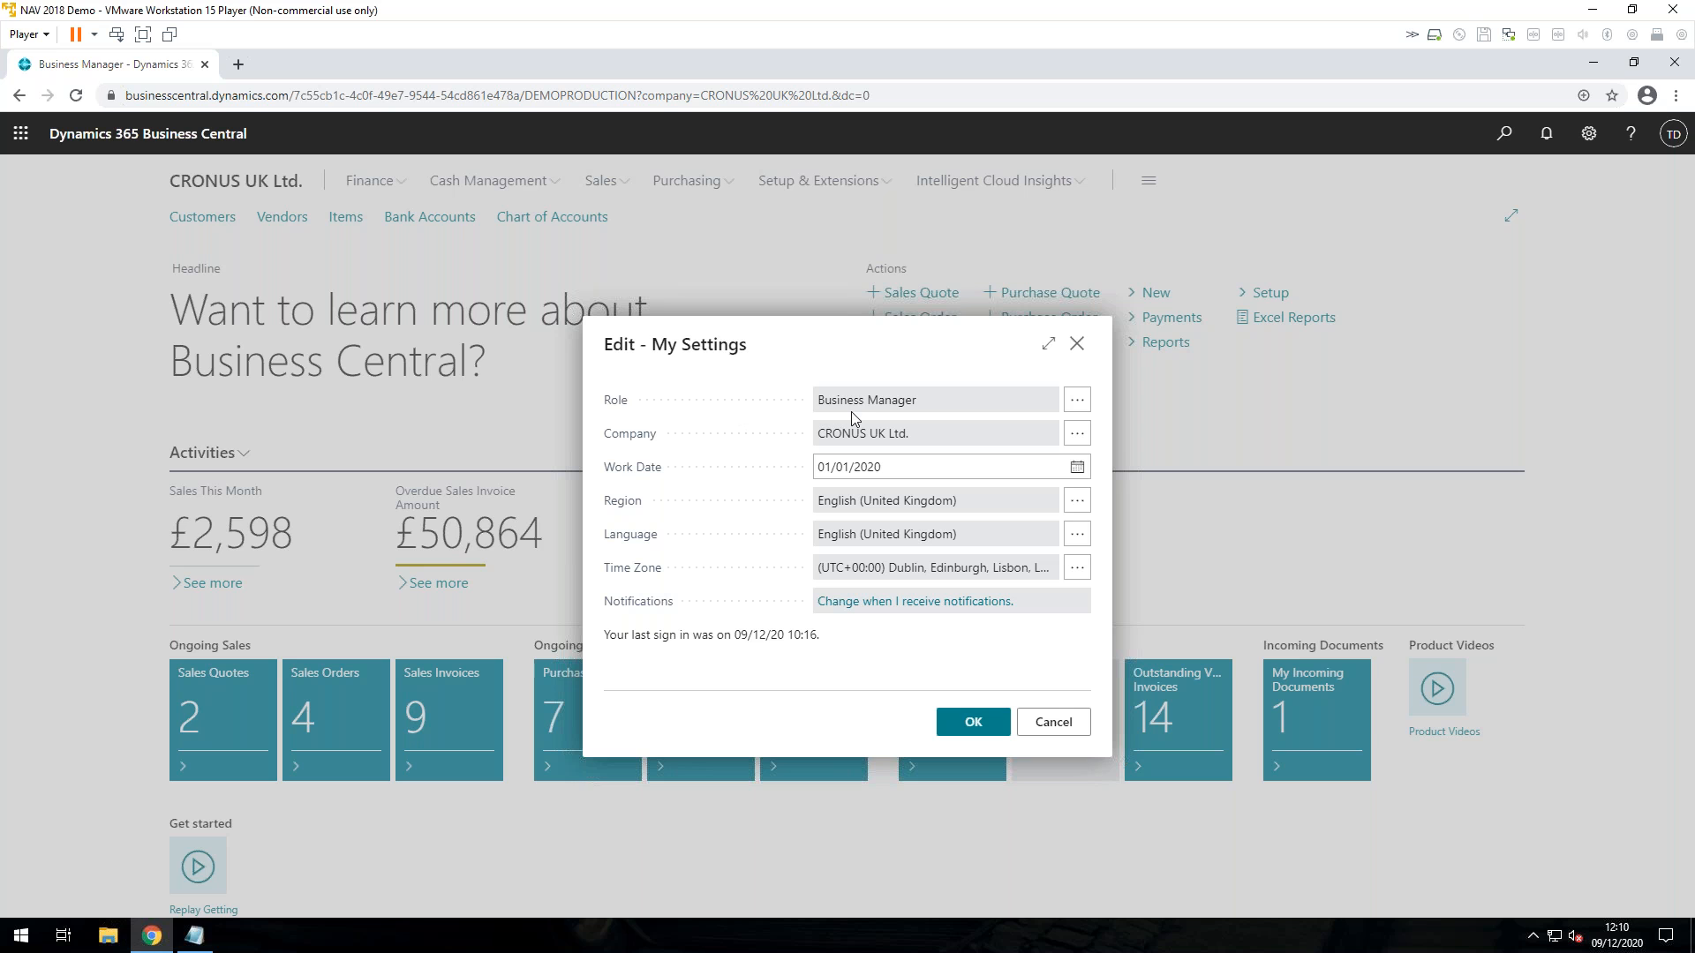
{"action": "left_click", "coordinate": [1078, 401]}
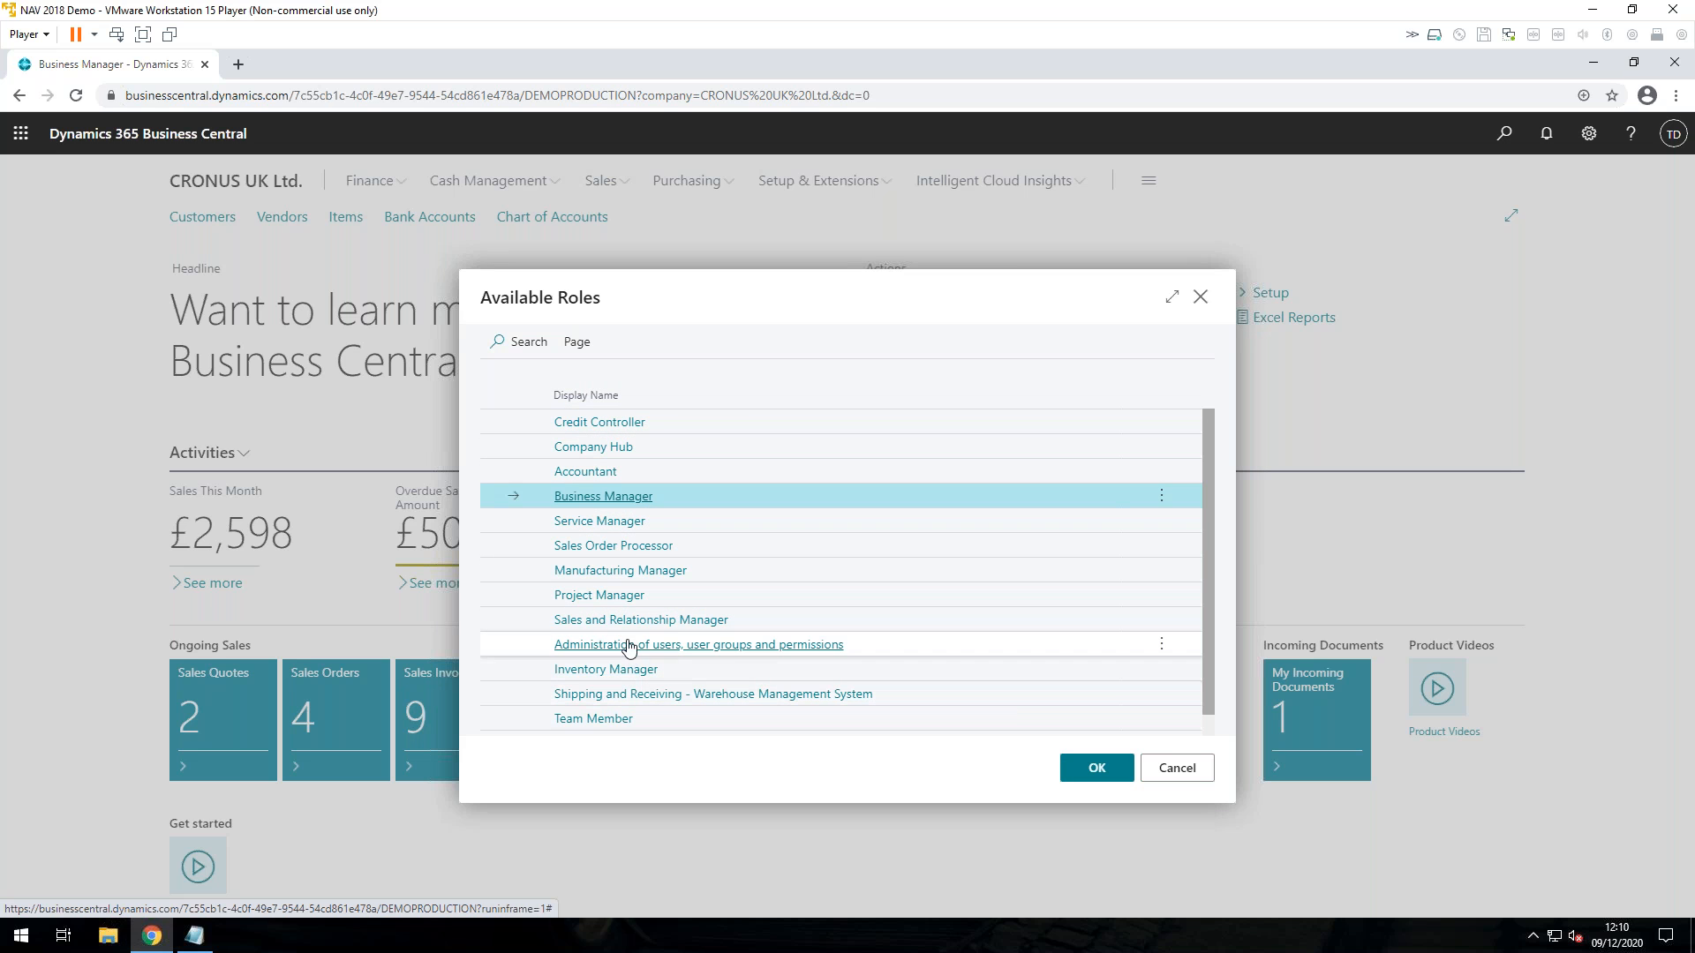
{"action": "left_click", "coordinate": [629, 572]}
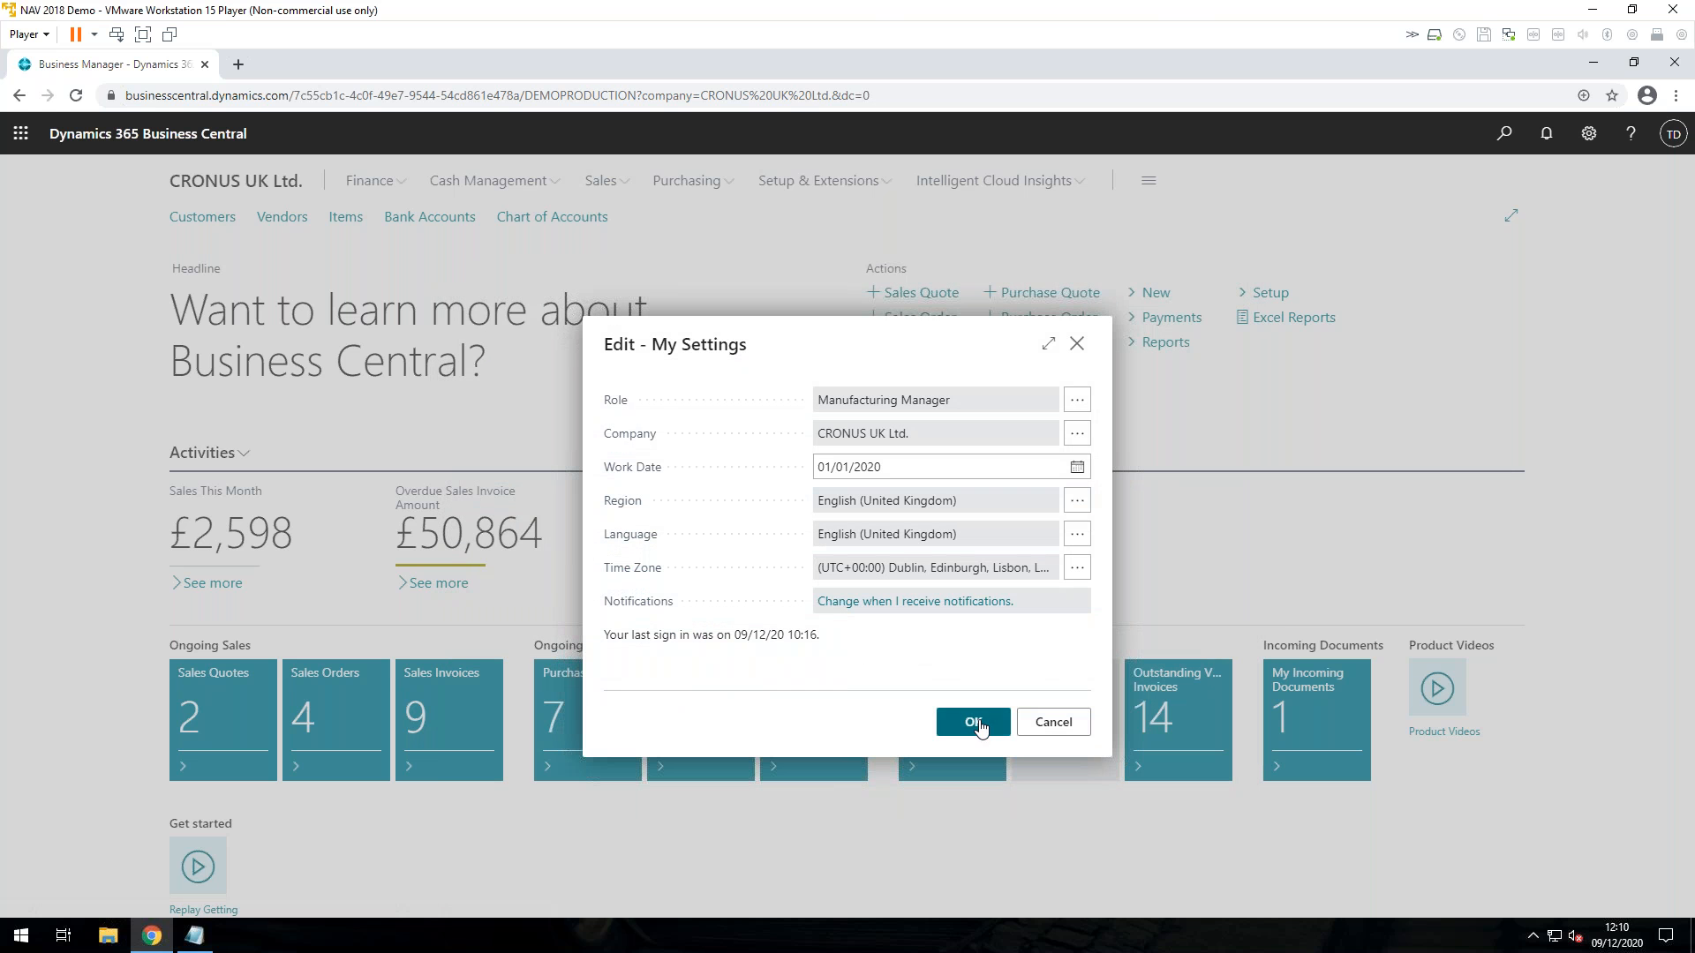
{"action": "left_click", "coordinate": [975, 724]}
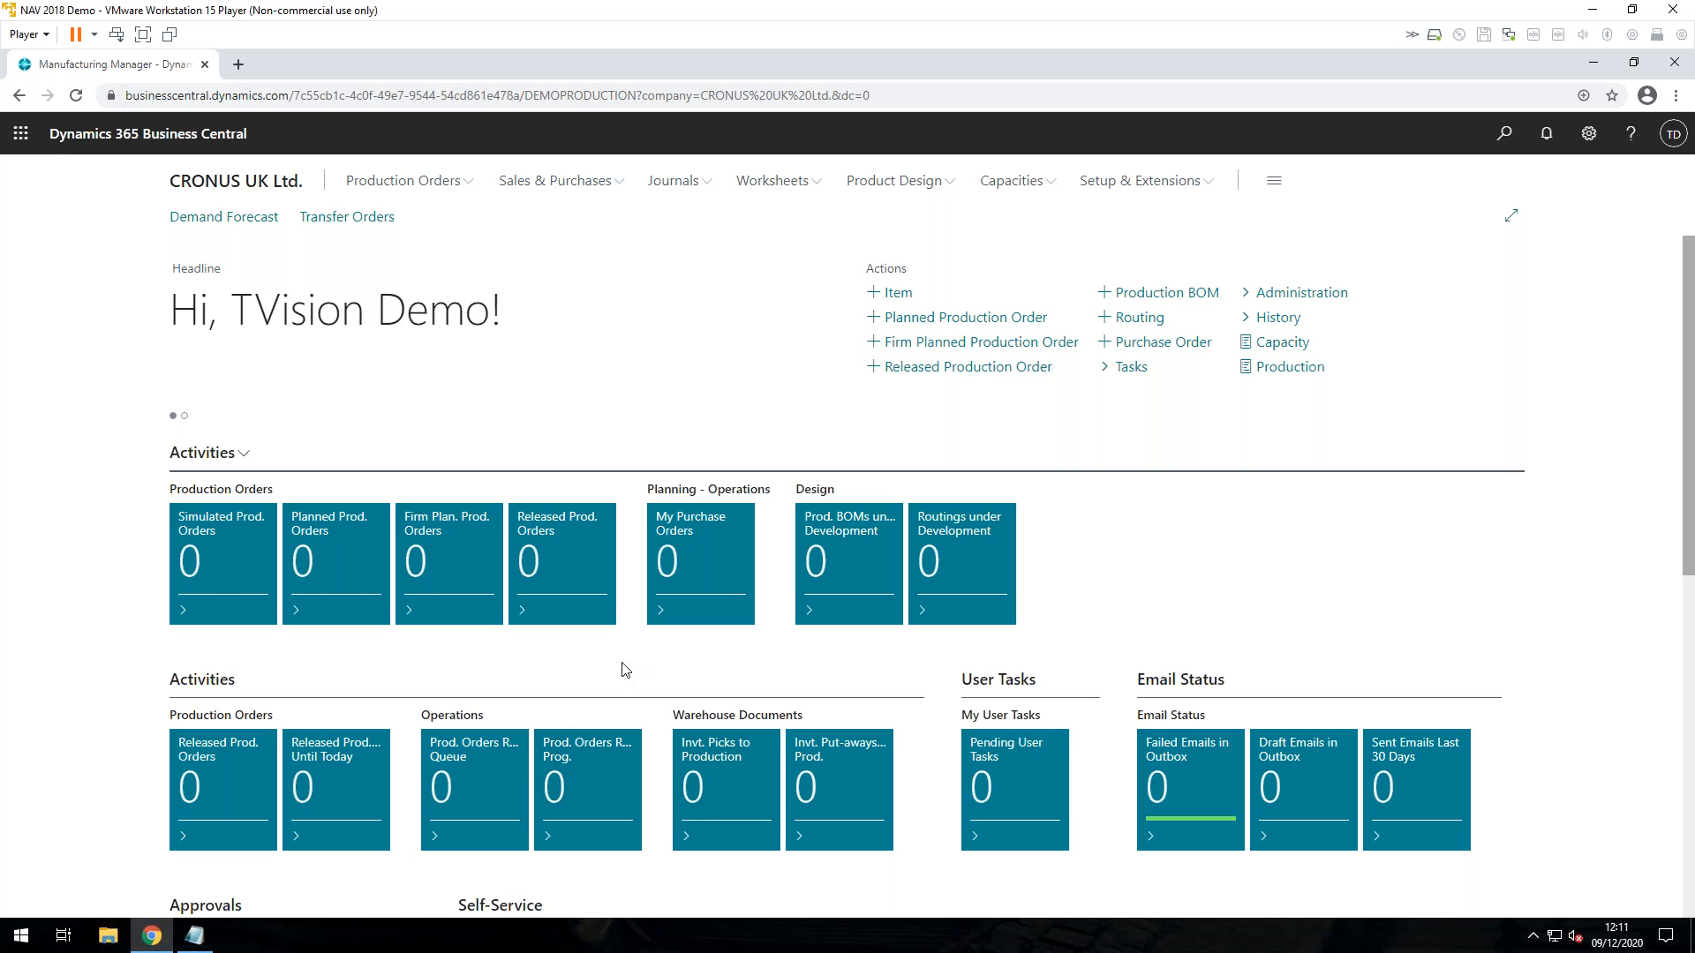
{"action": "scroll", "coordinate": [579, 669], "scroll_direction": "down", "scroll_amount": 7}
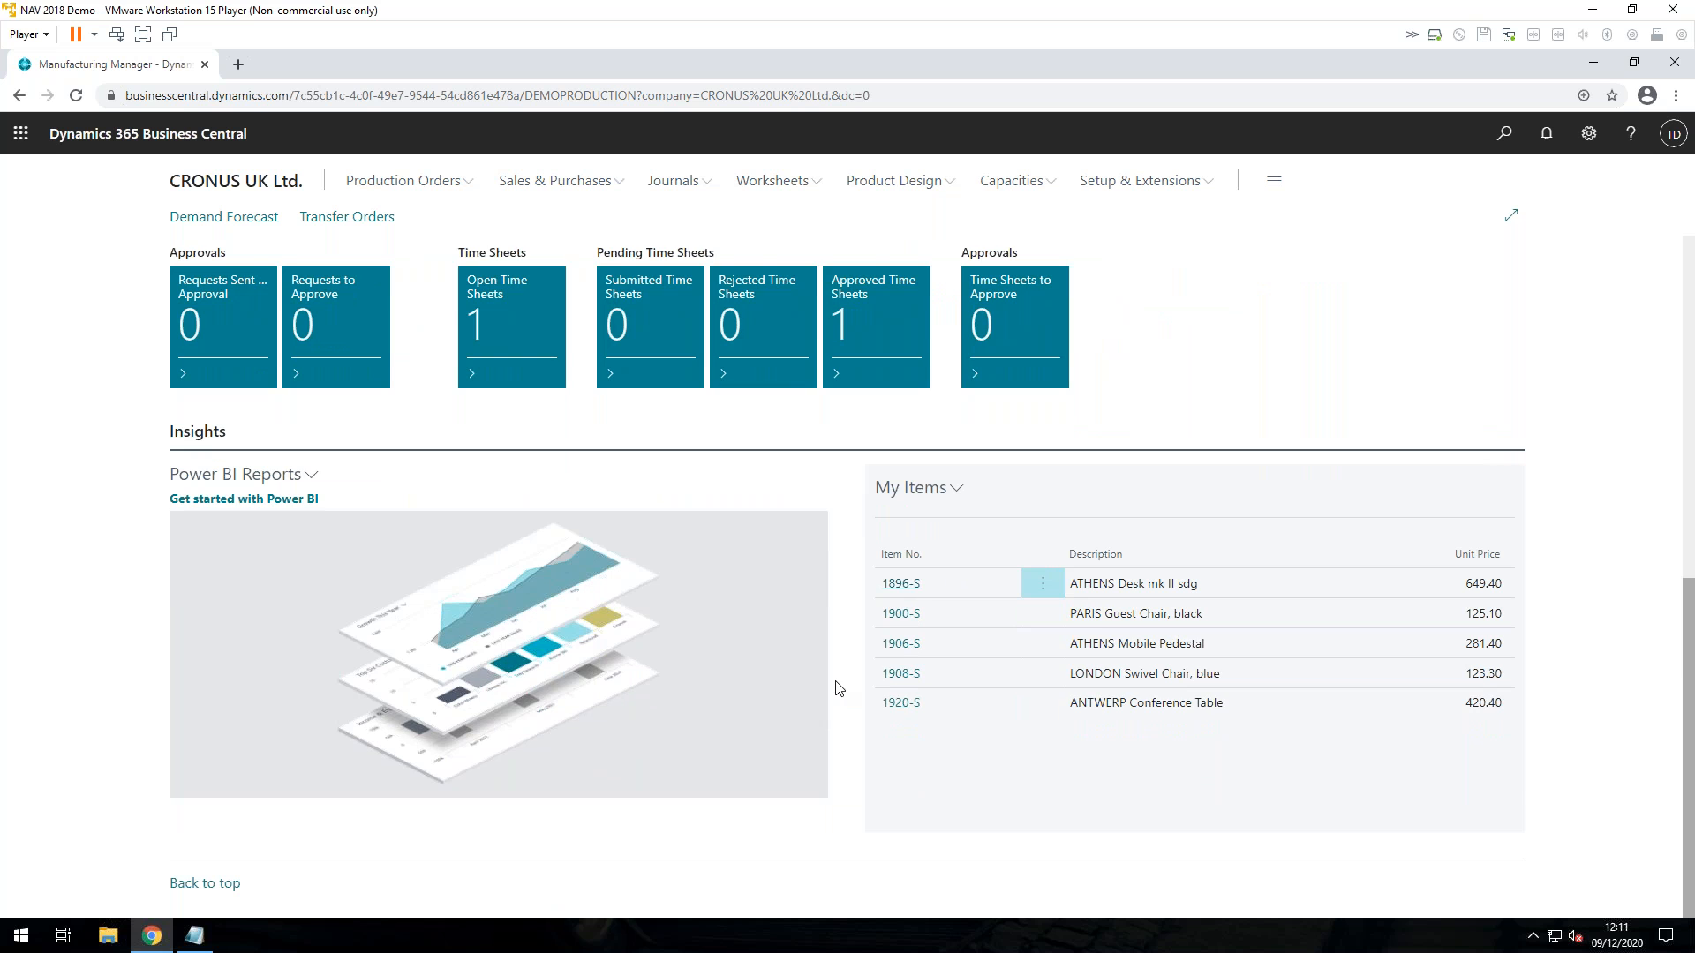
{"action": "scroll", "coordinate": [837, 685], "scroll_direction": "up", "scroll_amount": 8}
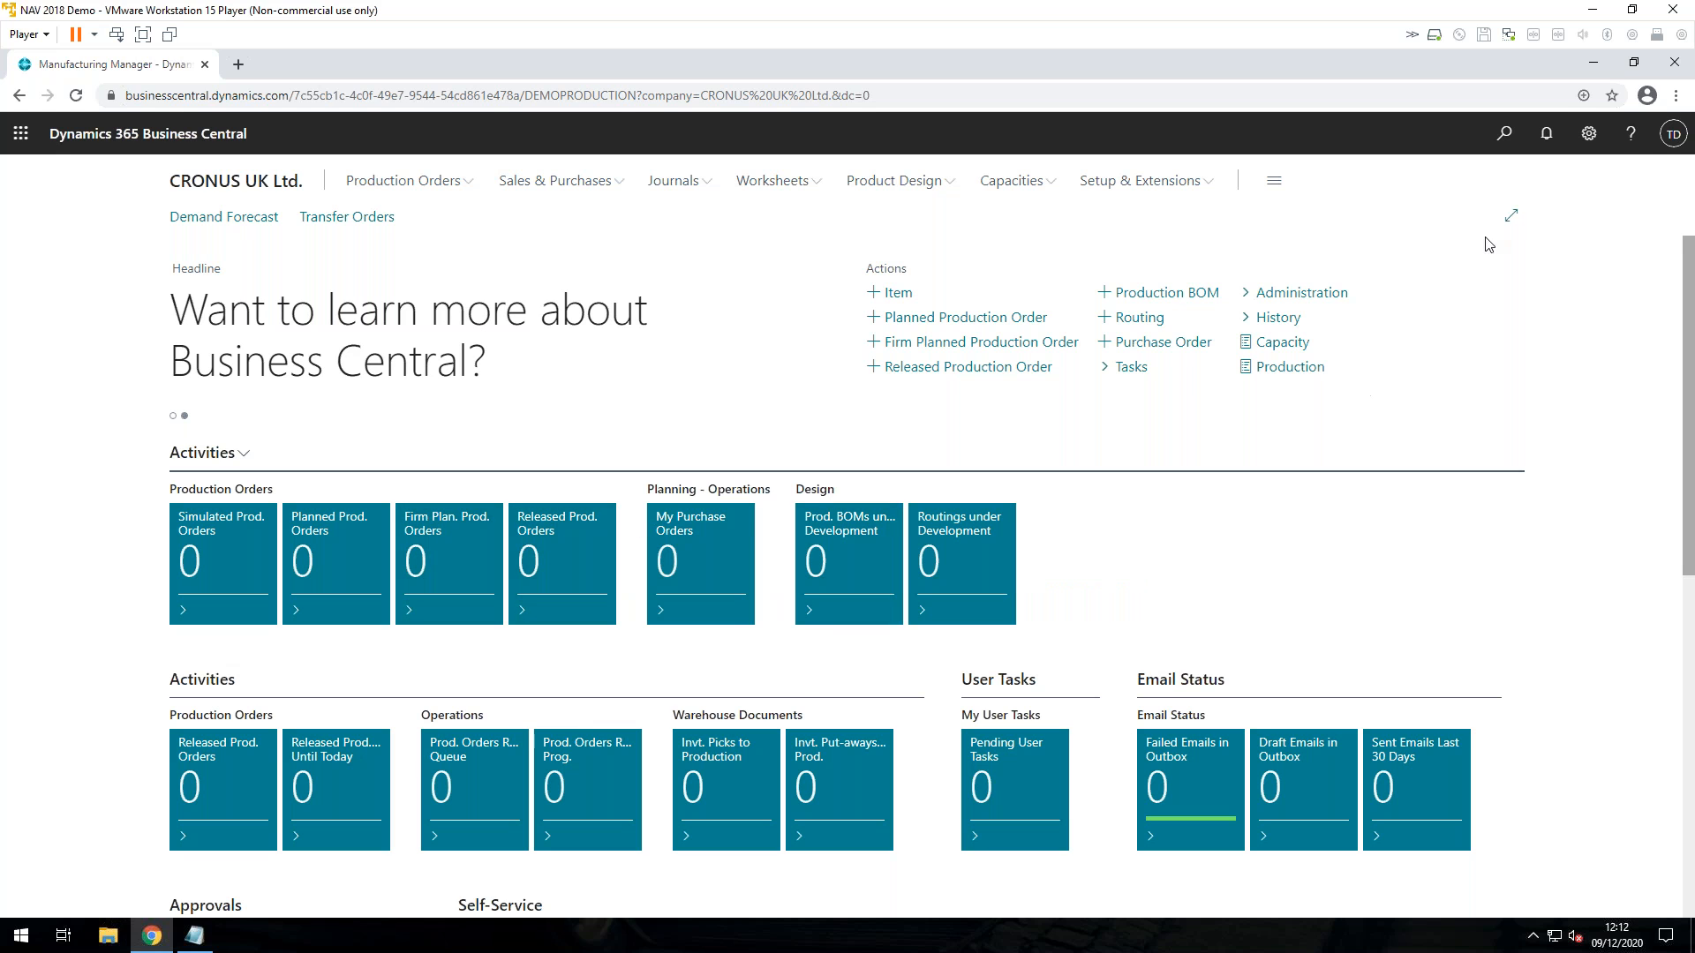
Set the user role back to Business Manager in My Settings.
{"action": "left_click", "coordinate": [1589, 142]}
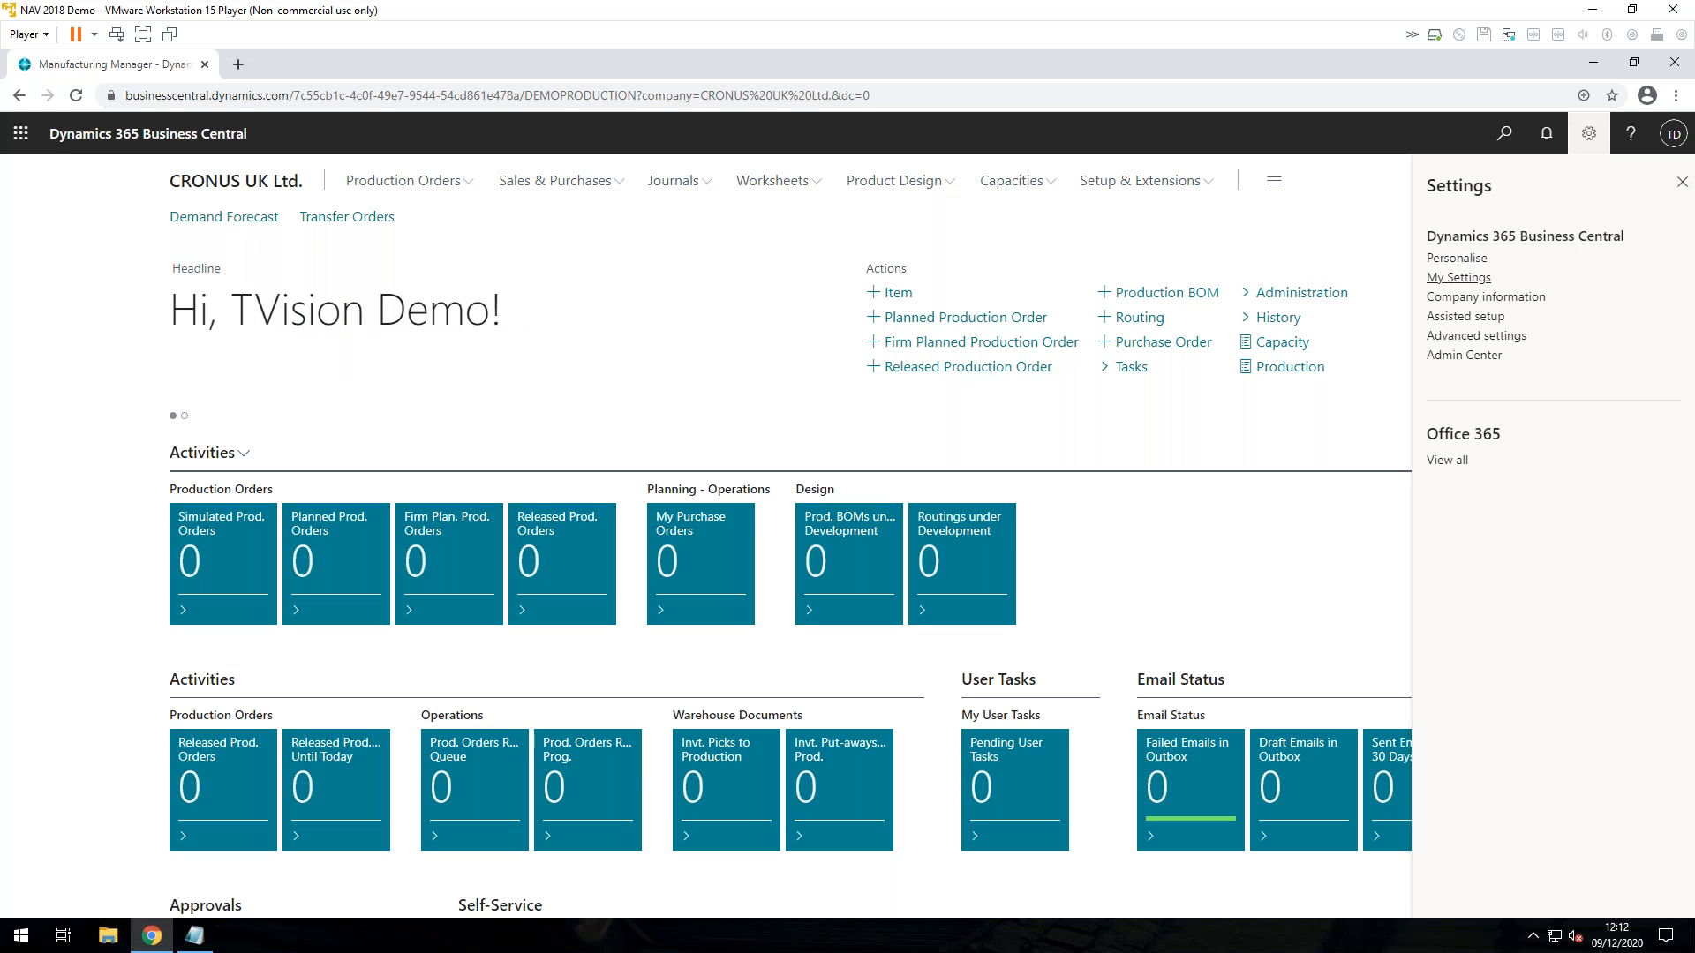
{"action": "left_click", "coordinate": [1462, 265]}
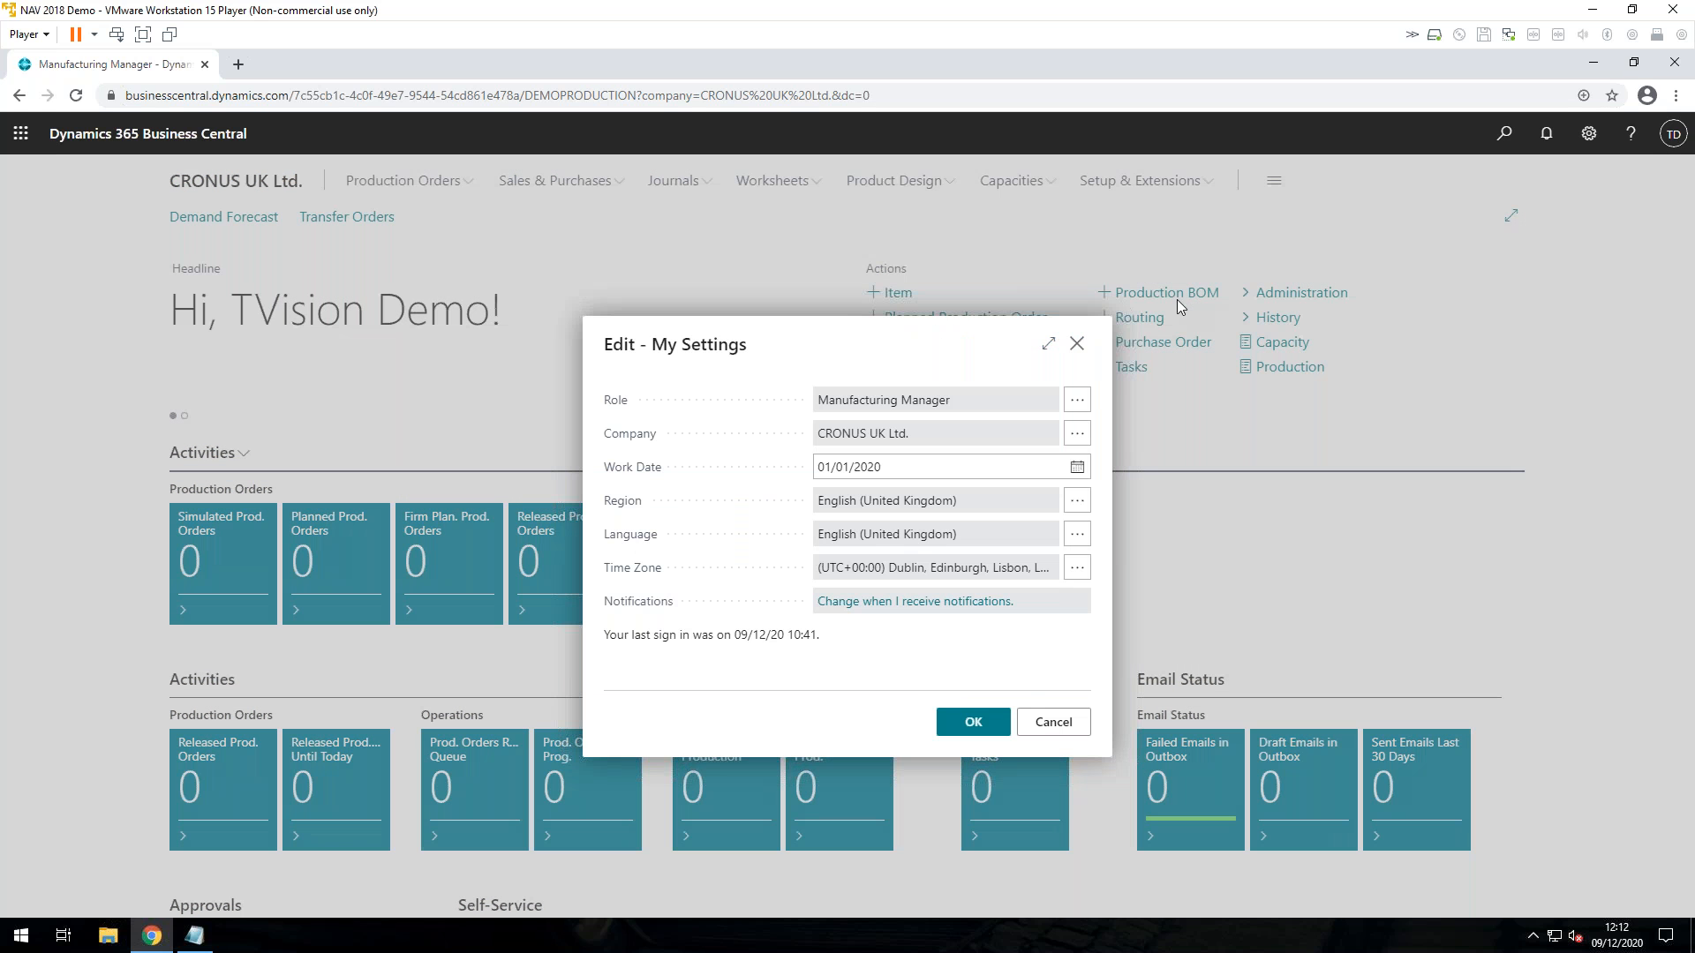
{"action": "left_click", "coordinate": [1075, 405]}
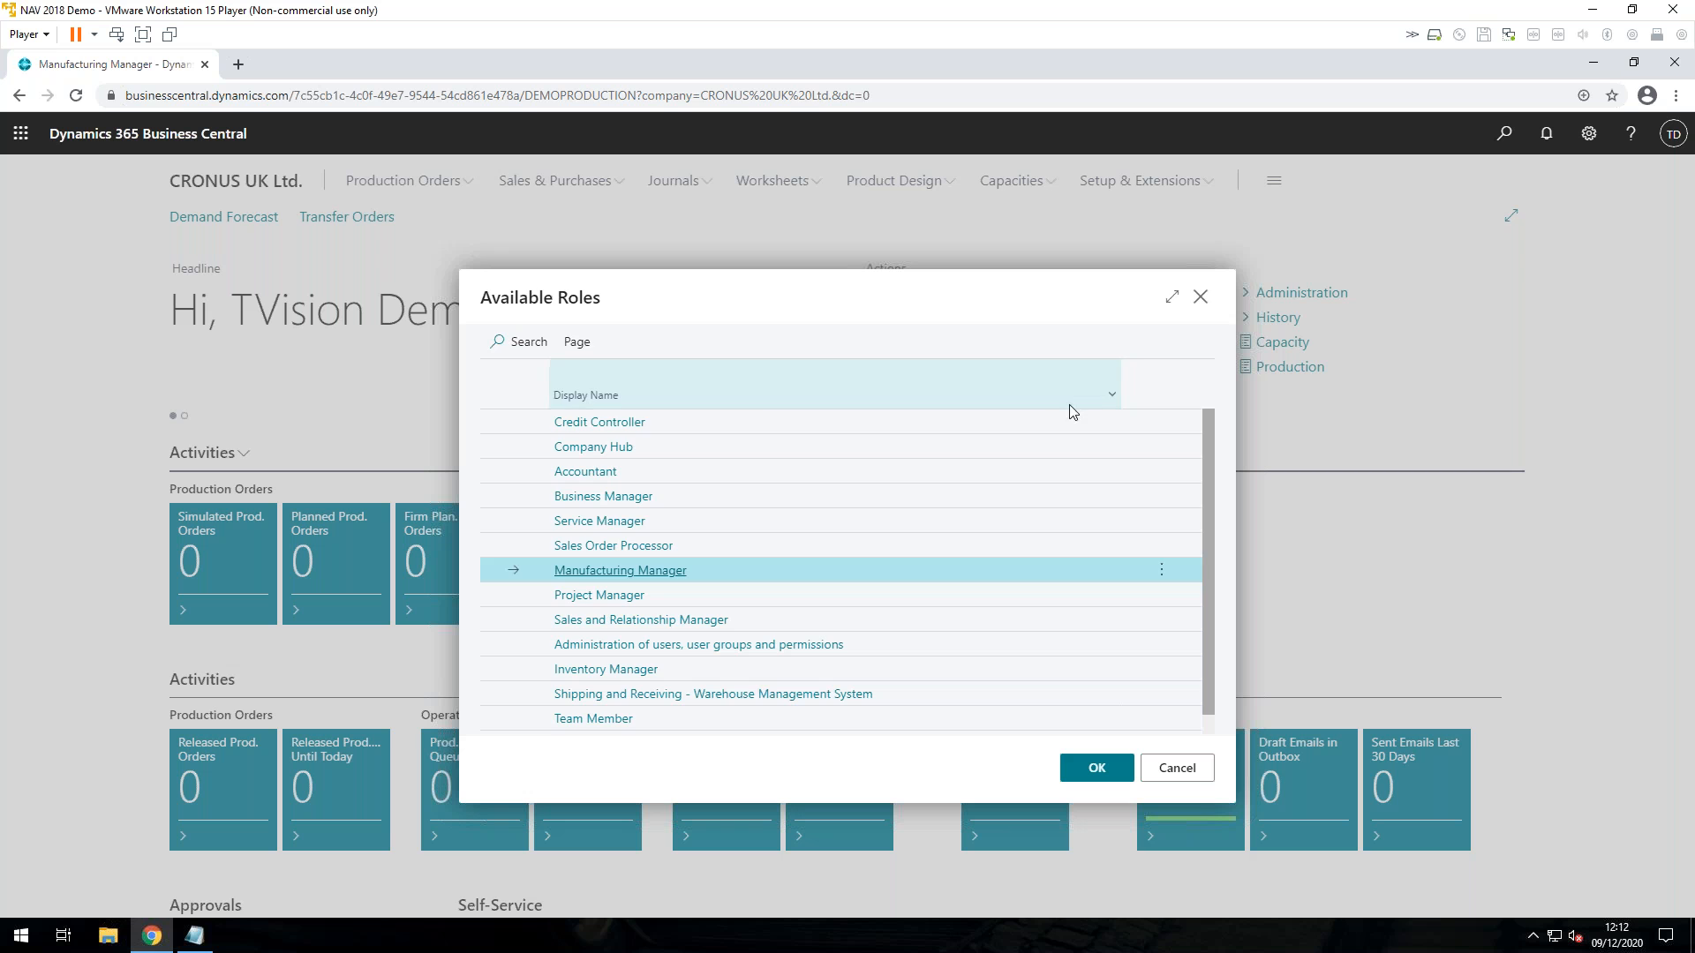
{"action": "left_click", "coordinate": [623, 499]}
{"action": "left_click", "coordinate": [975, 727]}
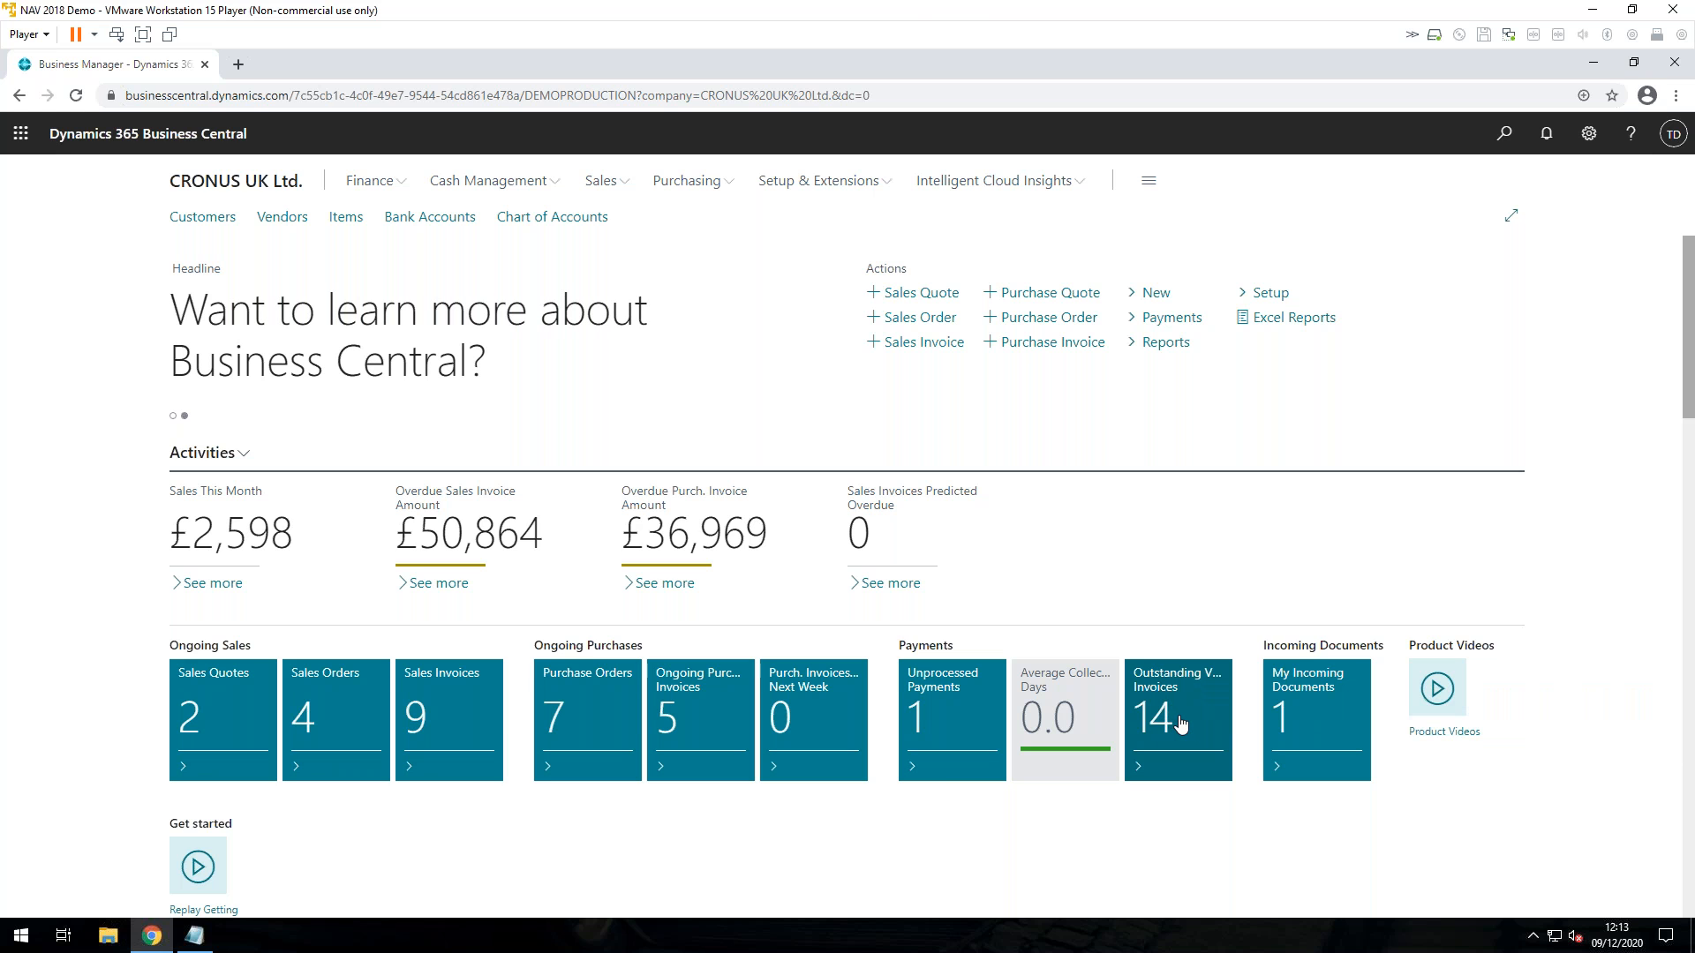
View the list of outstanding vendor invoices, return to the home page and look over its remaining sections.
{"action": "left_click", "coordinate": [1180, 724]}
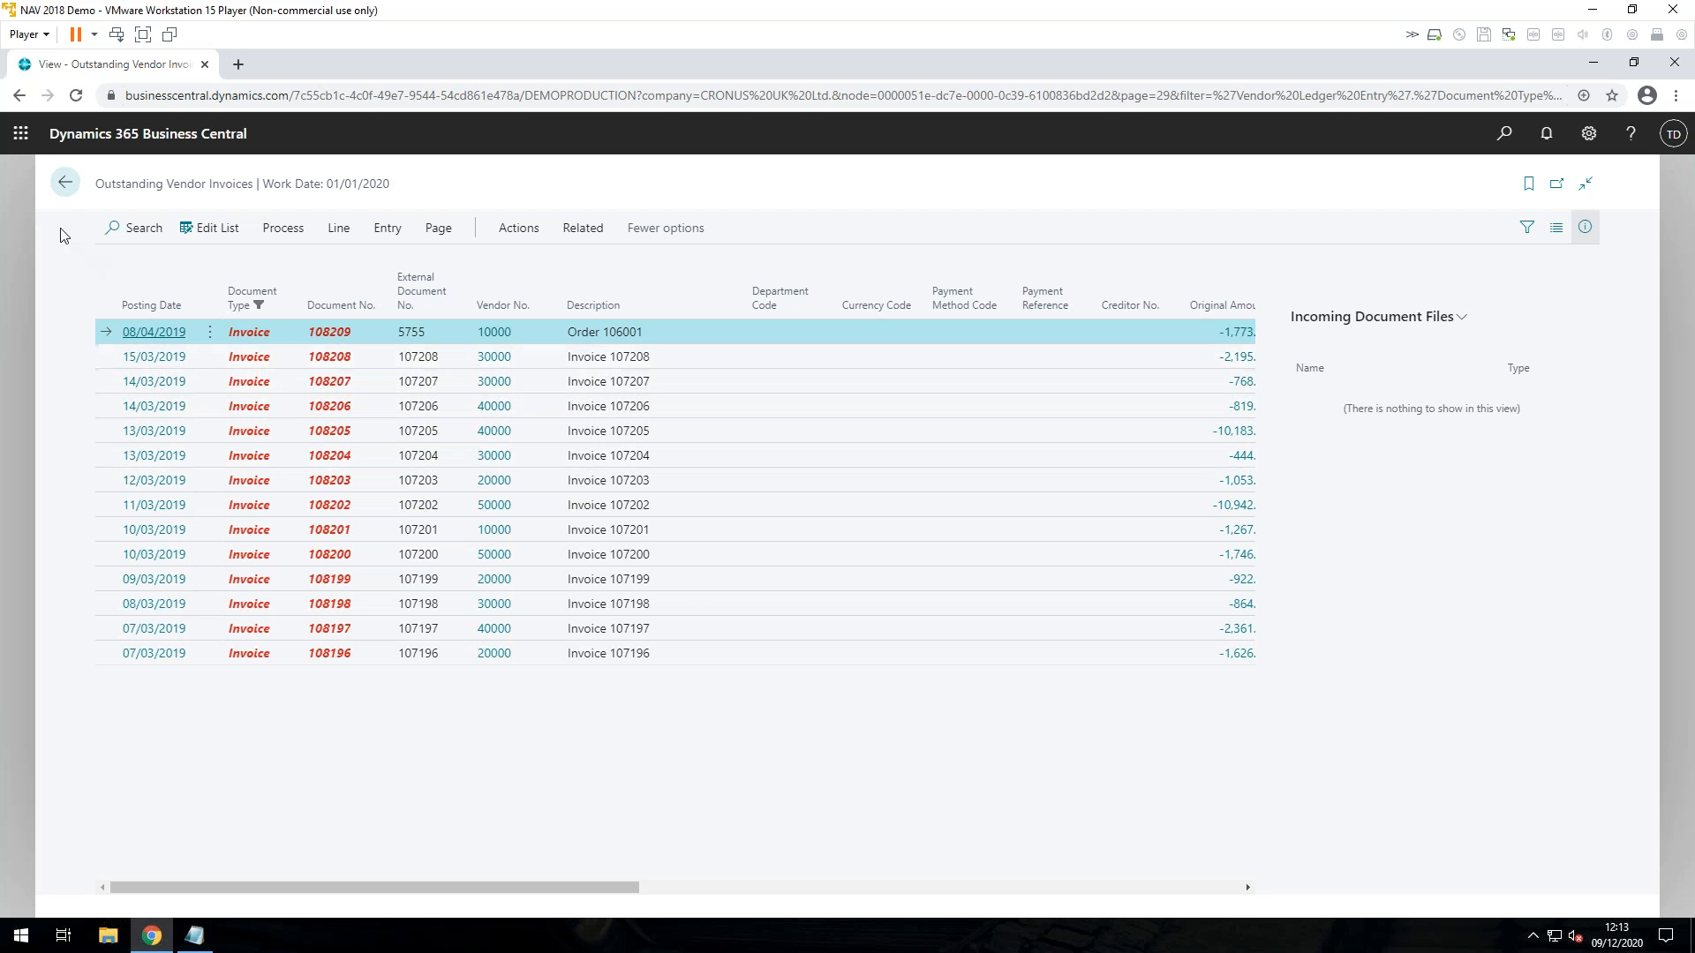
{"action": "left_click", "coordinate": [64, 183]}
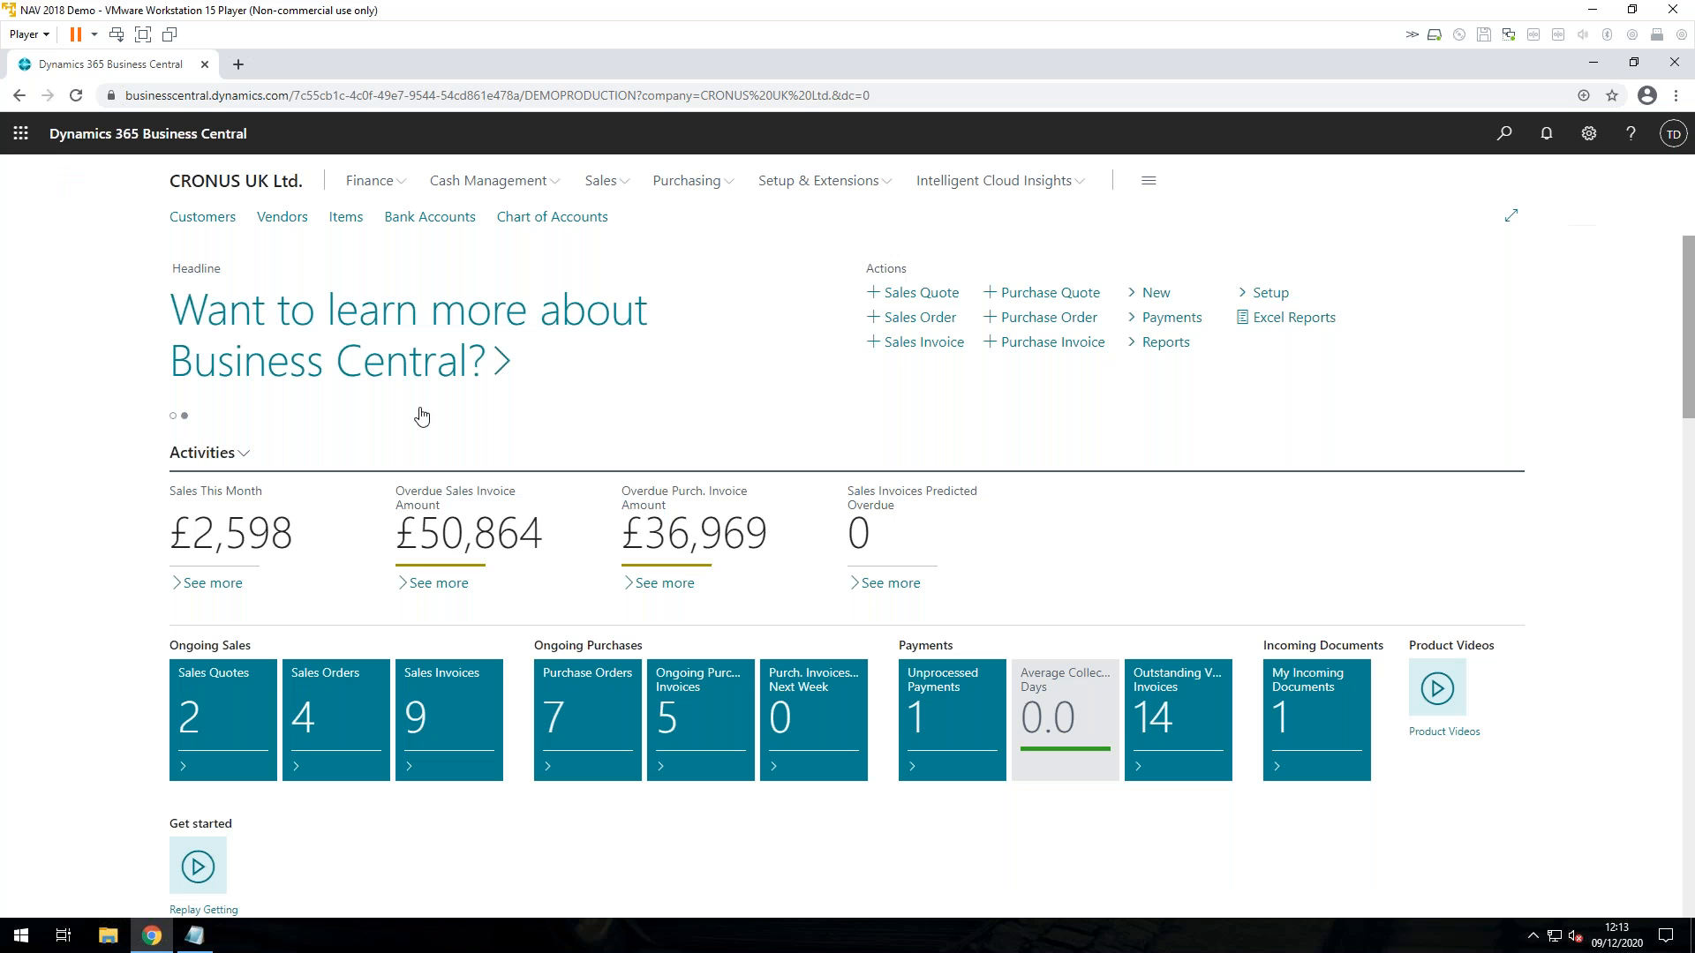
{"action": "scroll", "coordinate": [544, 794], "scroll_direction": "down", "scroll_amount": 6}
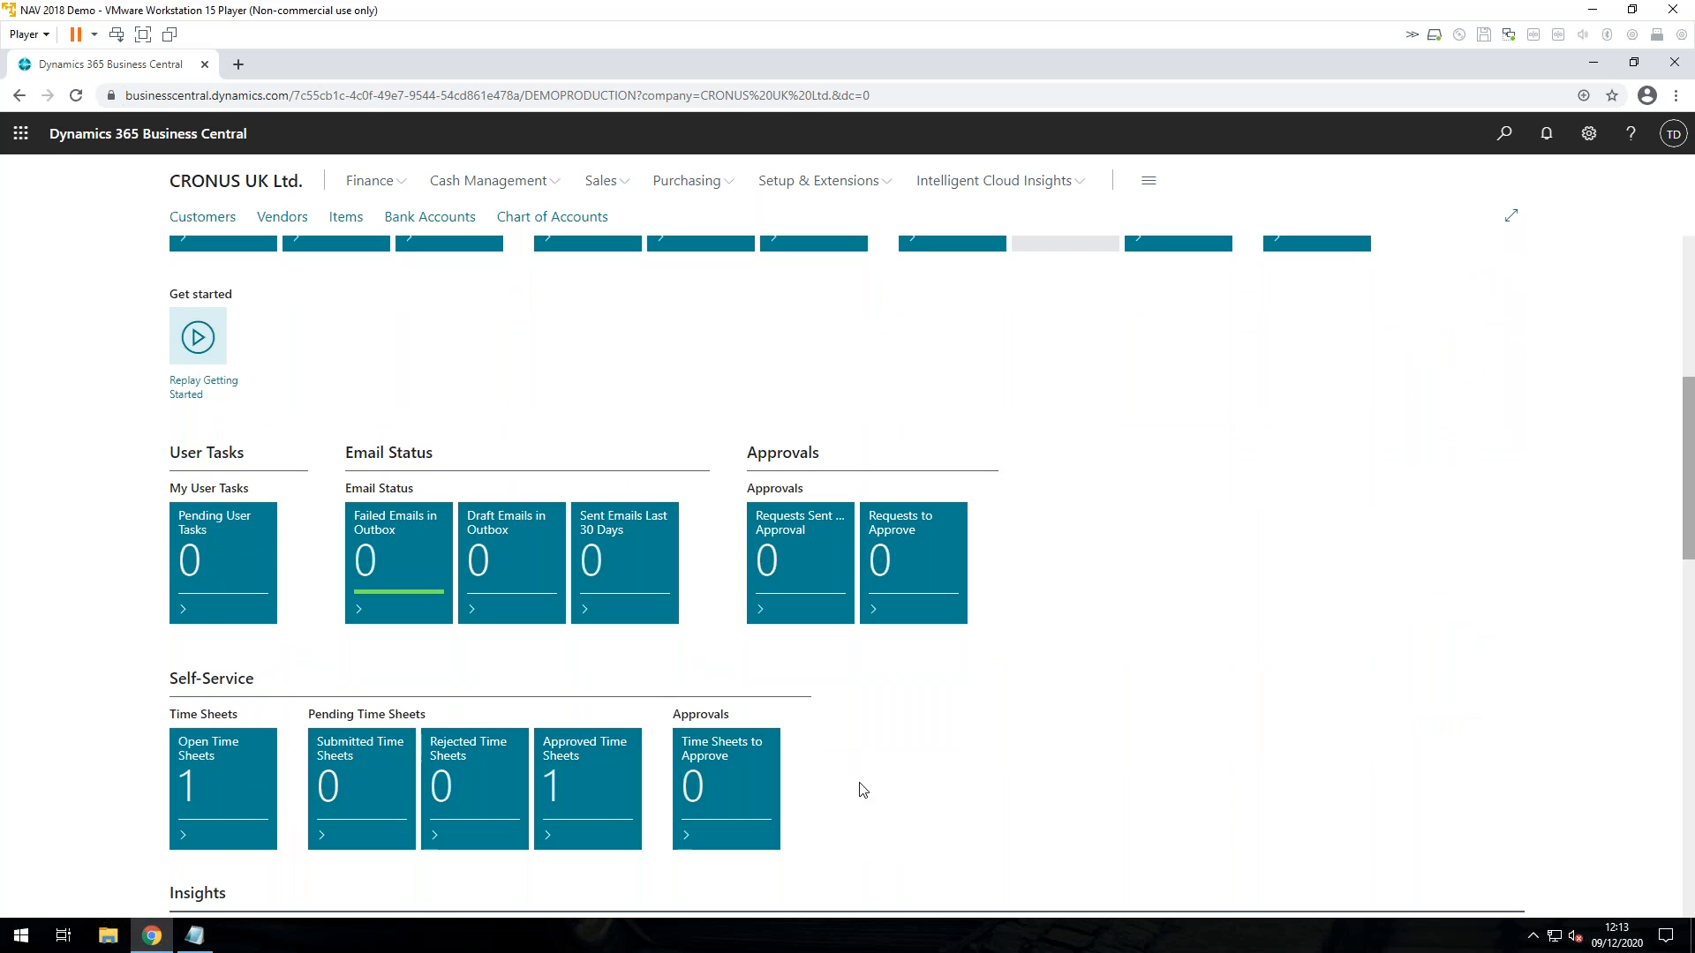
{"action": "scroll", "coordinate": [864, 788], "scroll_direction": "down", "scroll_amount": 2}
{"action": "scroll", "coordinate": [863, 786], "scroll_direction": "up", "scroll_amount": 8}
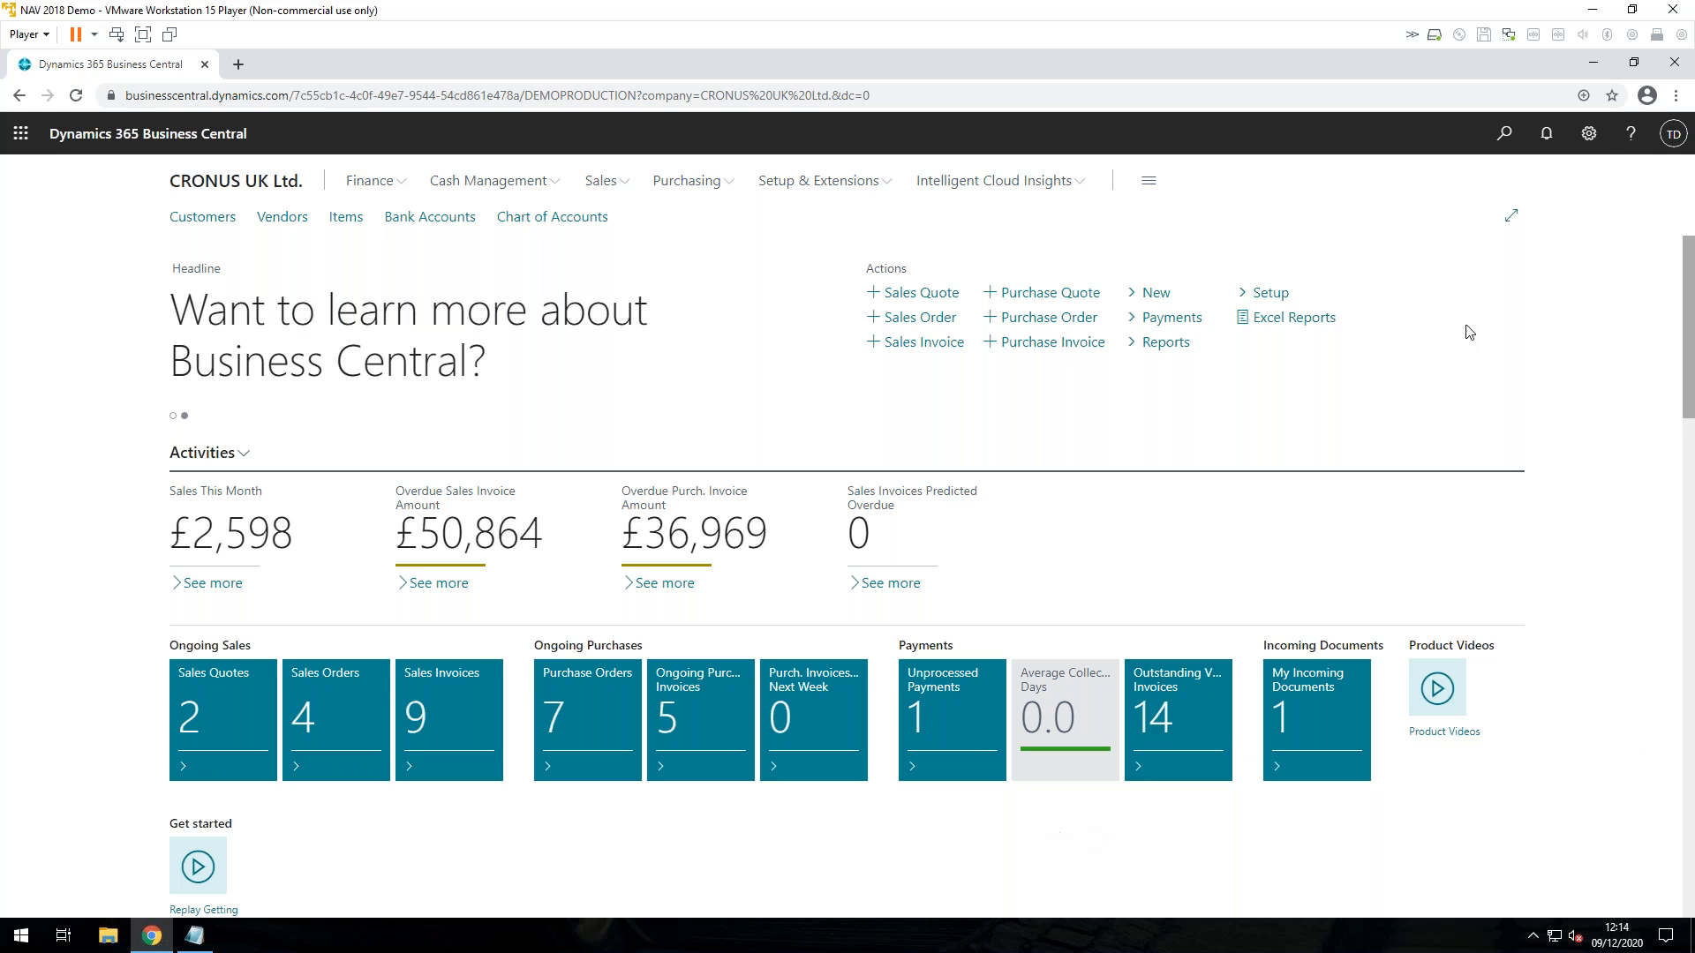
Start personalising the Business Manager home page and hide the Average Collection Days tile in the Payments group.
{"action": "left_click", "coordinate": [1589, 135]}
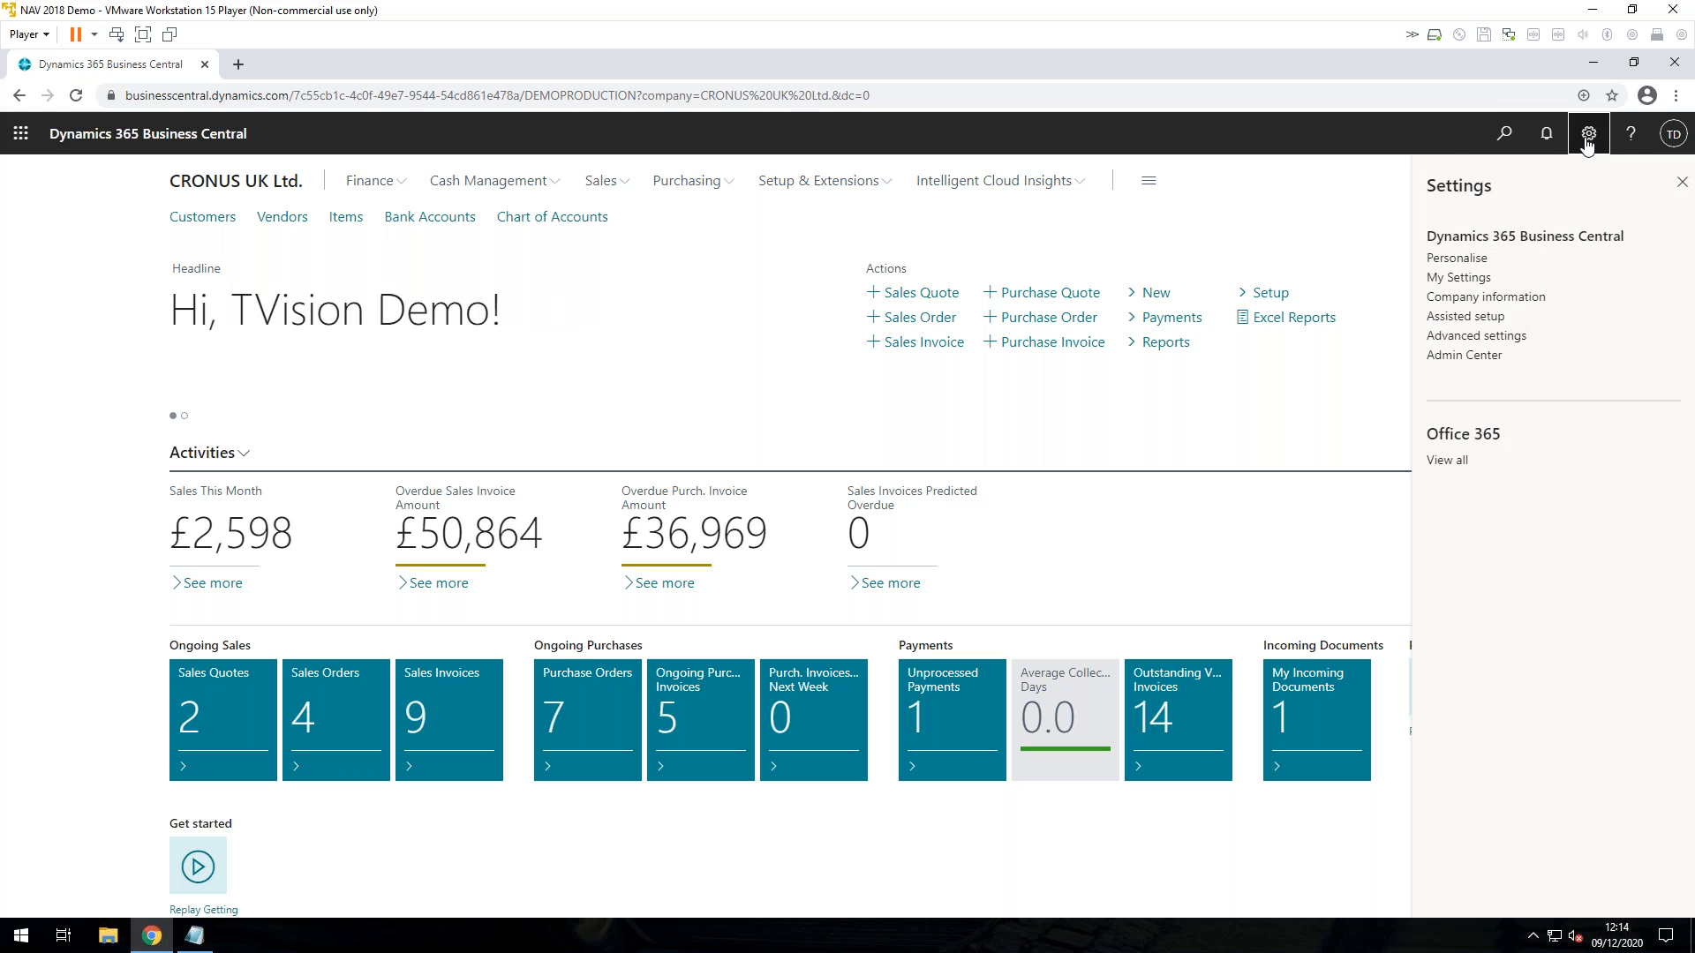
{"action": "left_click", "coordinate": [1463, 260]}
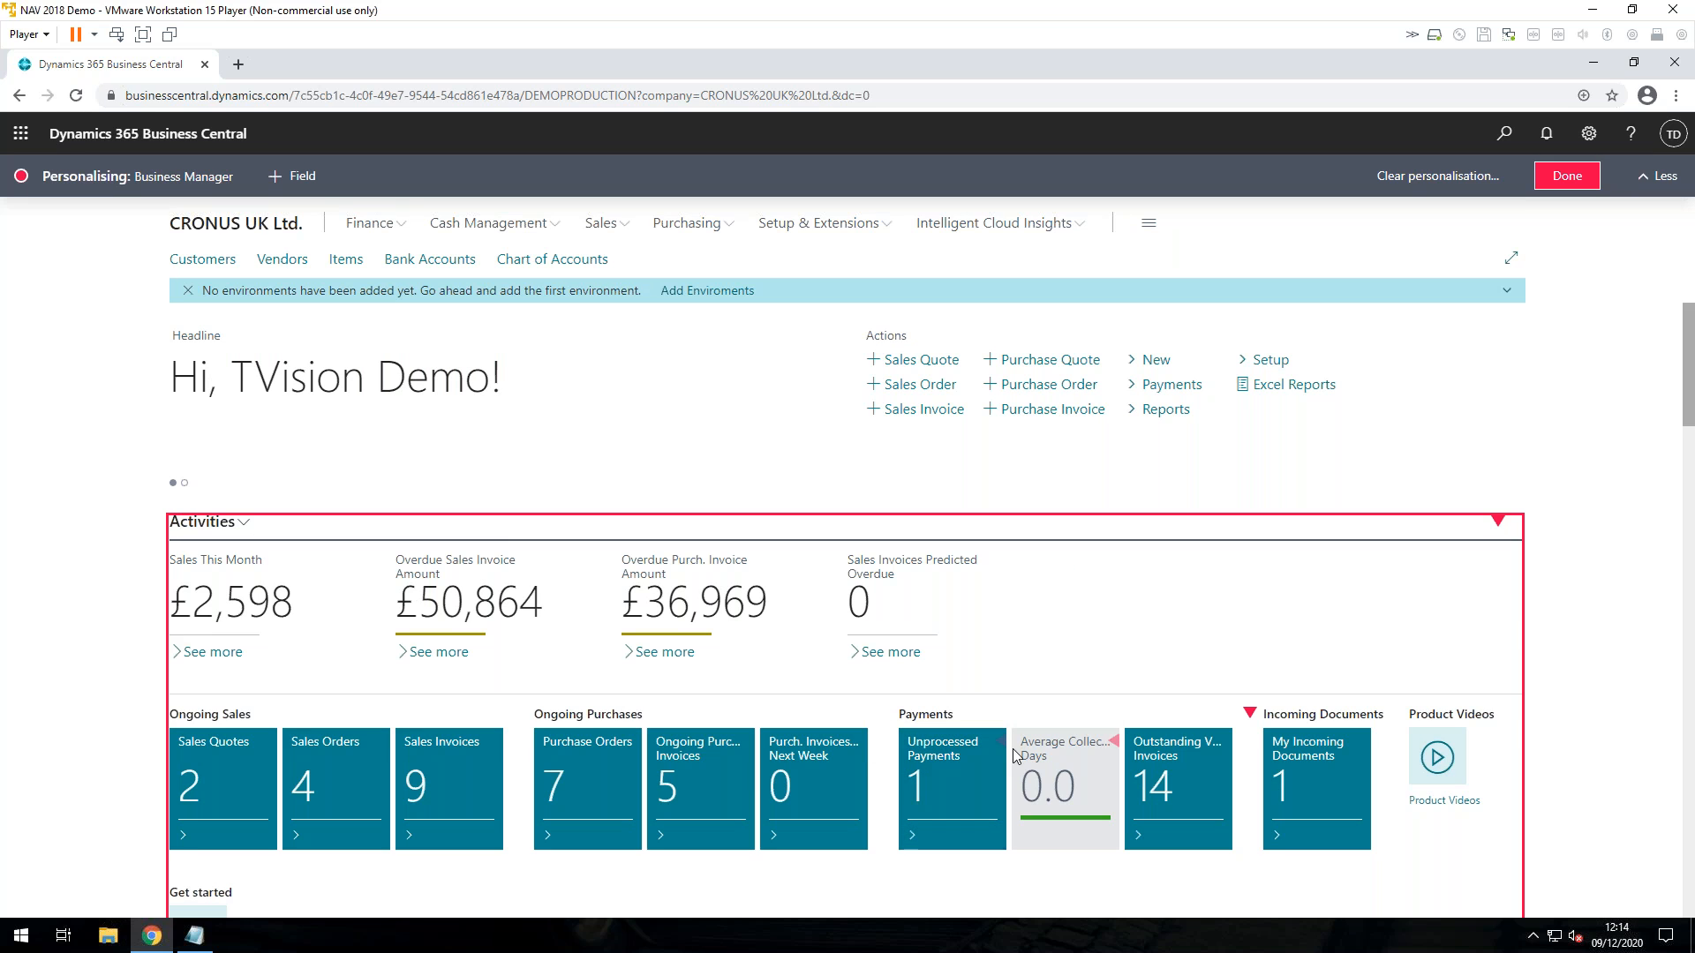
{"action": "scroll", "coordinate": [978, 773], "scroll_direction": "down", "scroll_amount": 1}
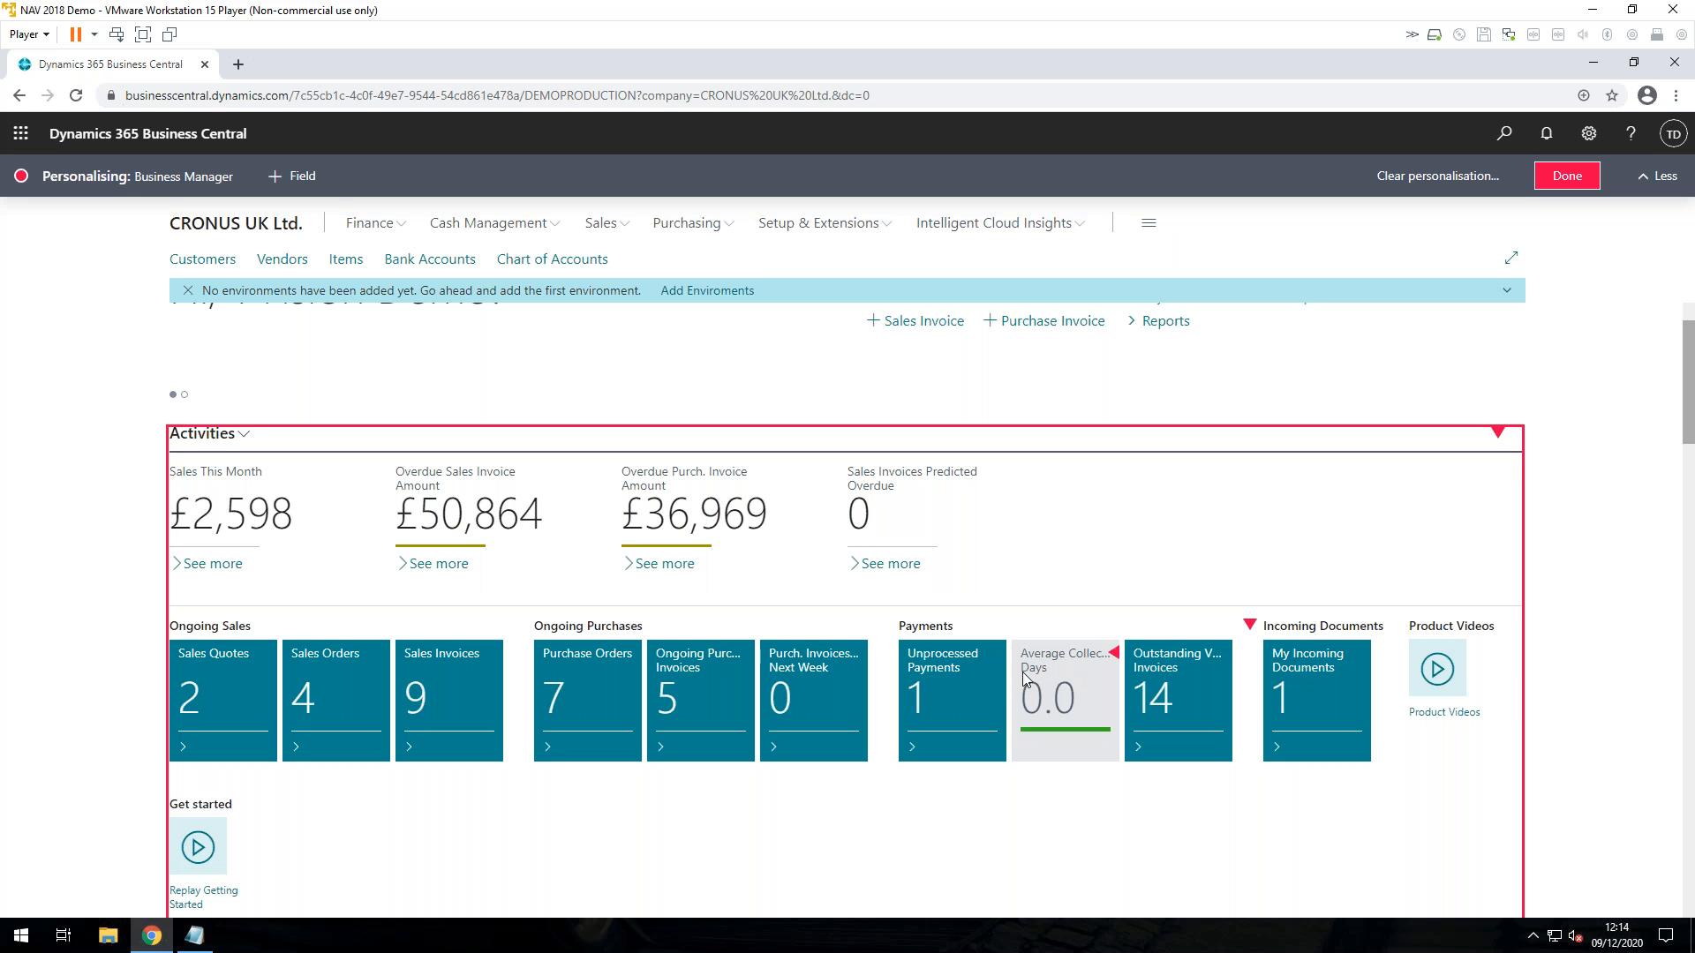
{"action": "left_click", "coordinate": [1114, 653]}
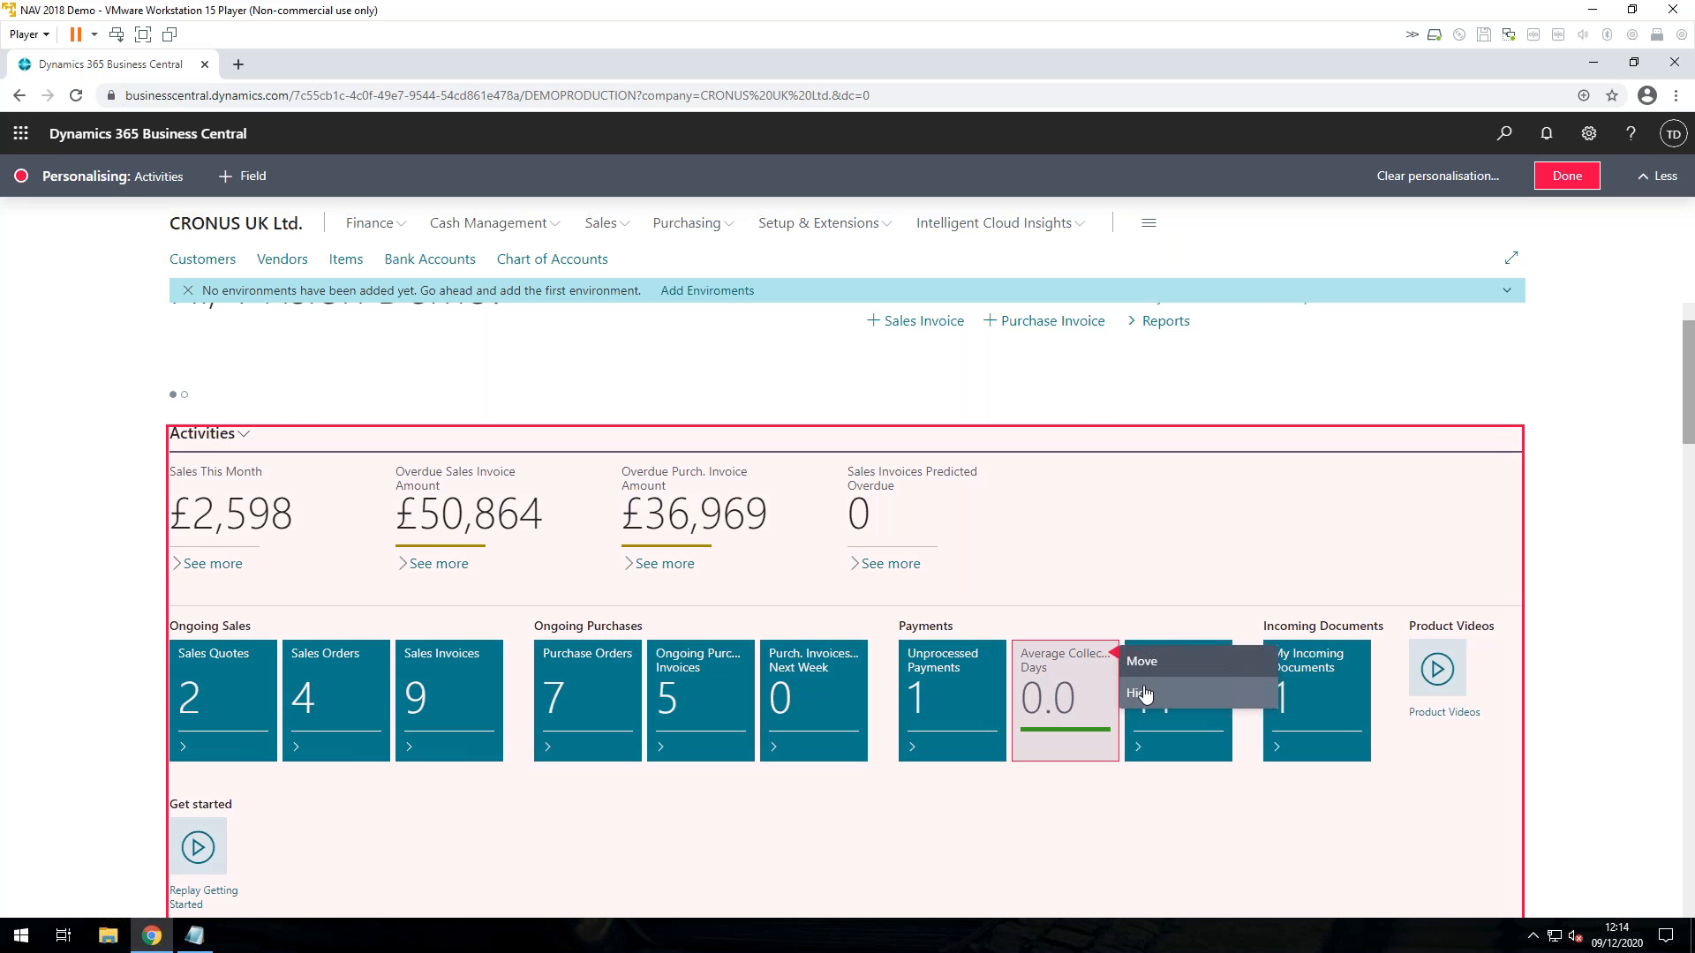
{"action": "left_click", "coordinate": [1141, 694]}
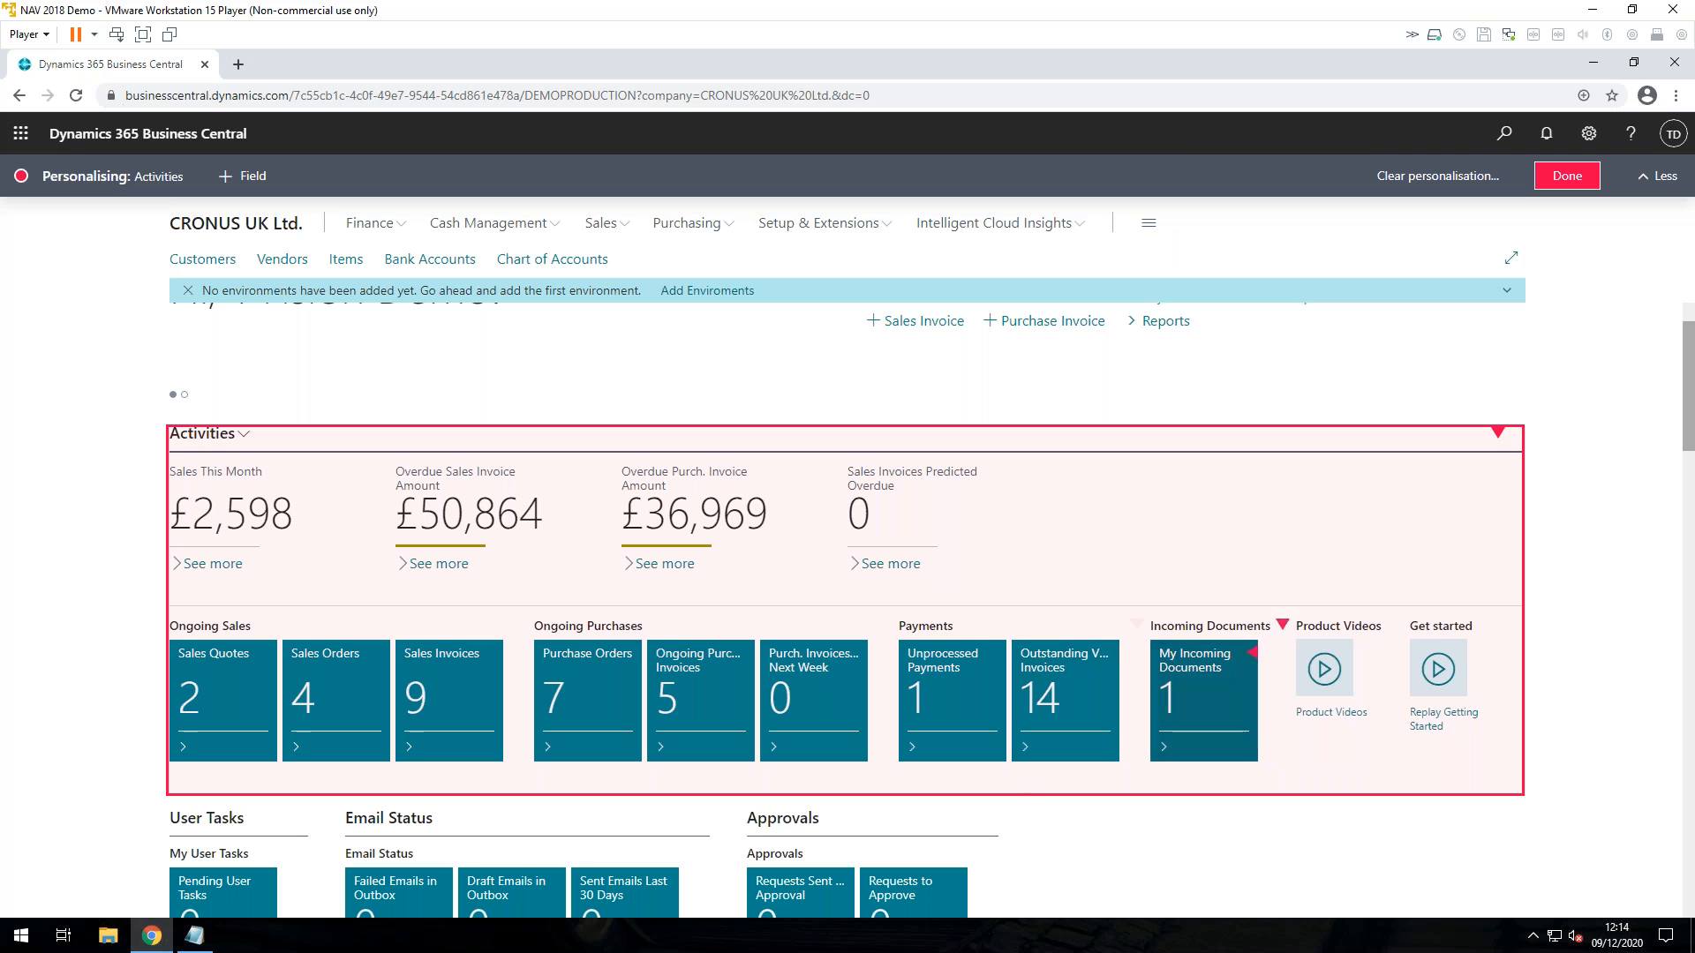
Check the personalisation options for the Self-Service section and hidden Company Hub part, and examine the parts further down the page.
{"action": "scroll", "coordinate": [995, 808], "scroll_direction": "down", "scroll_amount": 6}
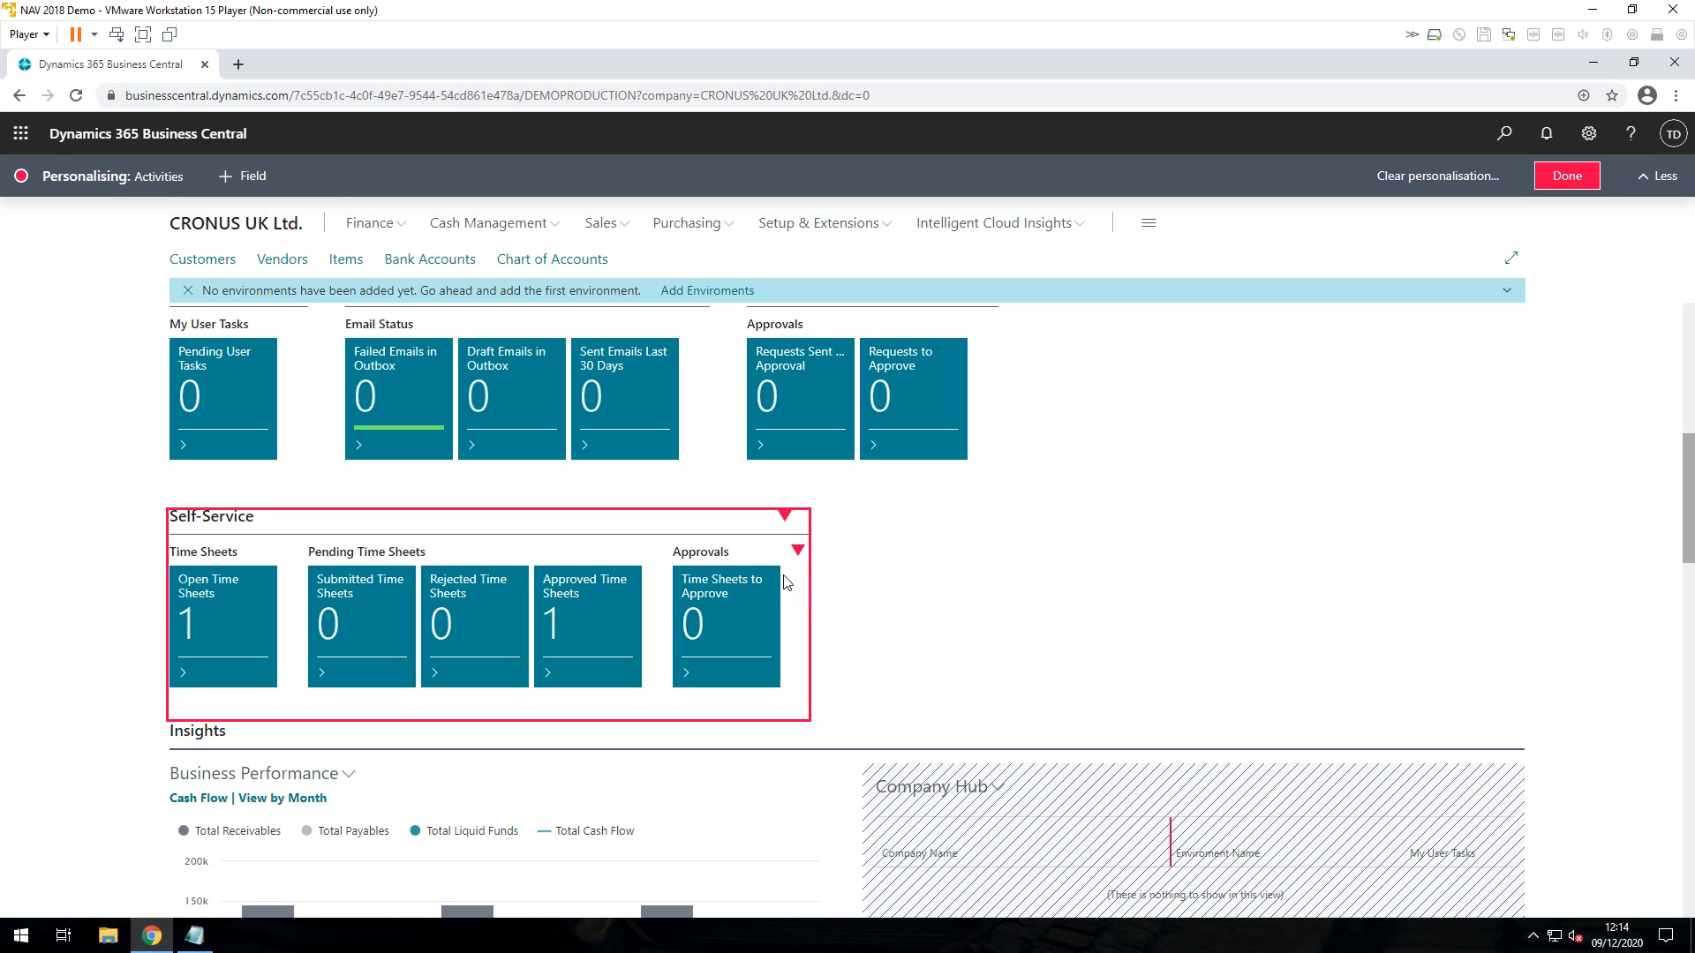
{"action": "left_click", "coordinate": [785, 515]}
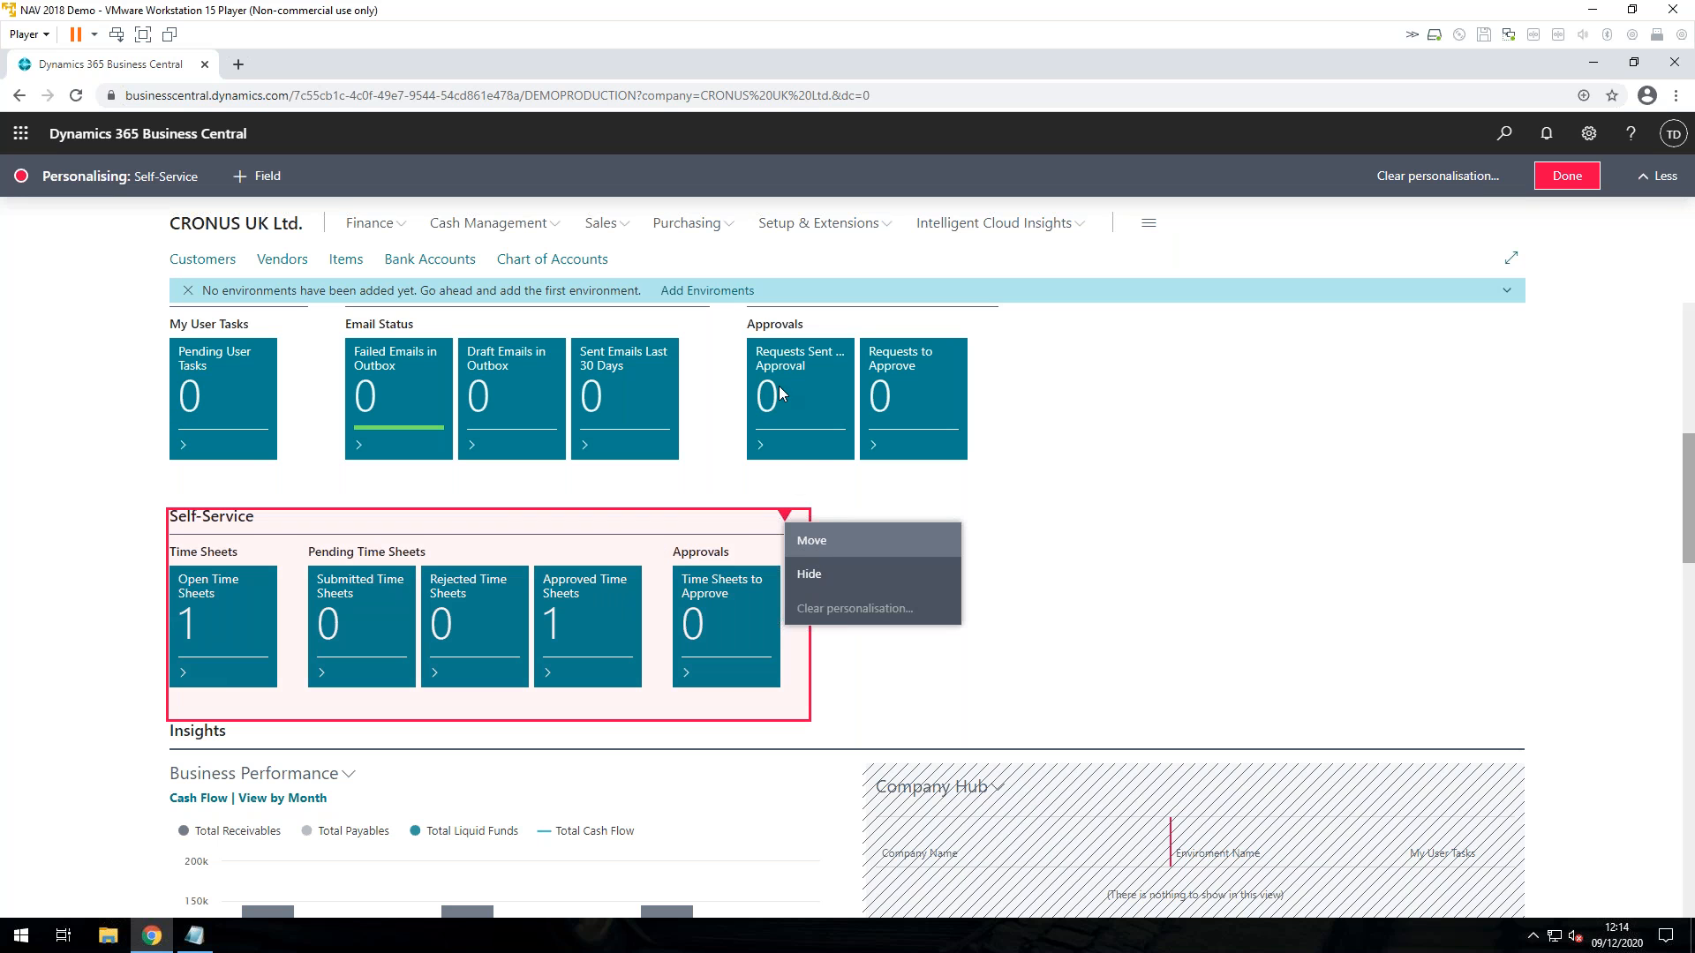
{"action": "left_click", "coordinate": [1099, 609]}
{"action": "scroll", "coordinate": [1093, 606], "scroll_direction": "down", "scroll_amount": 5}
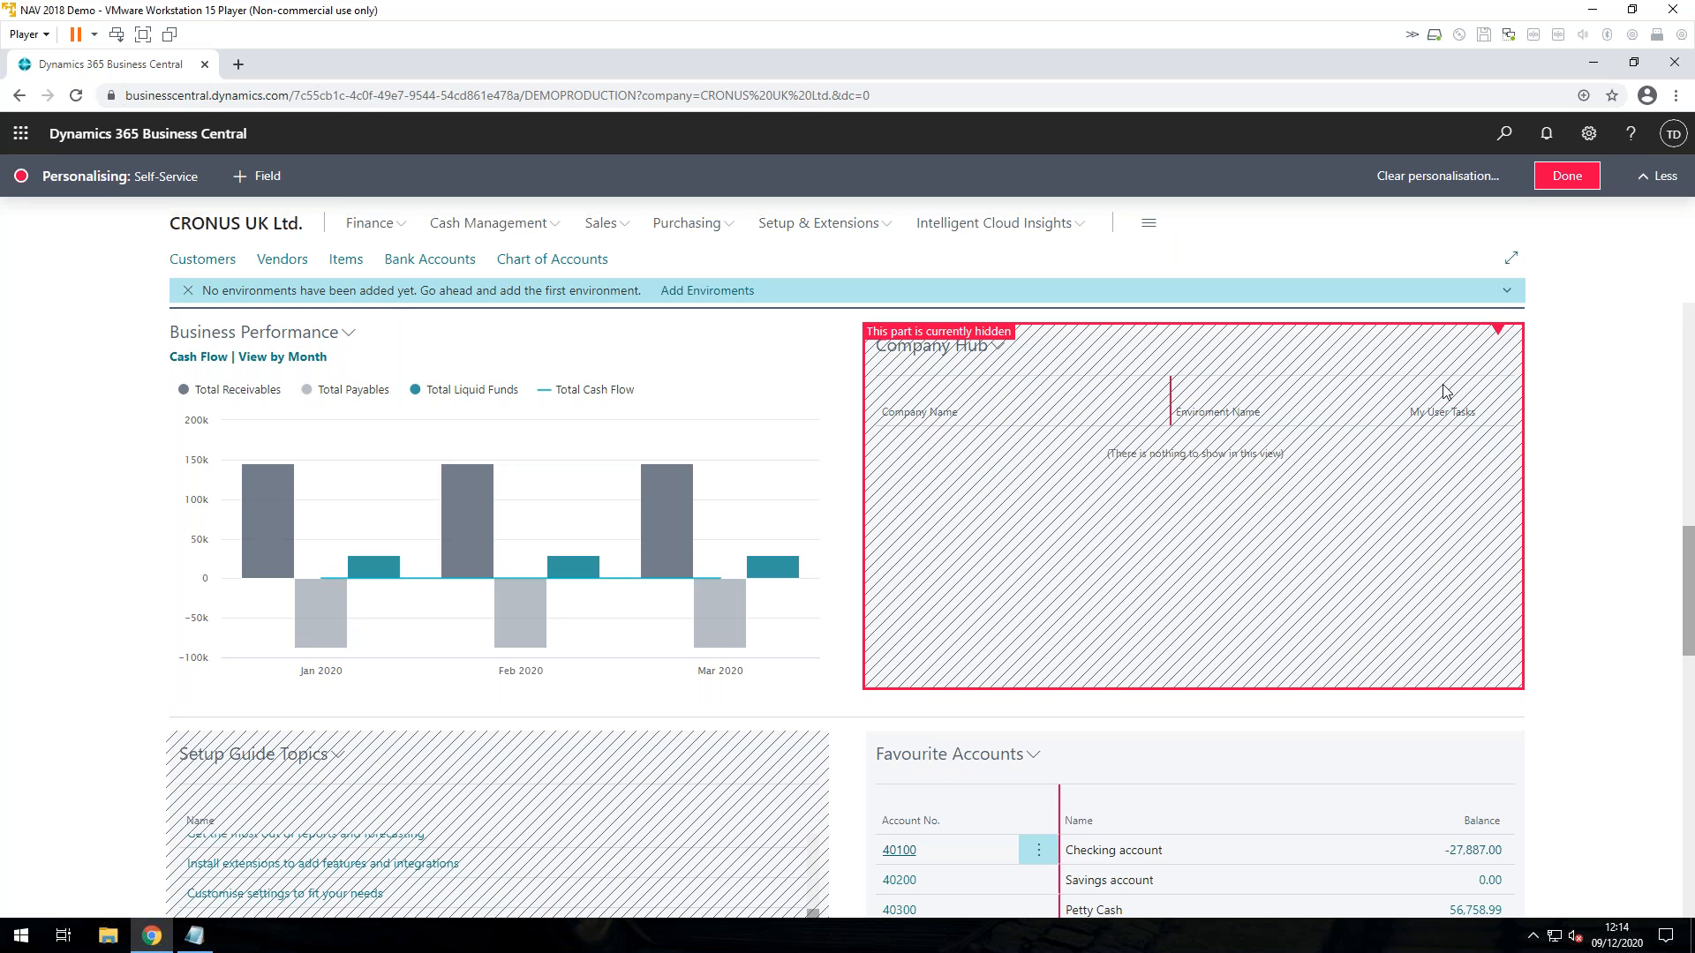
{"action": "left_click", "coordinate": [1498, 330]}
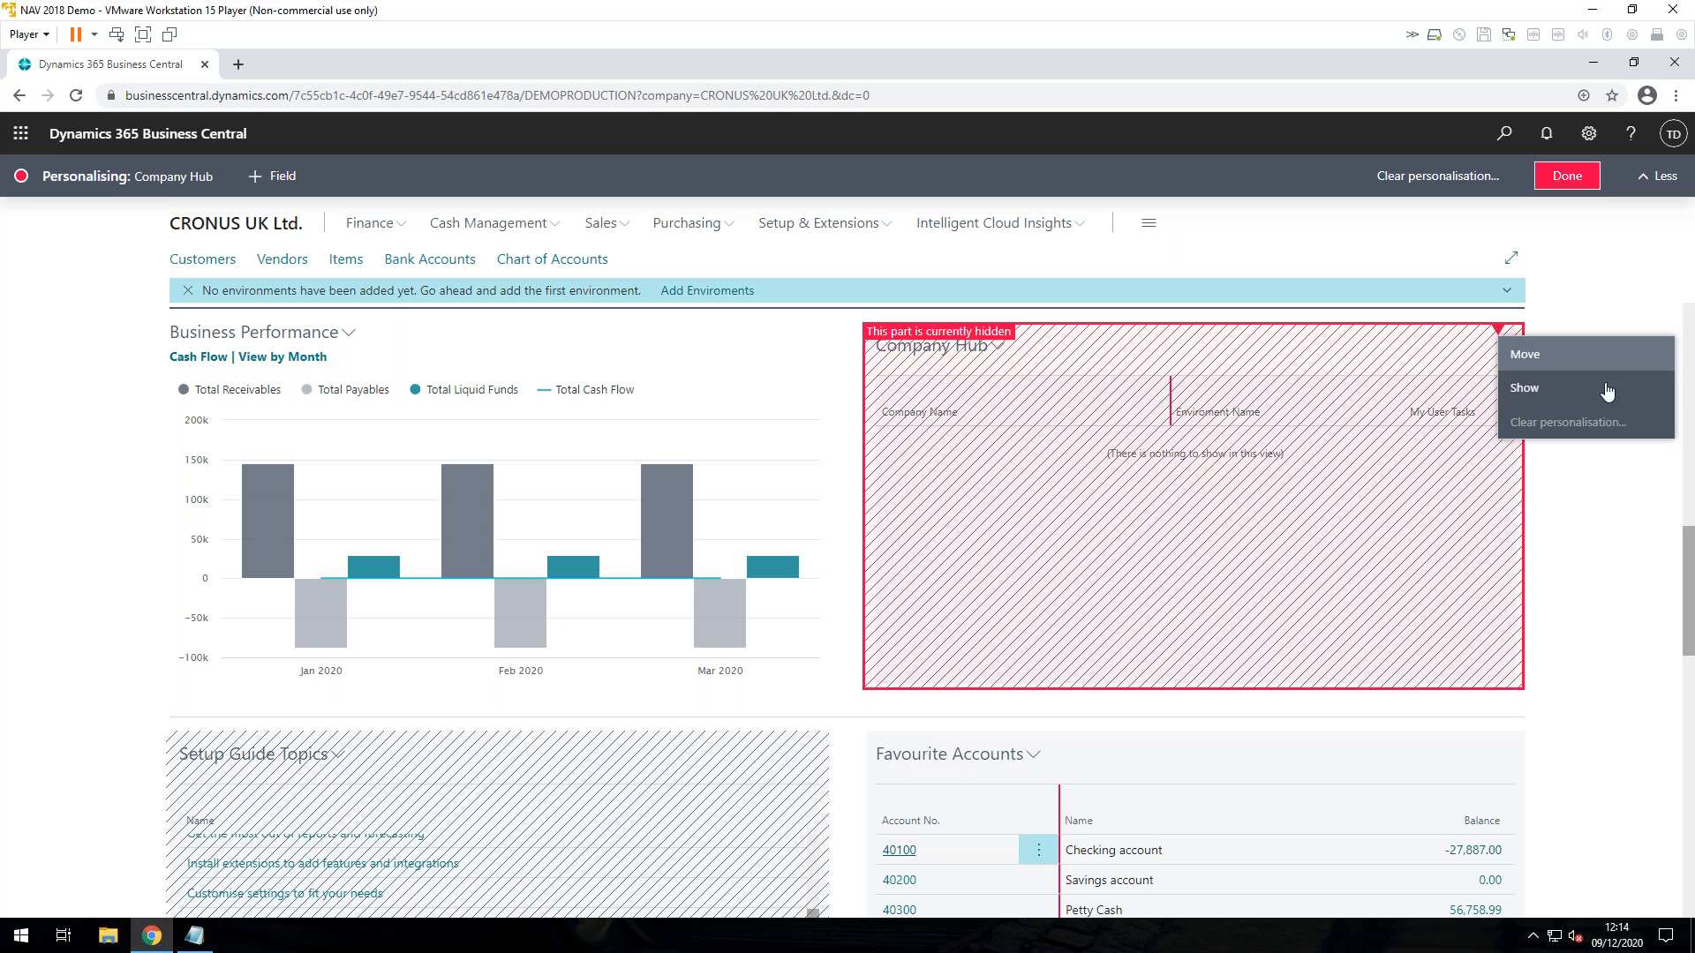
{"action": "scroll", "coordinate": [1580, 582], "scroll_direction": "down", "scroll_amount": 7}
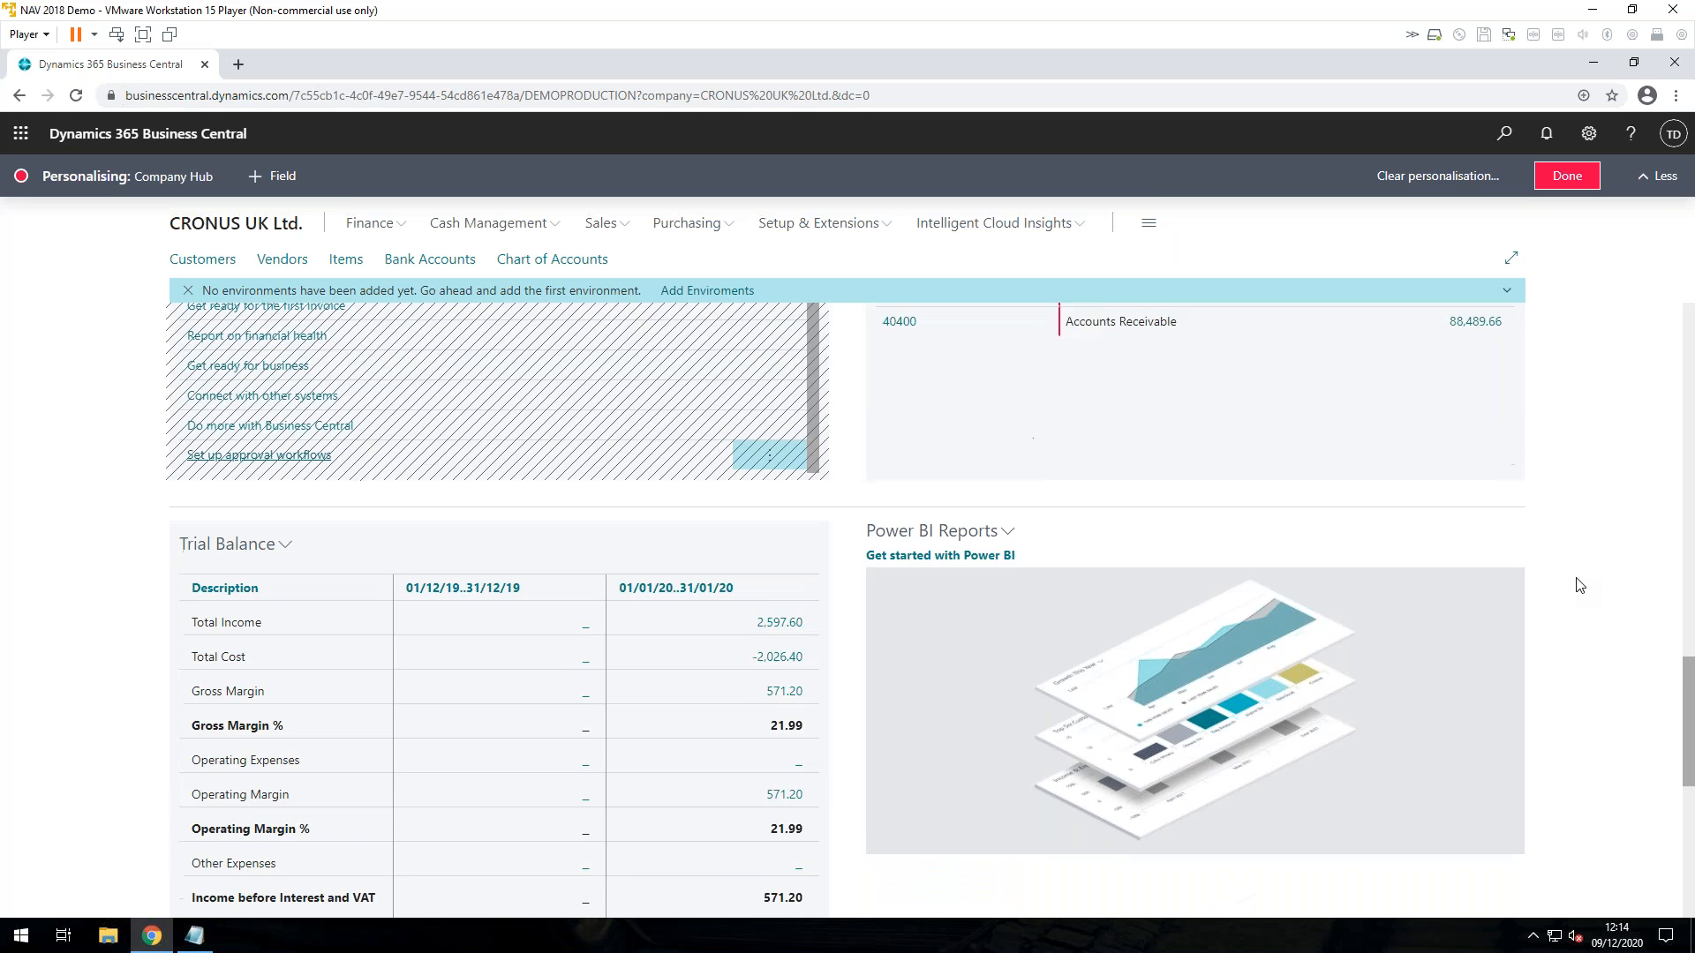
{"action": "scroll", "coordinate": [1579, 584], "scroll_direction": "down", "scroll_amount": 3}
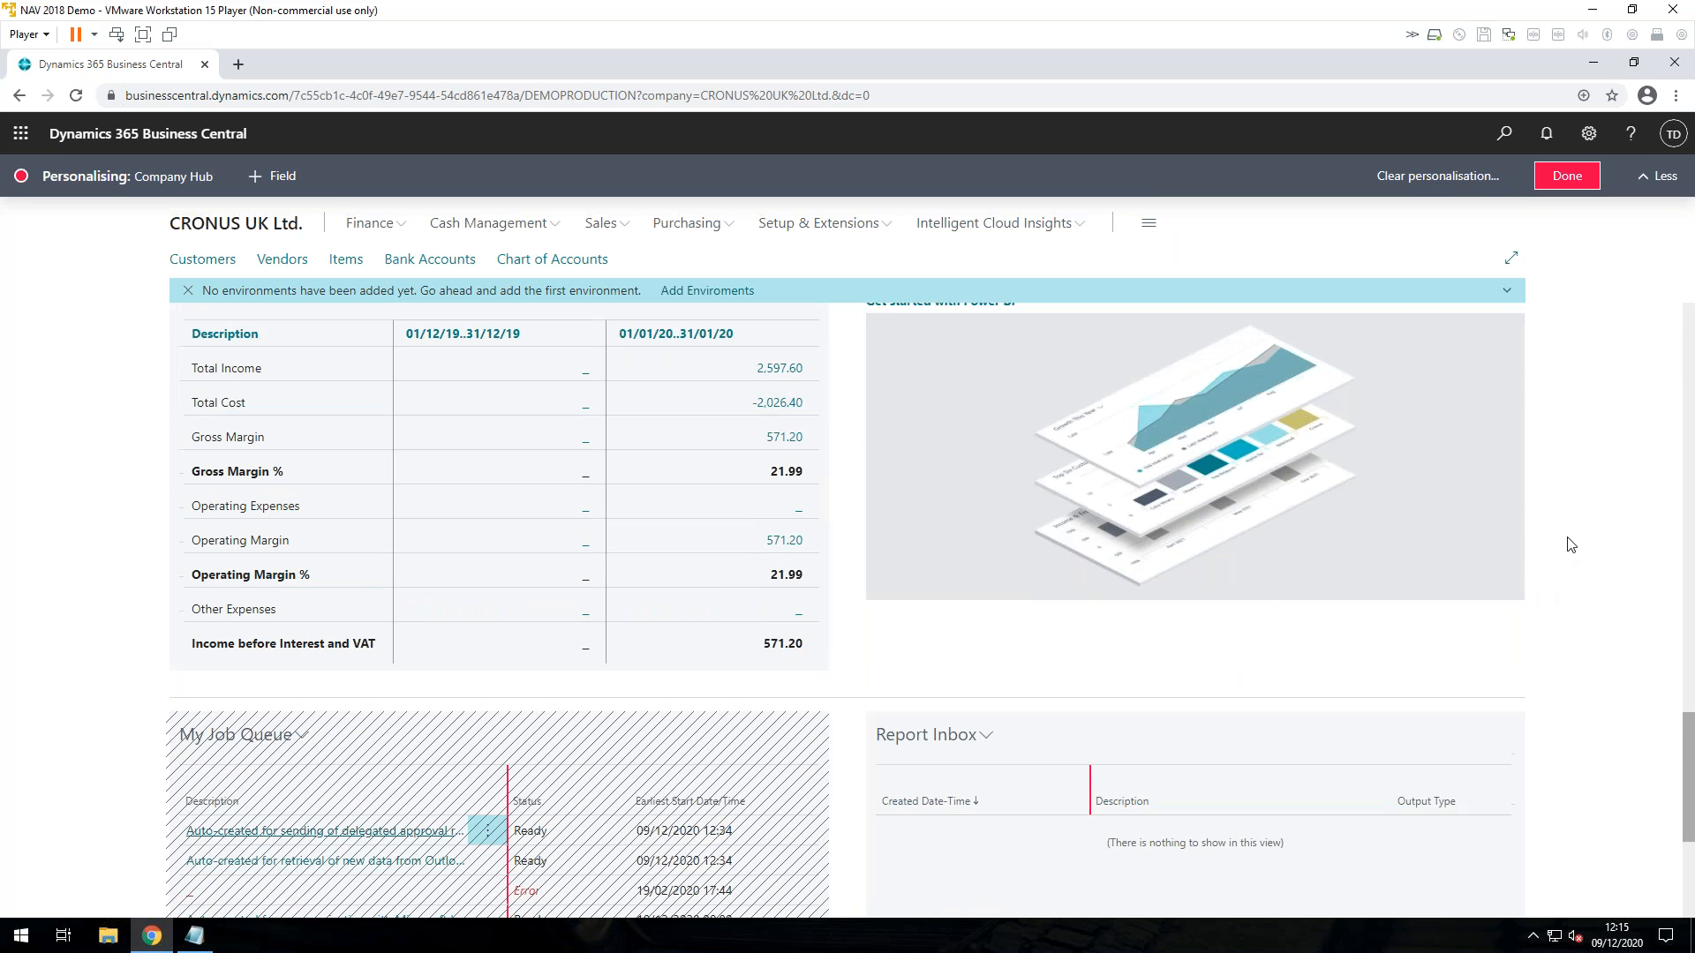
Finish personalising the home page, search for "role cent" and open the Profiles (Roles) list.
{"action": "scroll", "coordinate": [1573, 545], "scroll_direction": "up", "scroll_amount": 15}
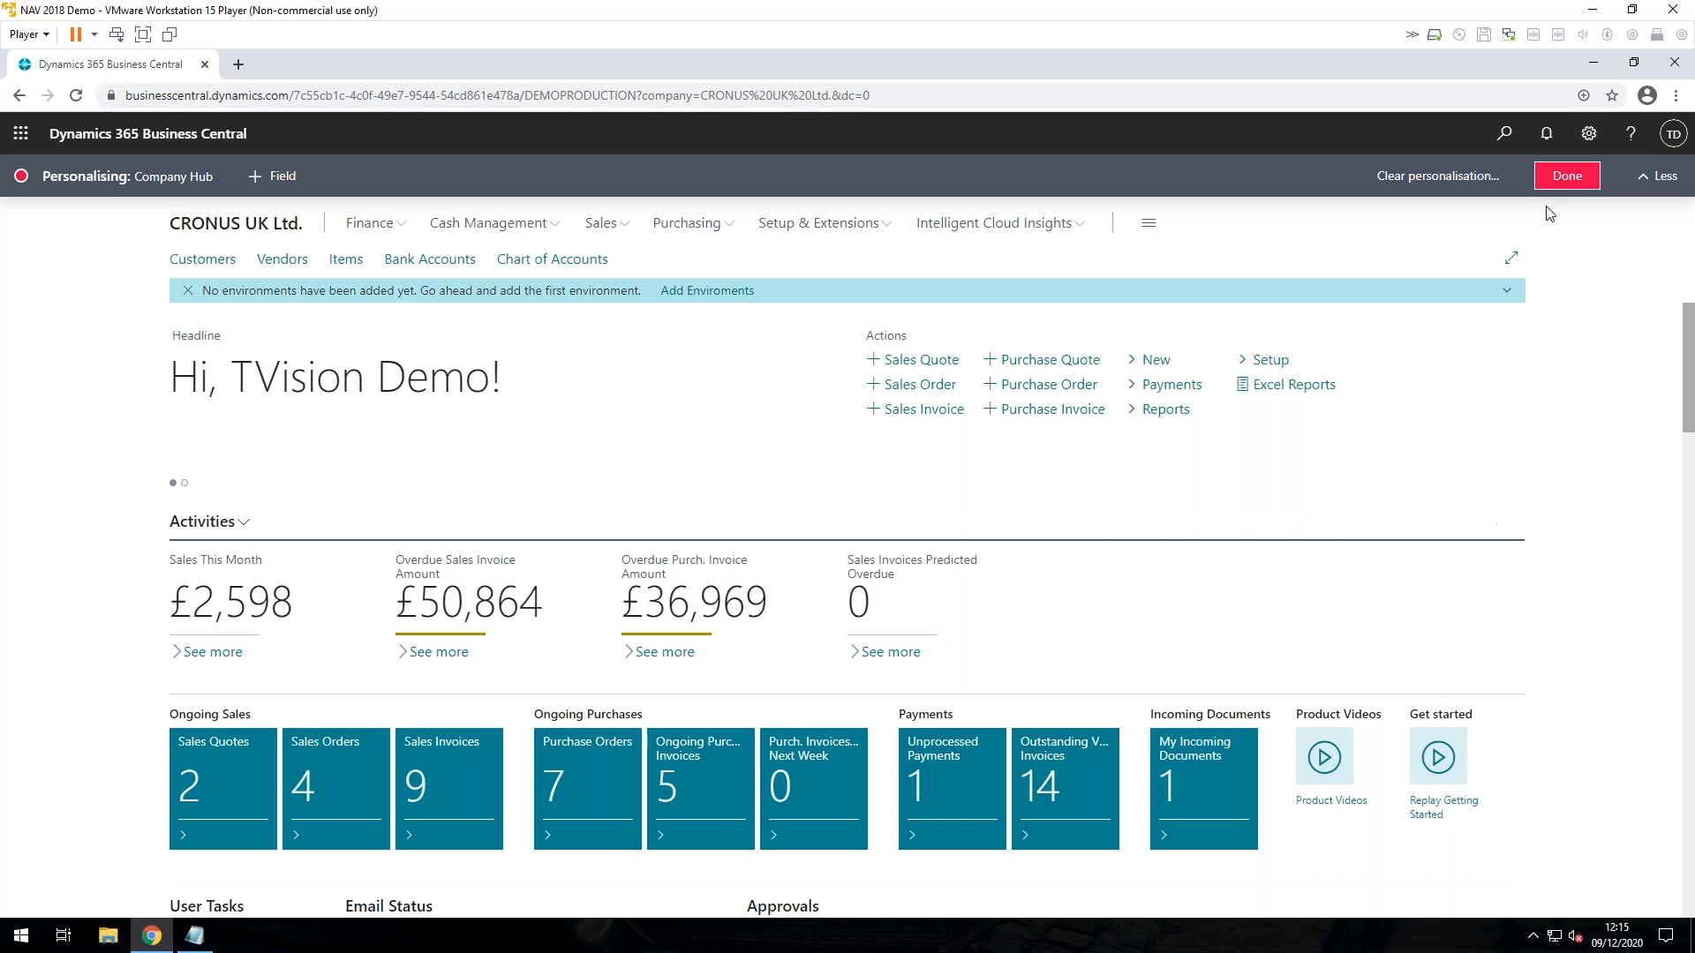
{"action": "left_click", "coordinate": [1568, 177]}
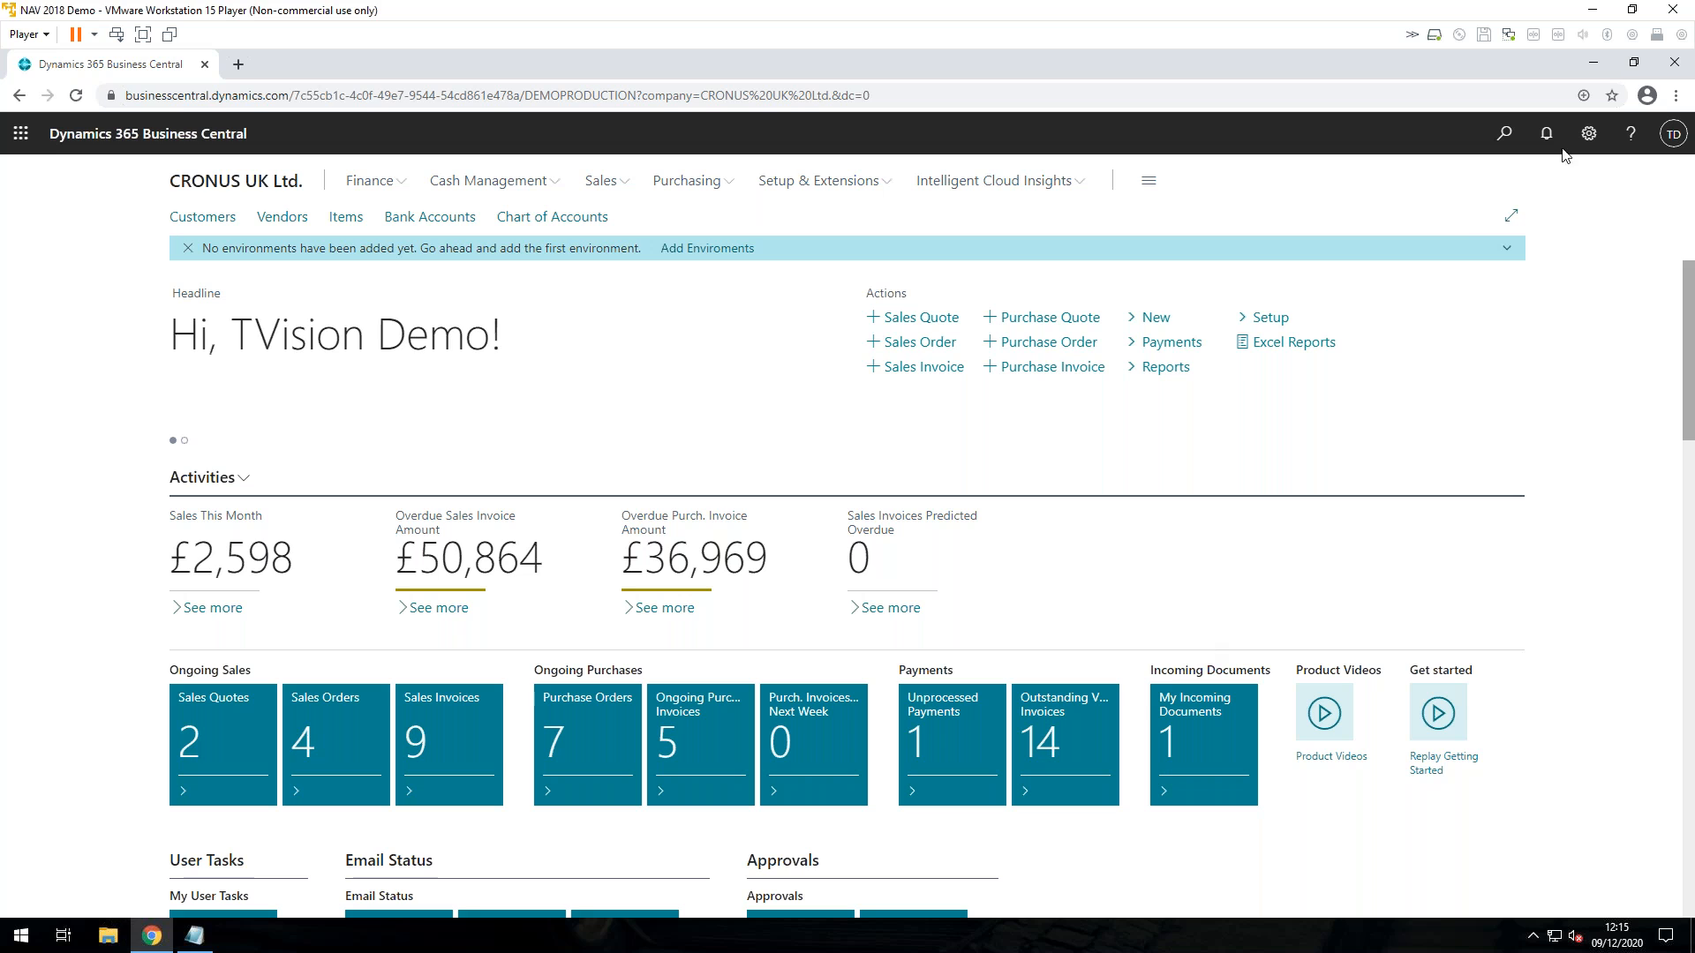
{"action": "left_click", "coordinate": [1506, 137]}
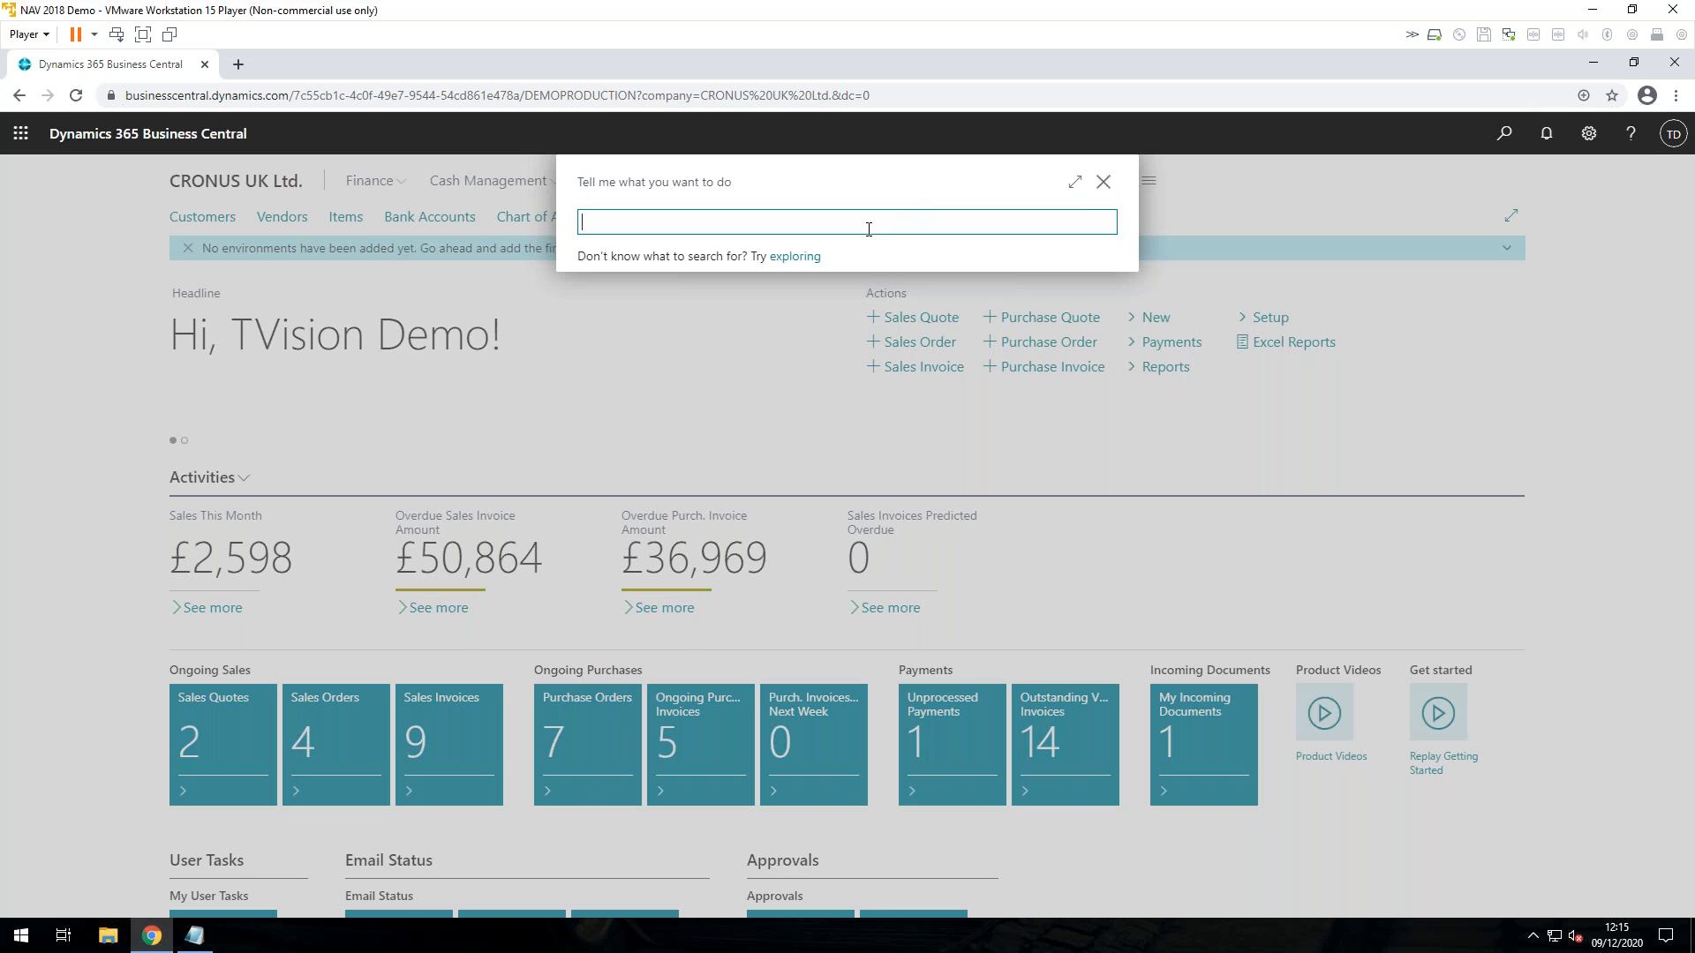
{"action": "type", "text": "role cent"}
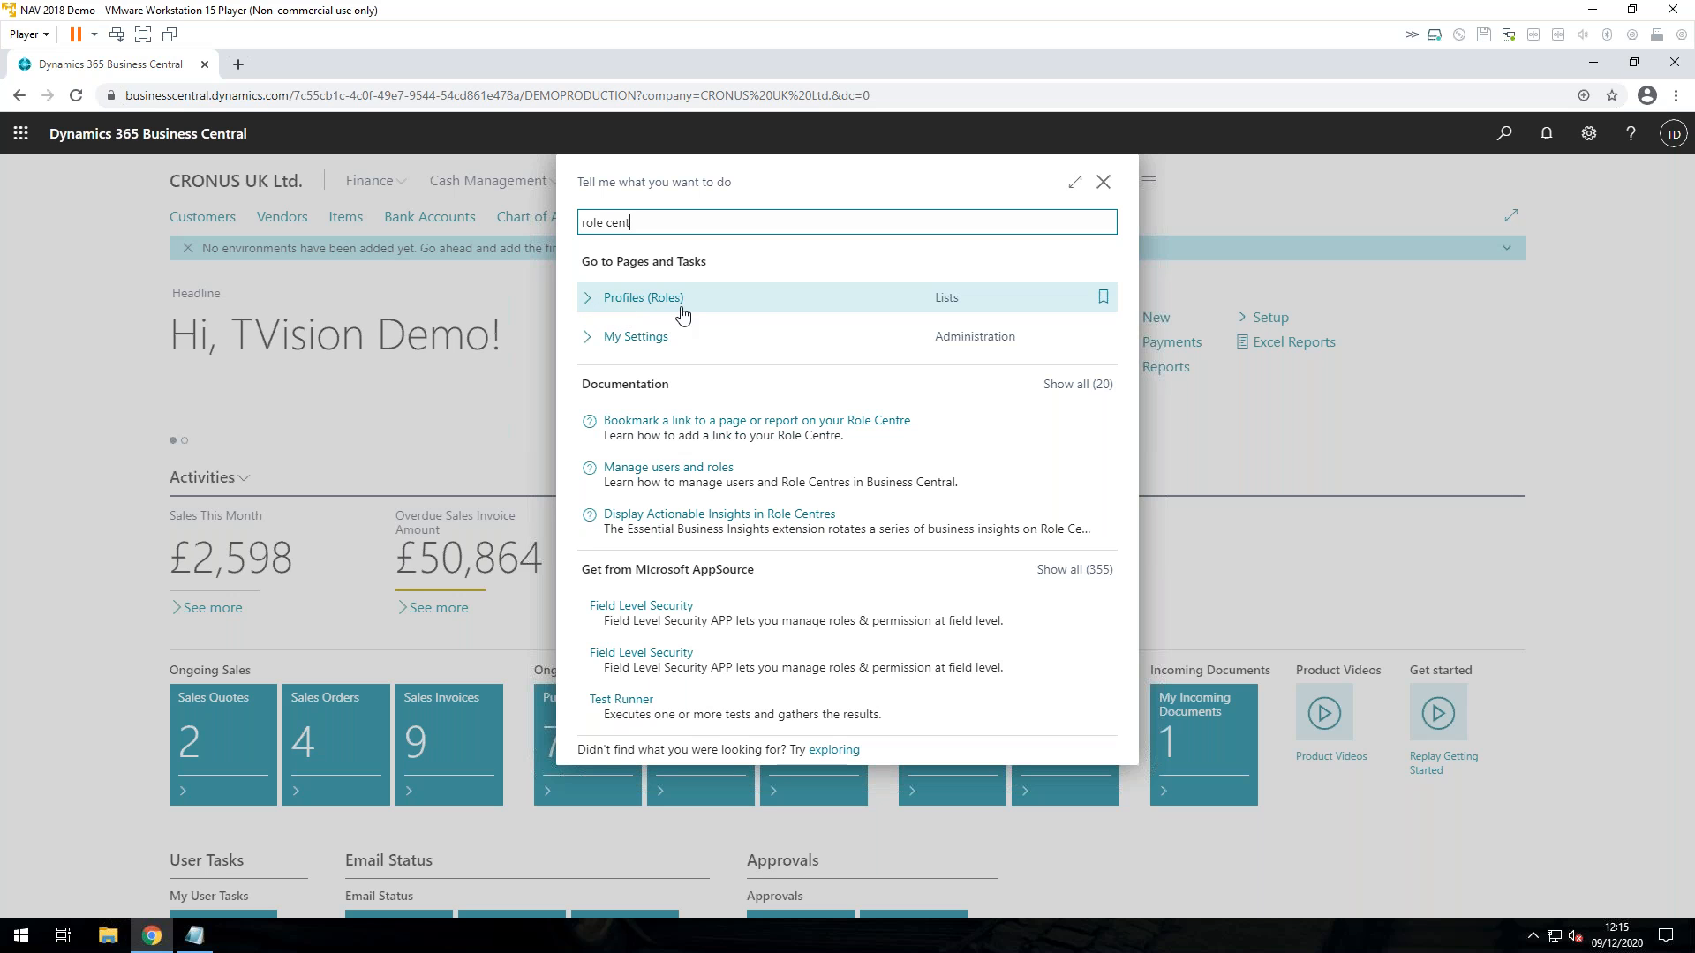
{"action": "left_click", "coordinate": [631, 302]}
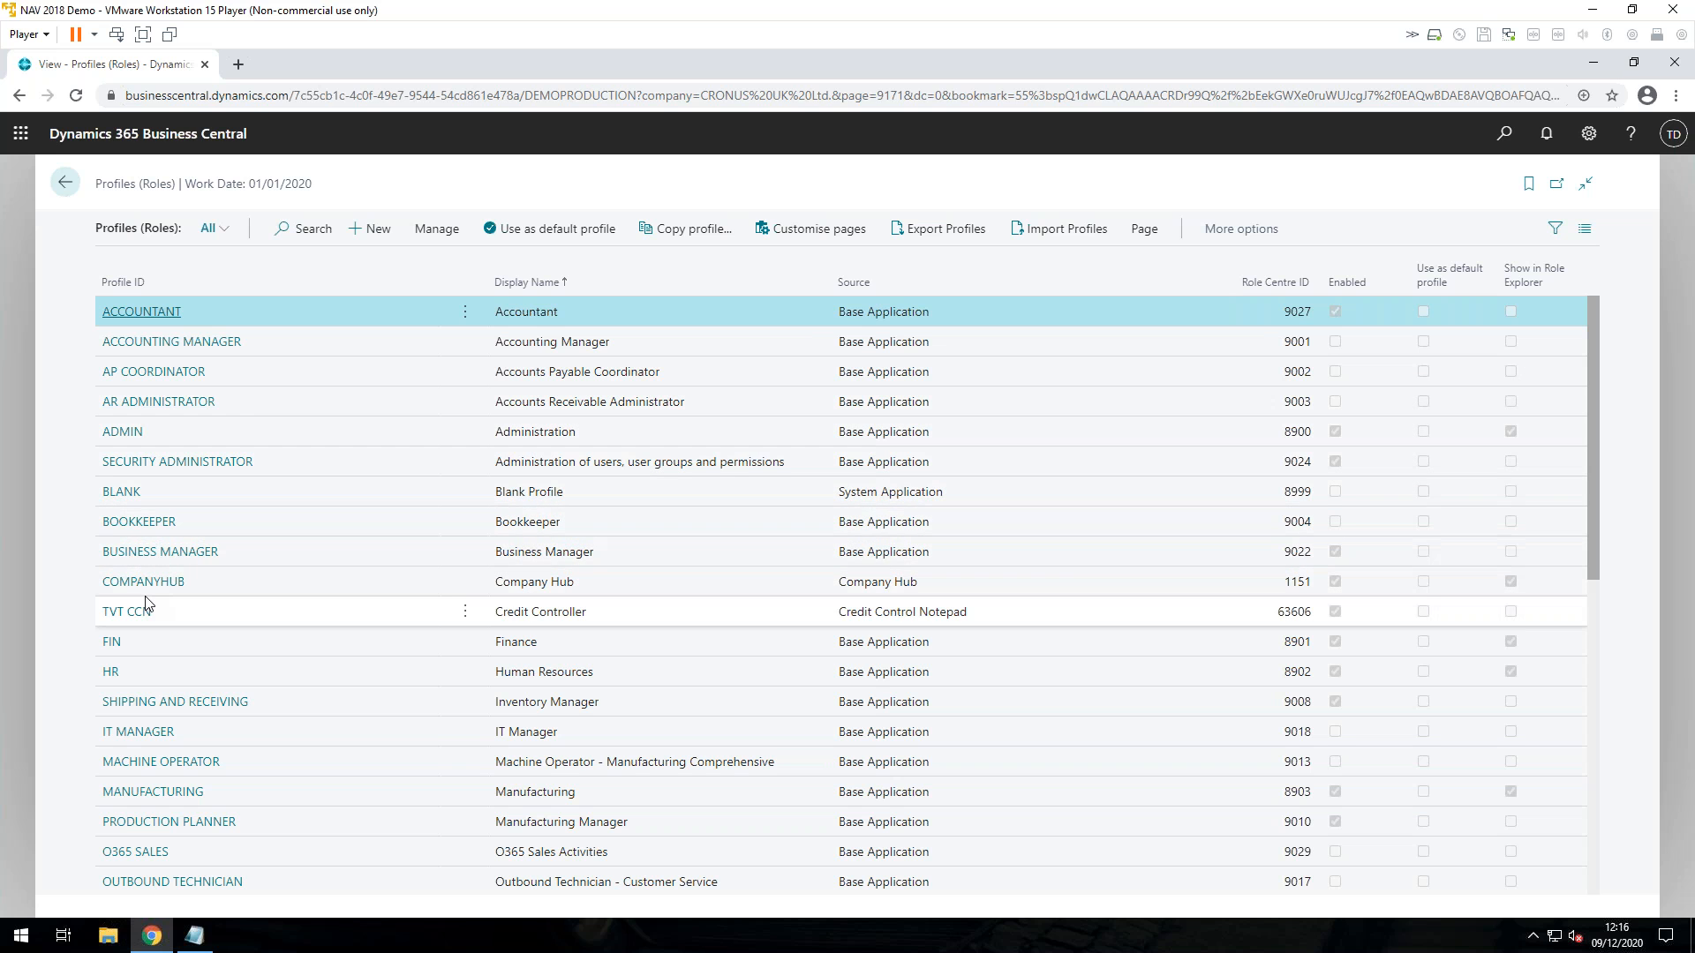
Start customising the pages of the Human Resources (HR) profile and open its Employees page.
{"action": "left_click", "coordinate": [112, 675]}
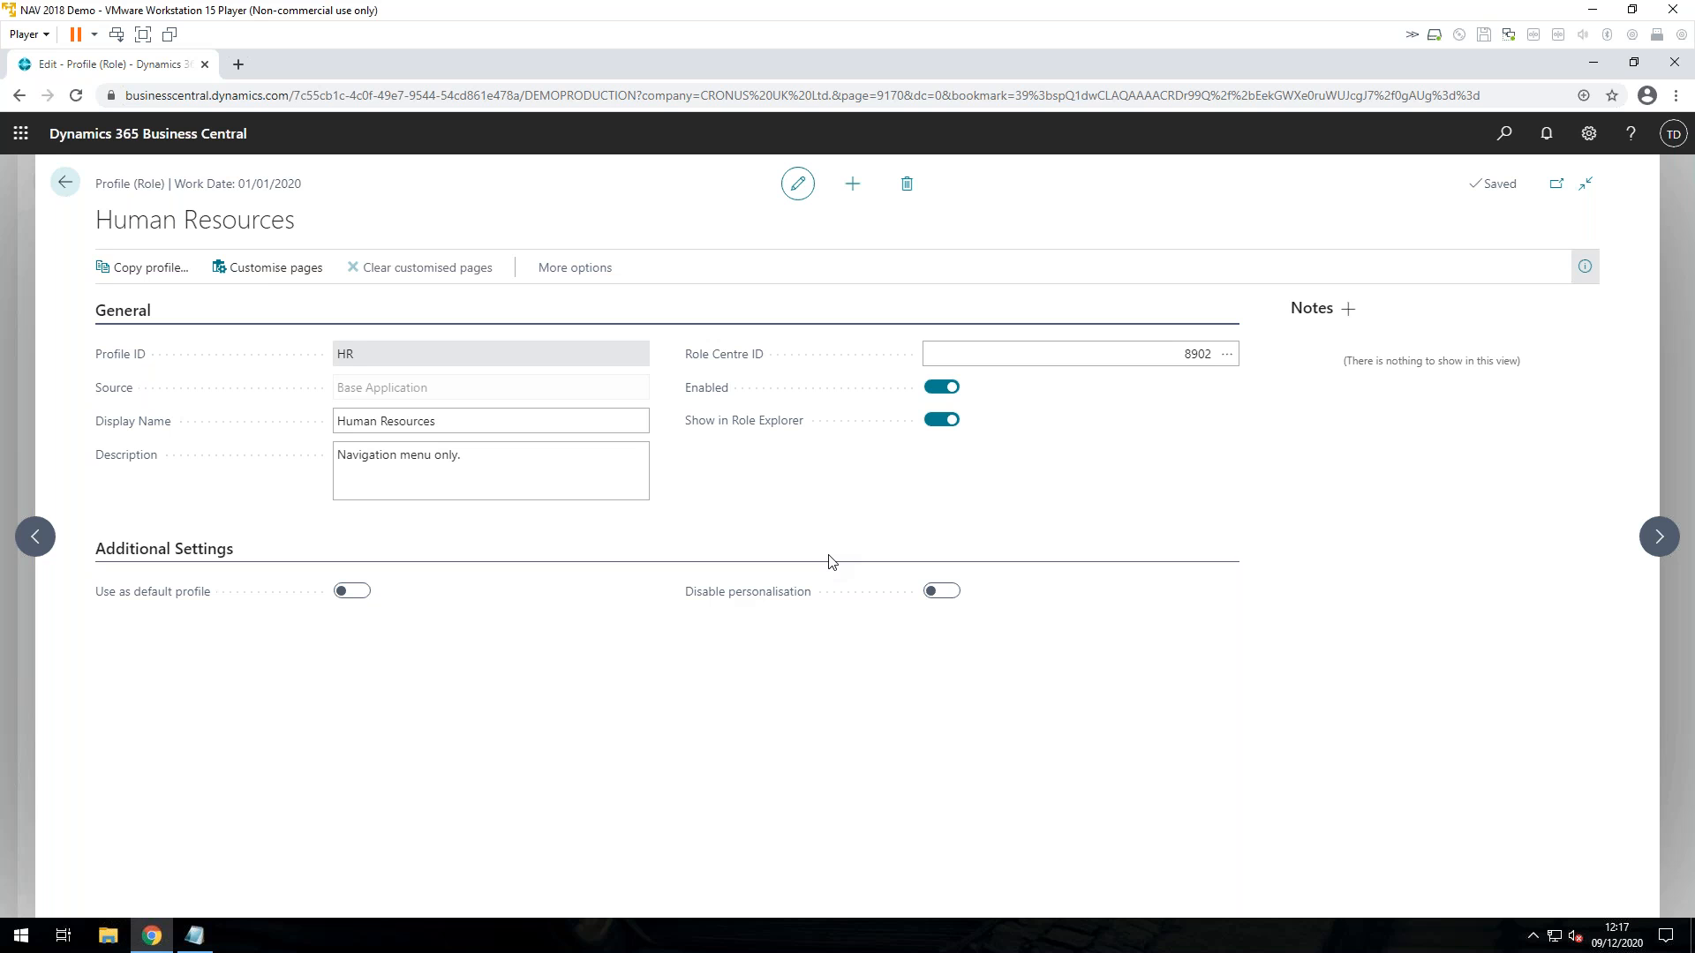
{"action": "left_click", "coordinate": [284, 279]}
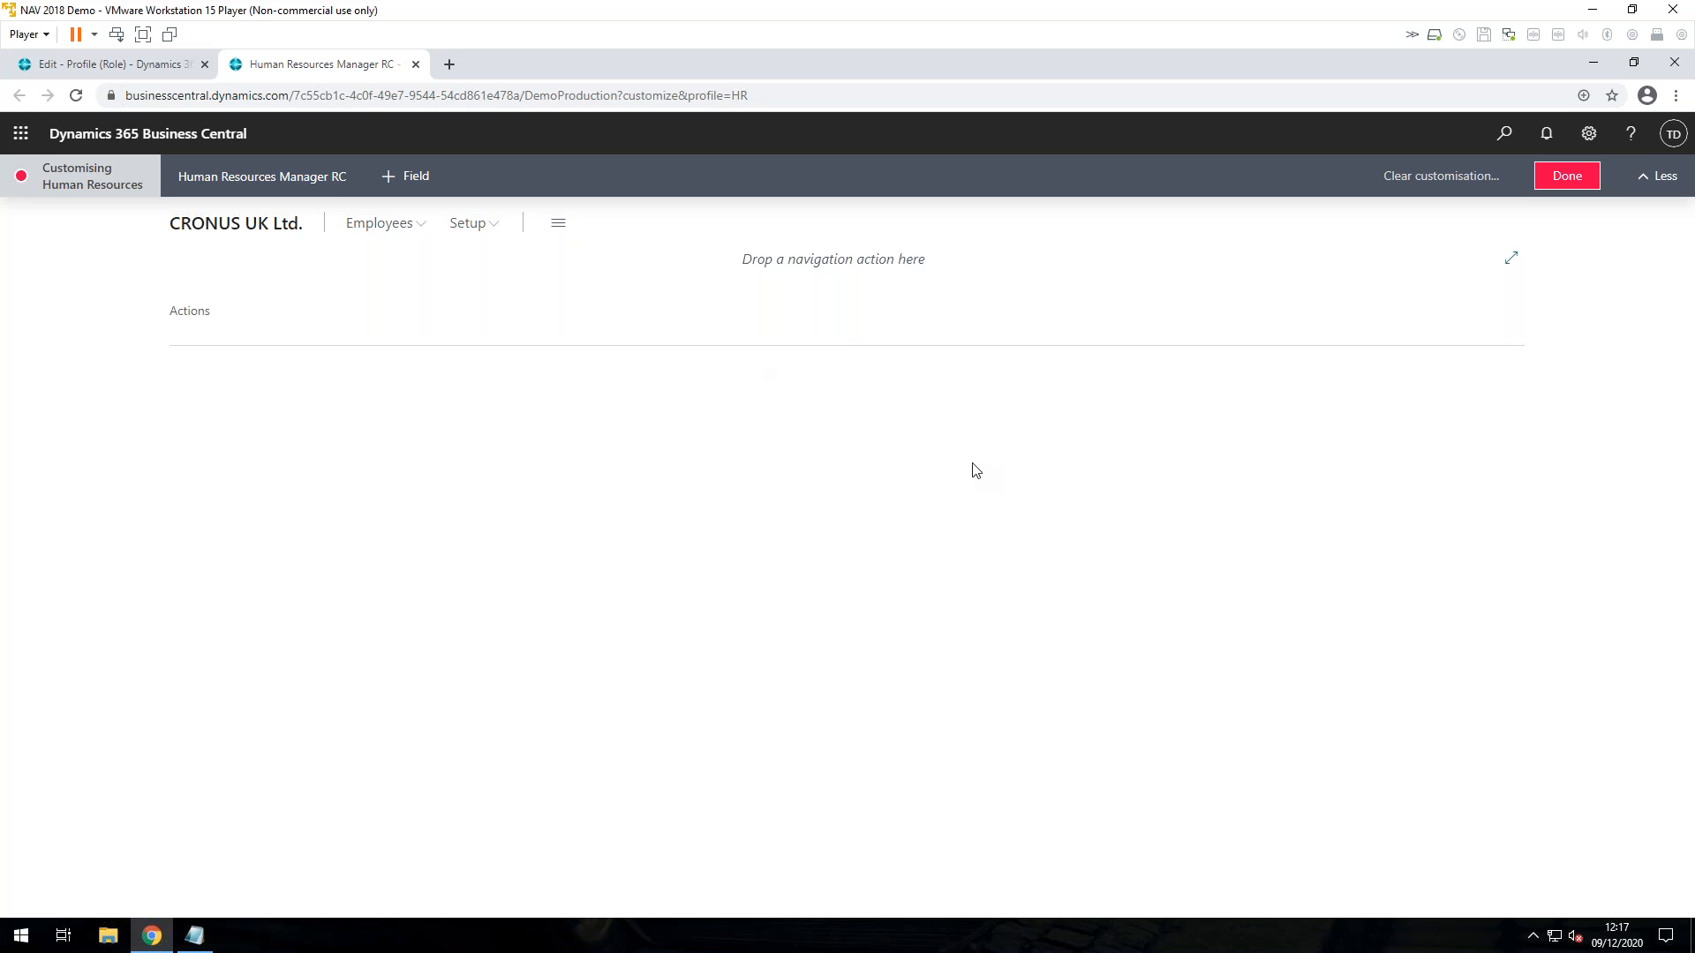
{"action": "mouse_move", "coordinate": [399, 229]}
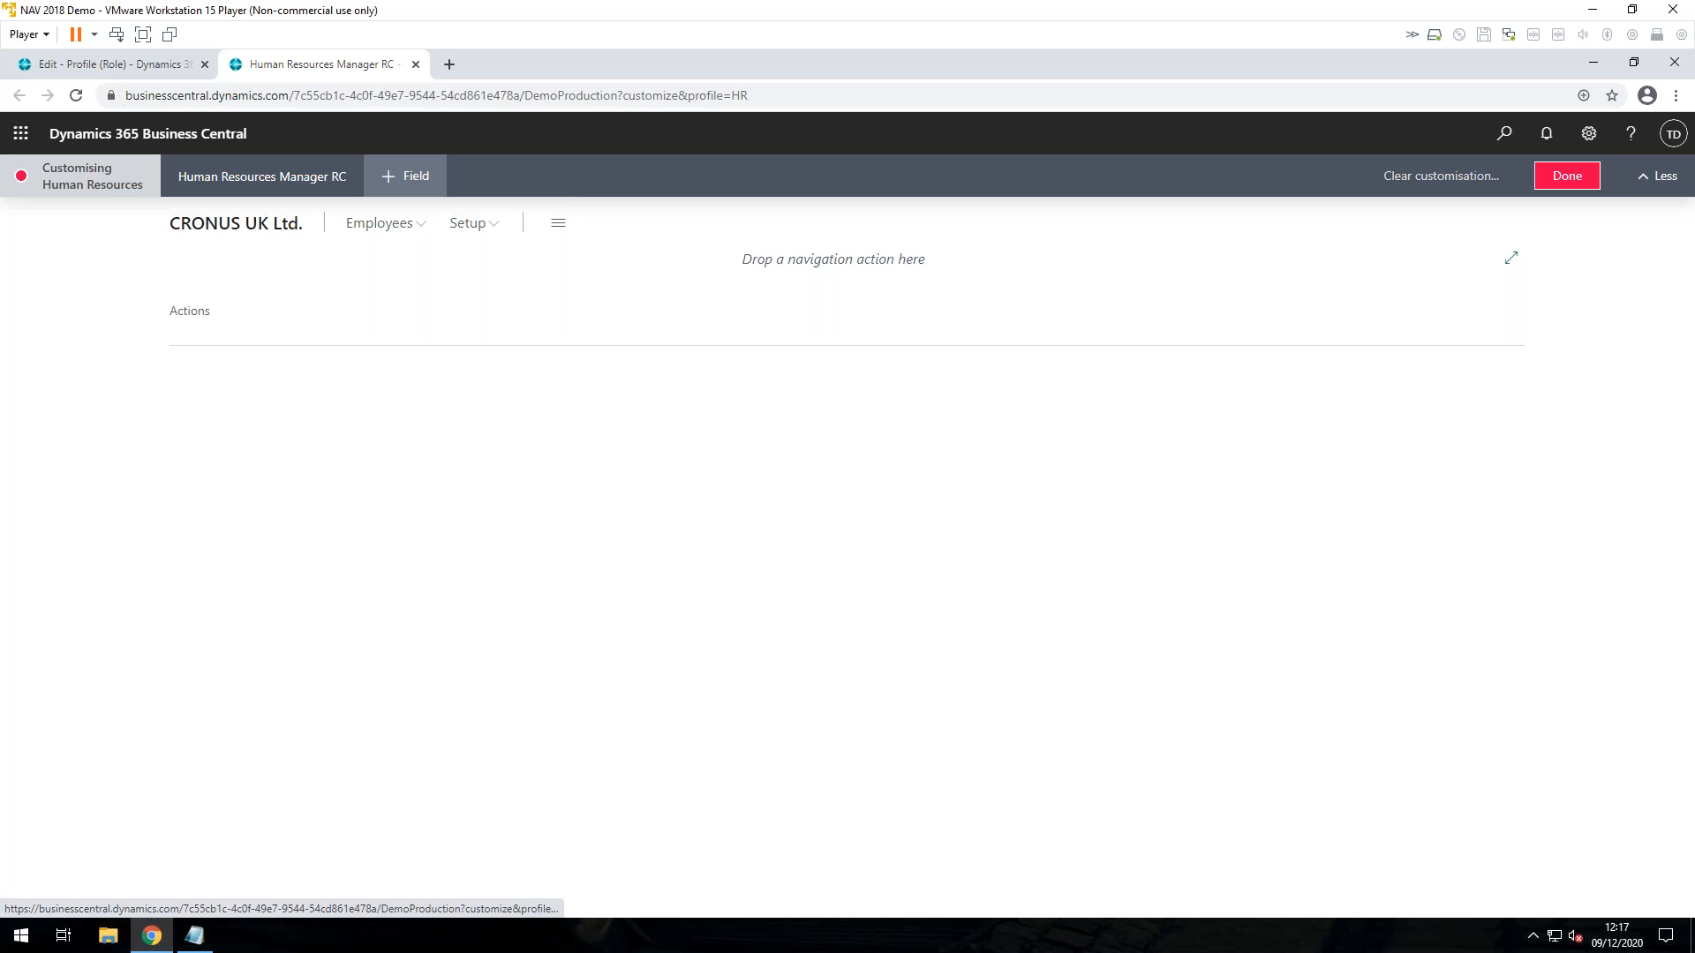
{"action": "left_click", "coordinate": [415, 225]}
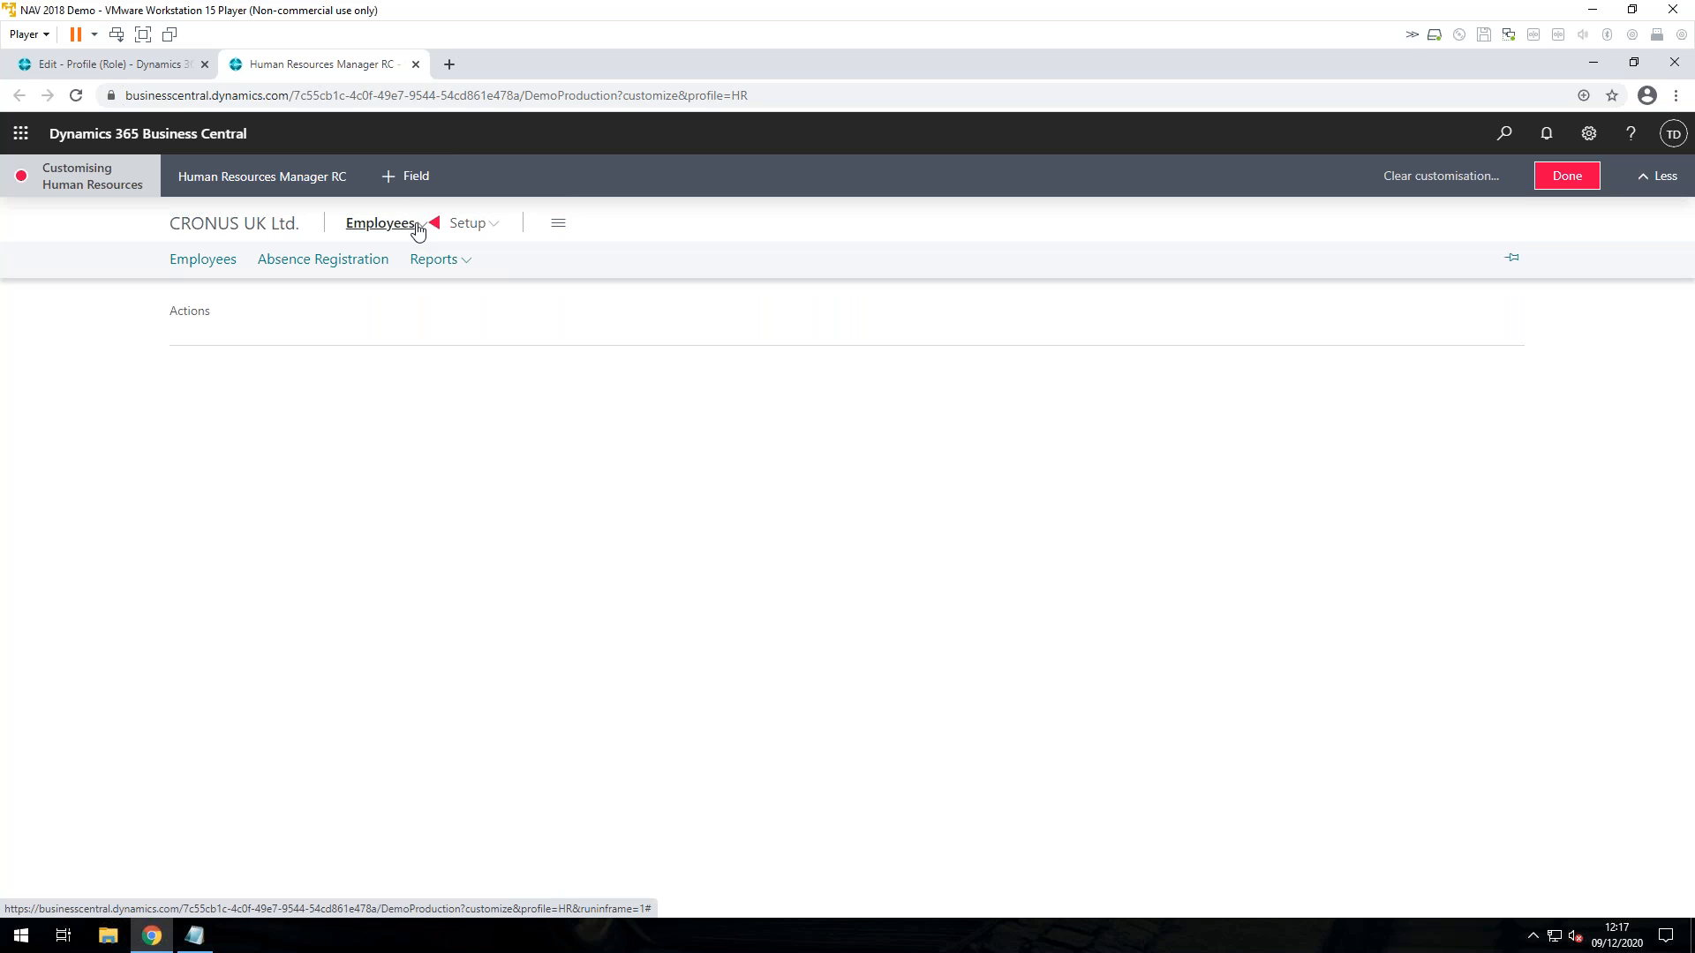
{"action": "left_click", "coordinate": [227, 261]}
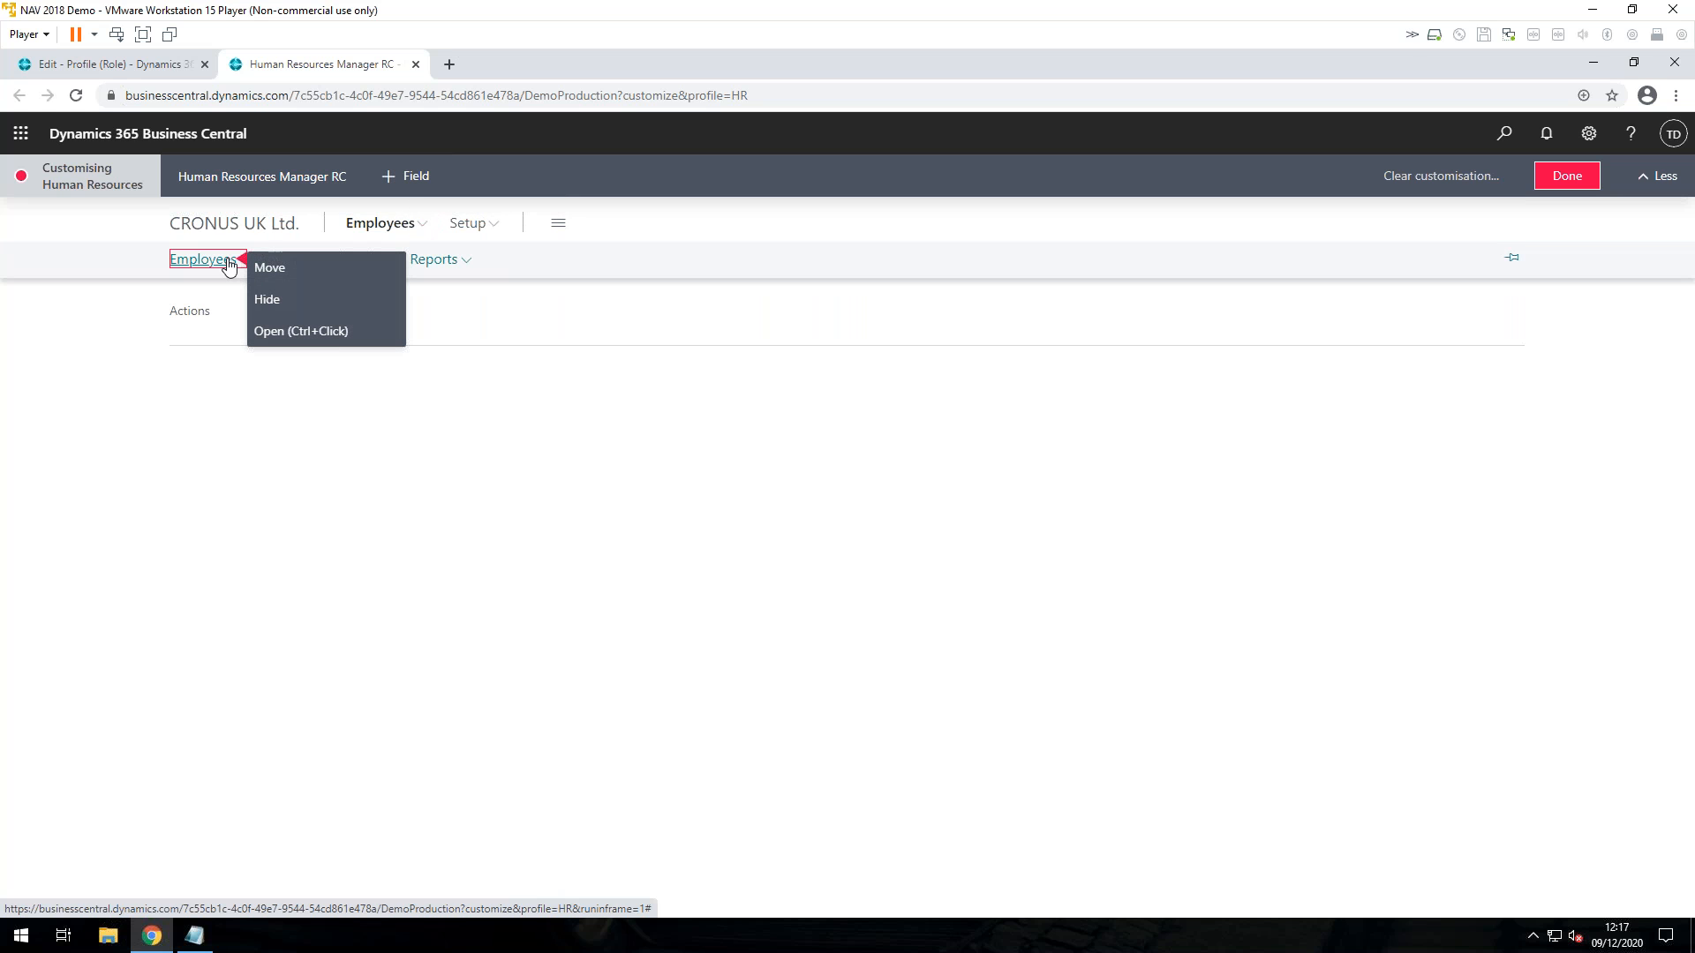
{"action": "left_click", "coordinate": [282, 338]}
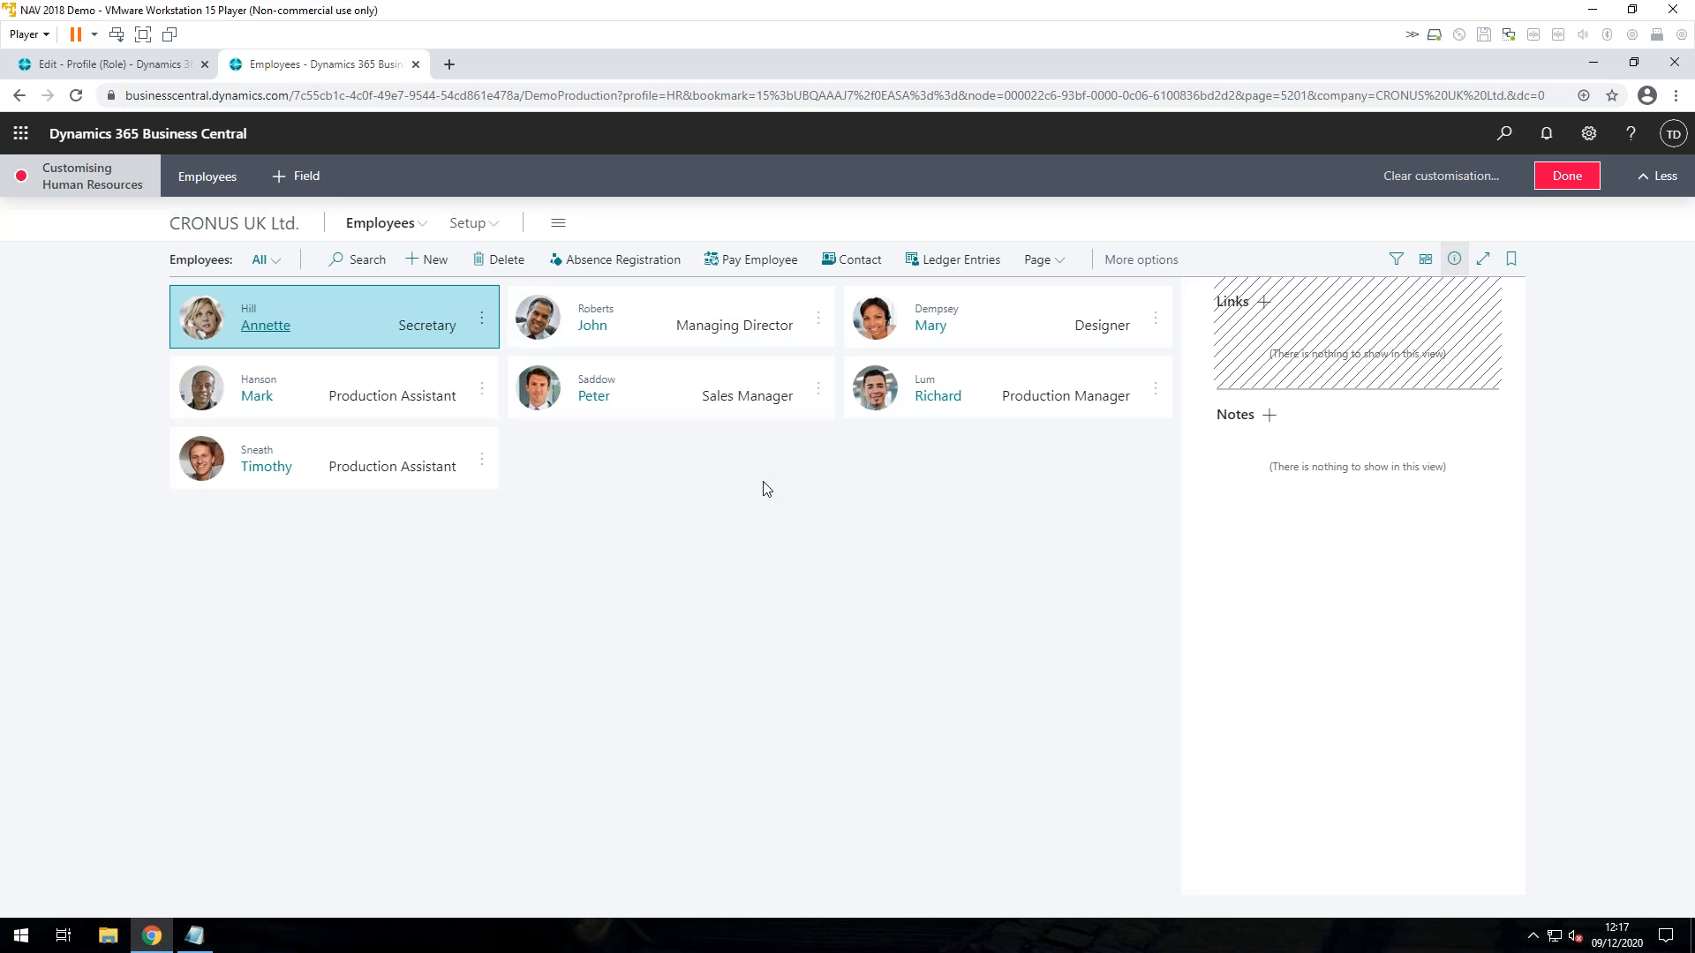
Switch the Employees page to the List layout, finish the Human Resources customisation and return to the home page.
{"action": "left_click", "coordinate": [1426, 262]}
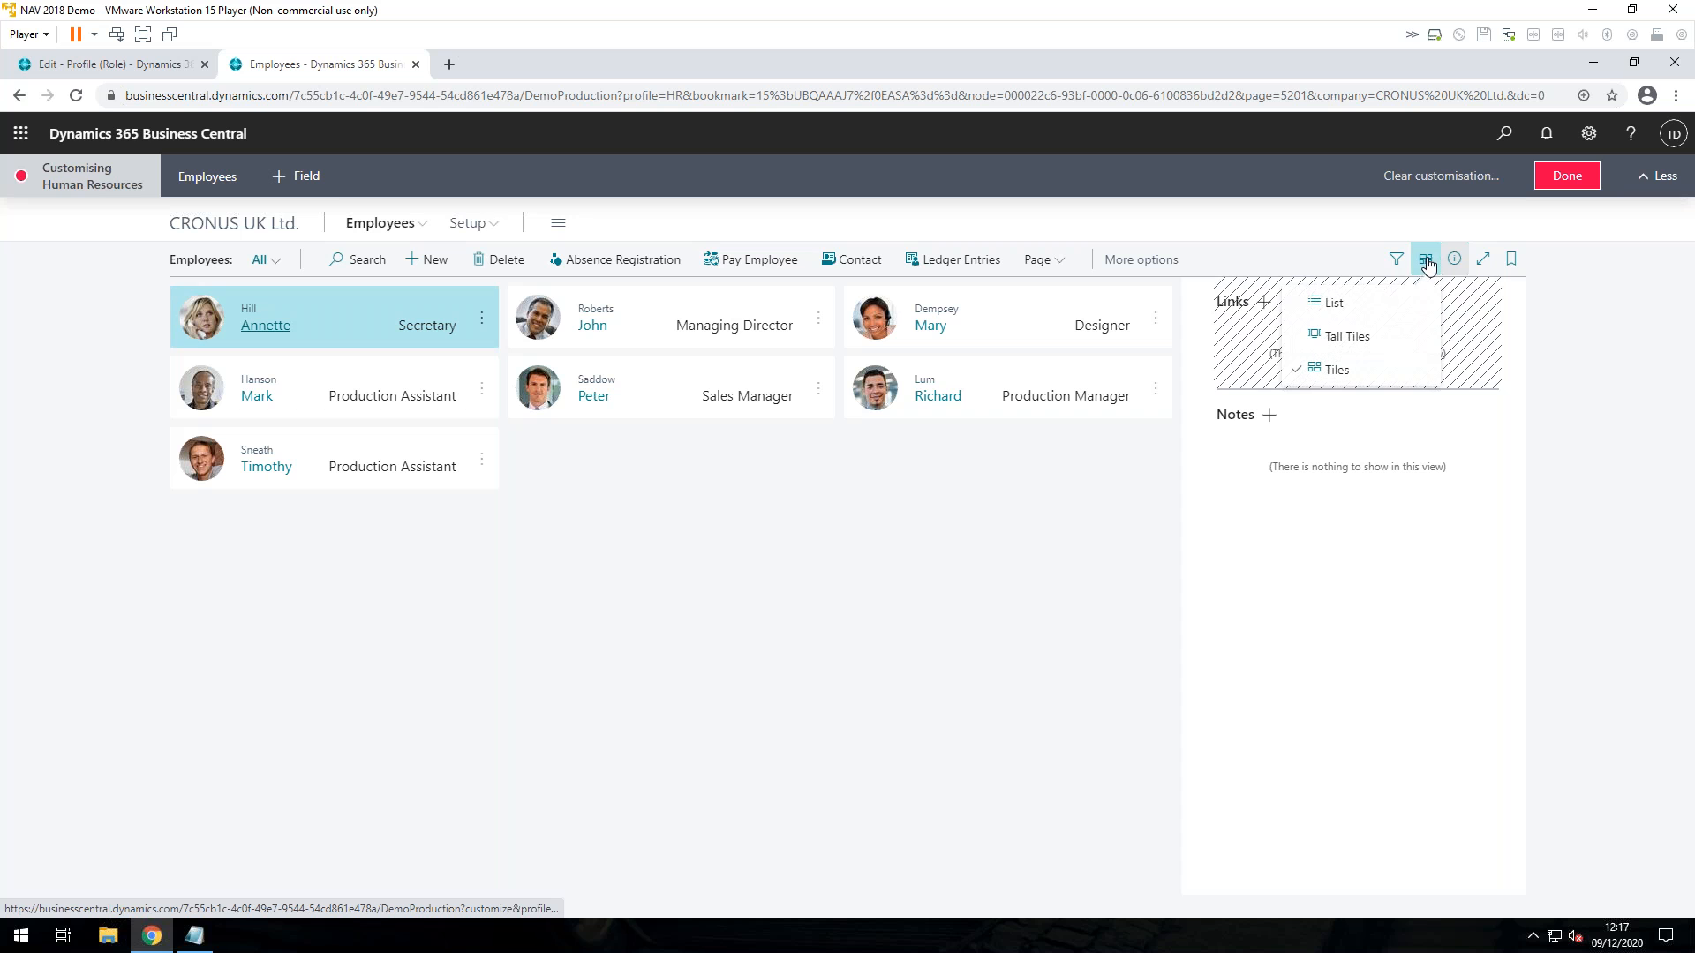
{"action": "left_click", "coordinate": [1330, 318]}
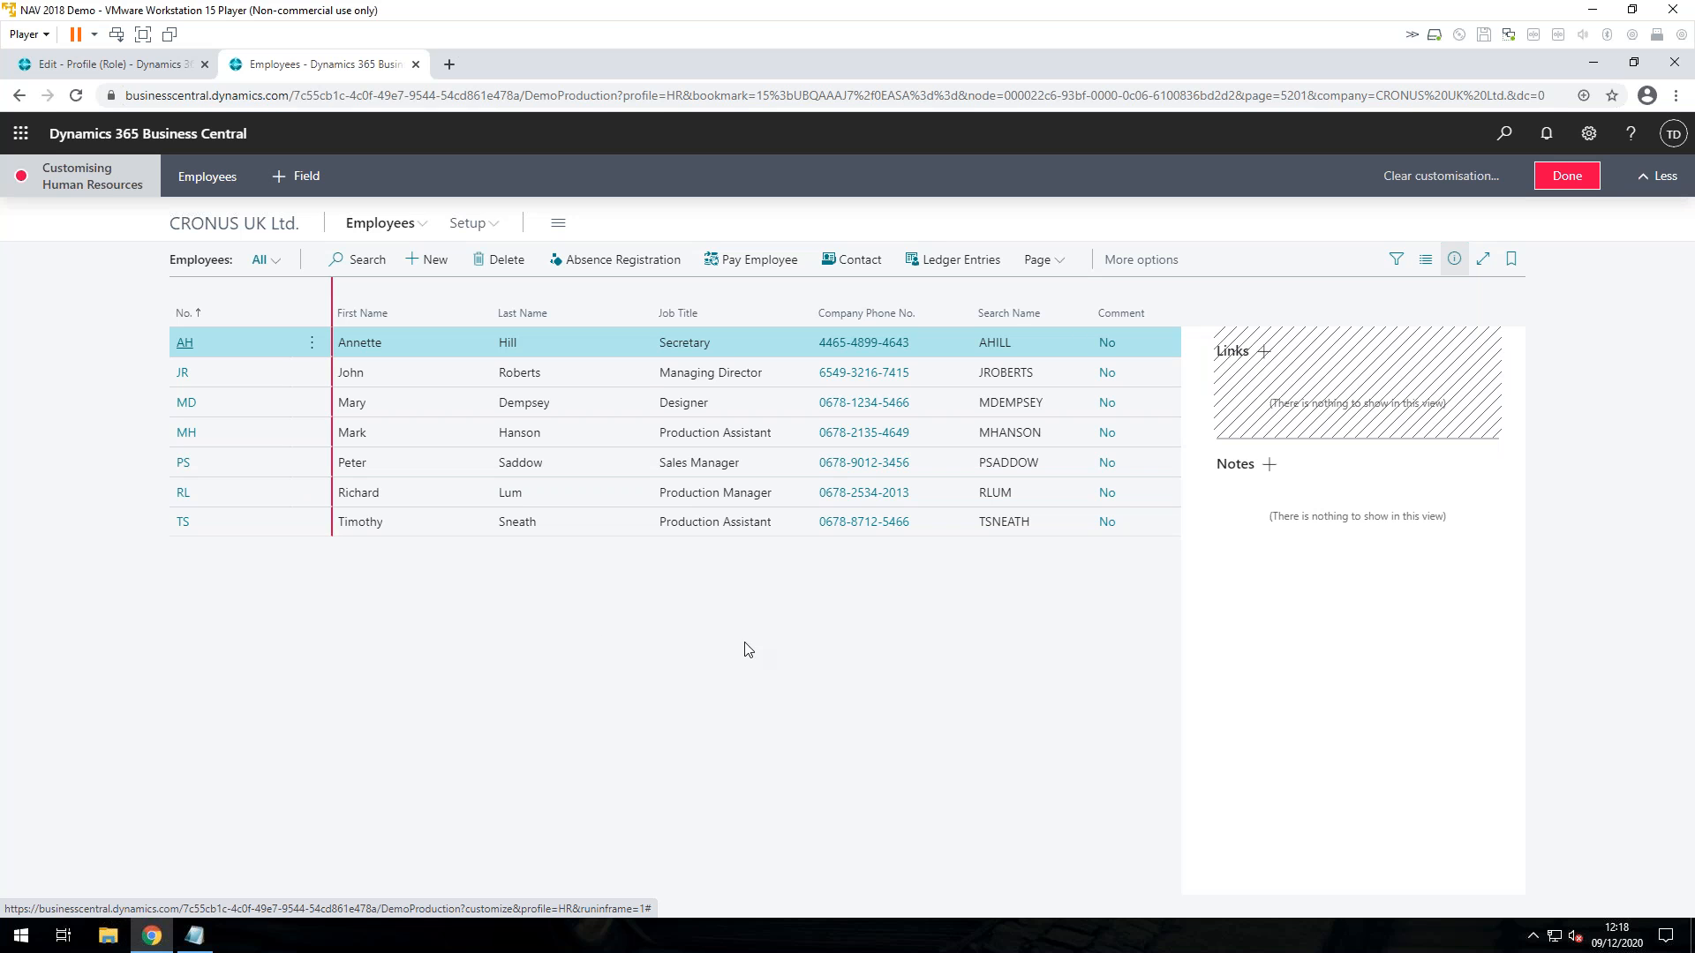
{"action": "left_click", "coordinate": [1568, 177]}
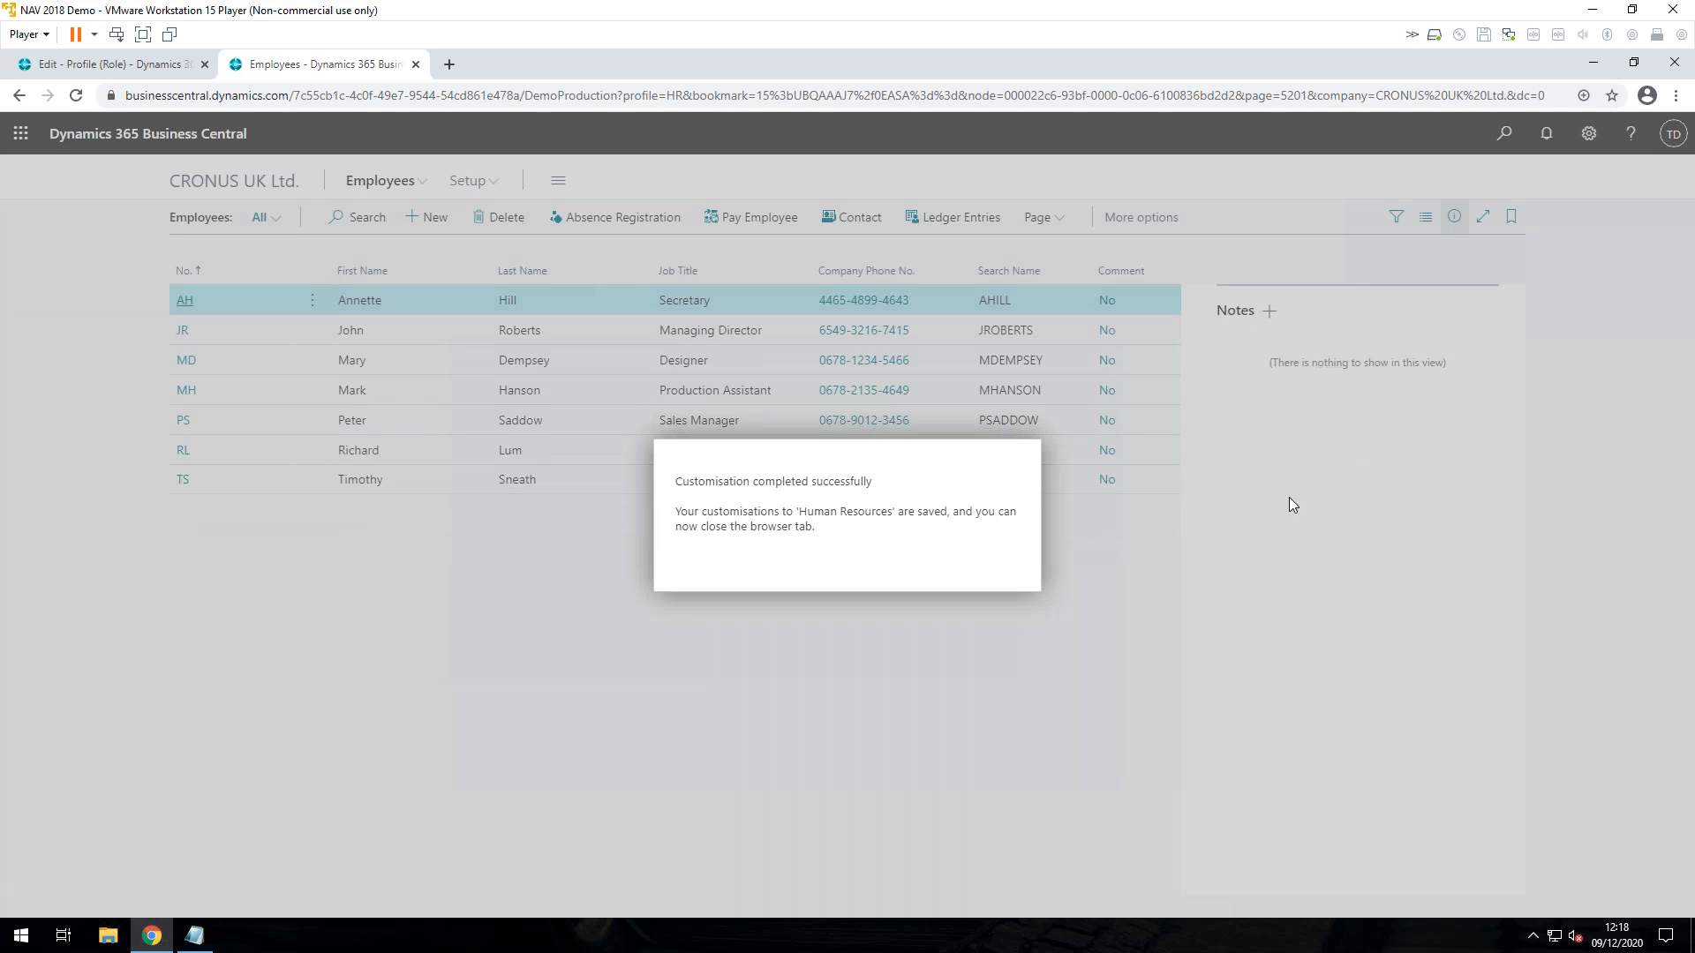
{"action": "left_click", "coordinate": [415, 64]}
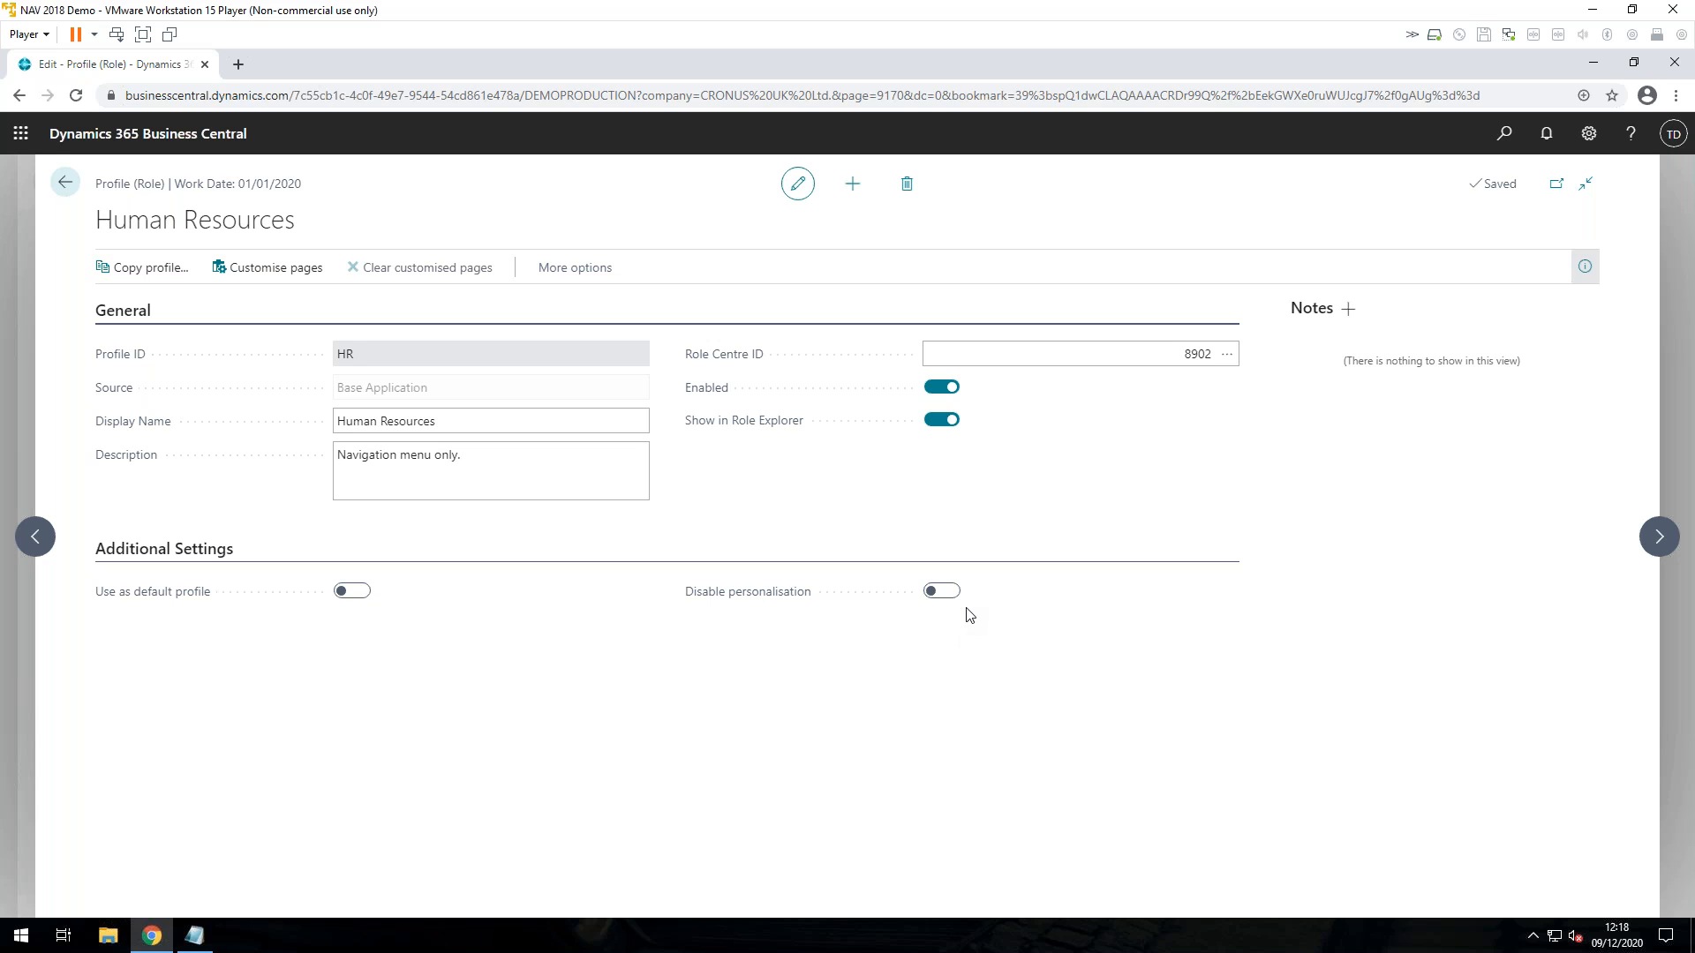
{"action": "left_click", "coordinate": [64, 183]}
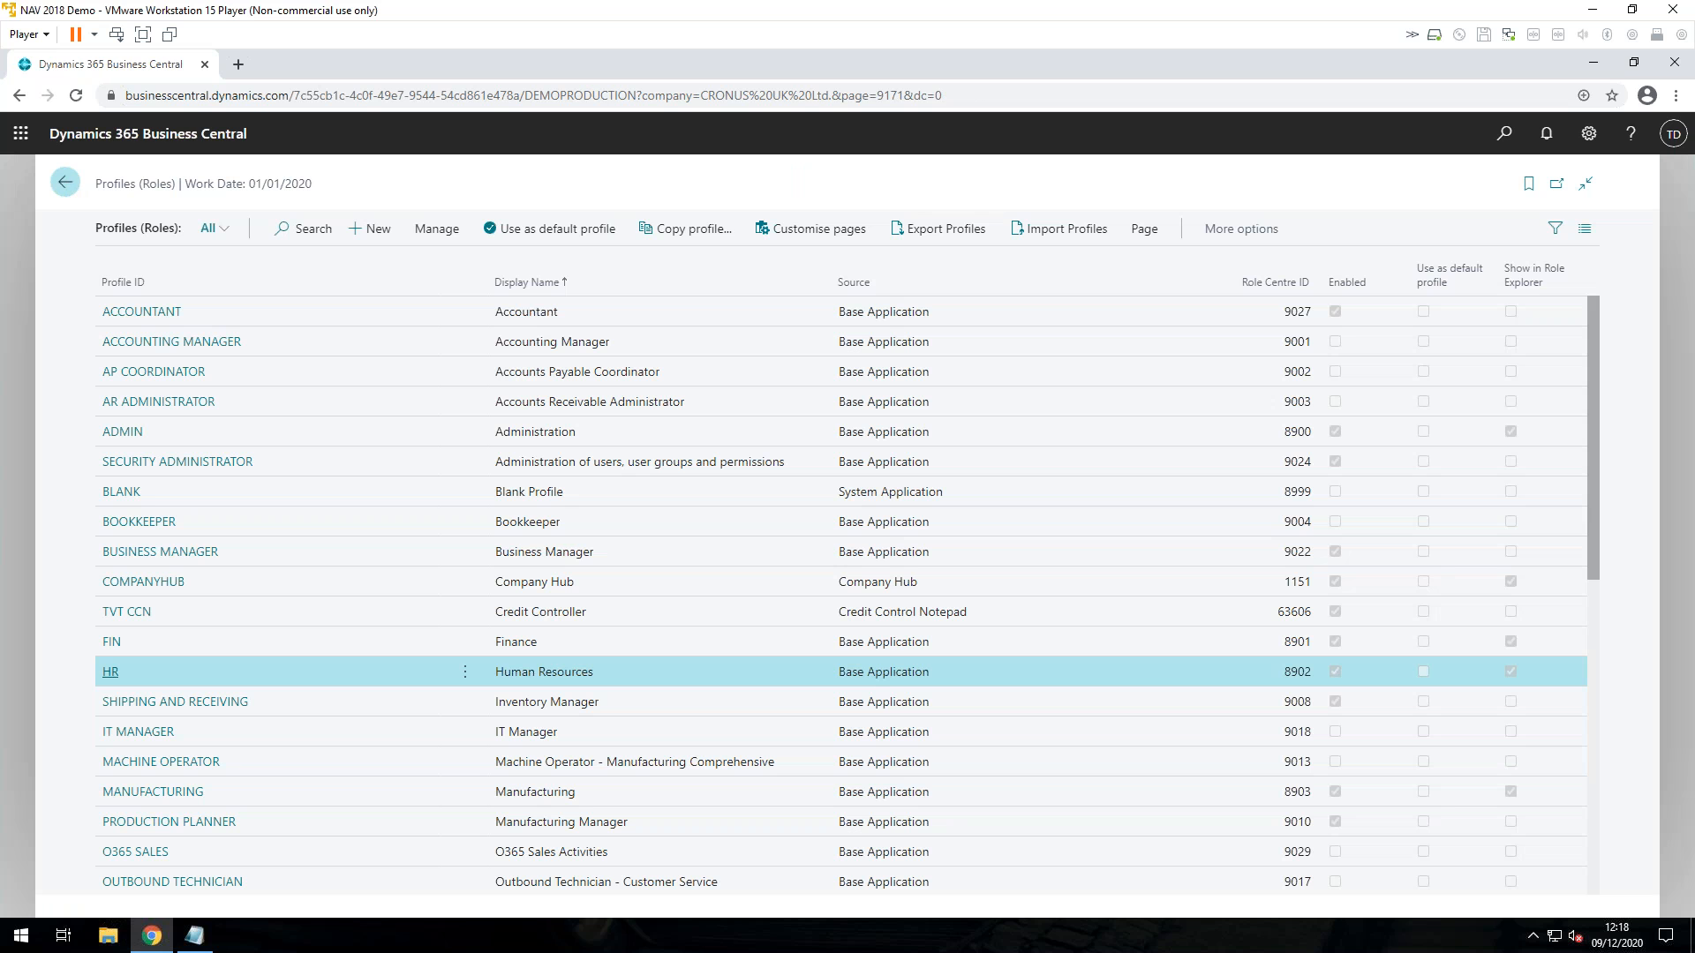
{"action": "left_click", "coordinate": [64, 183]}
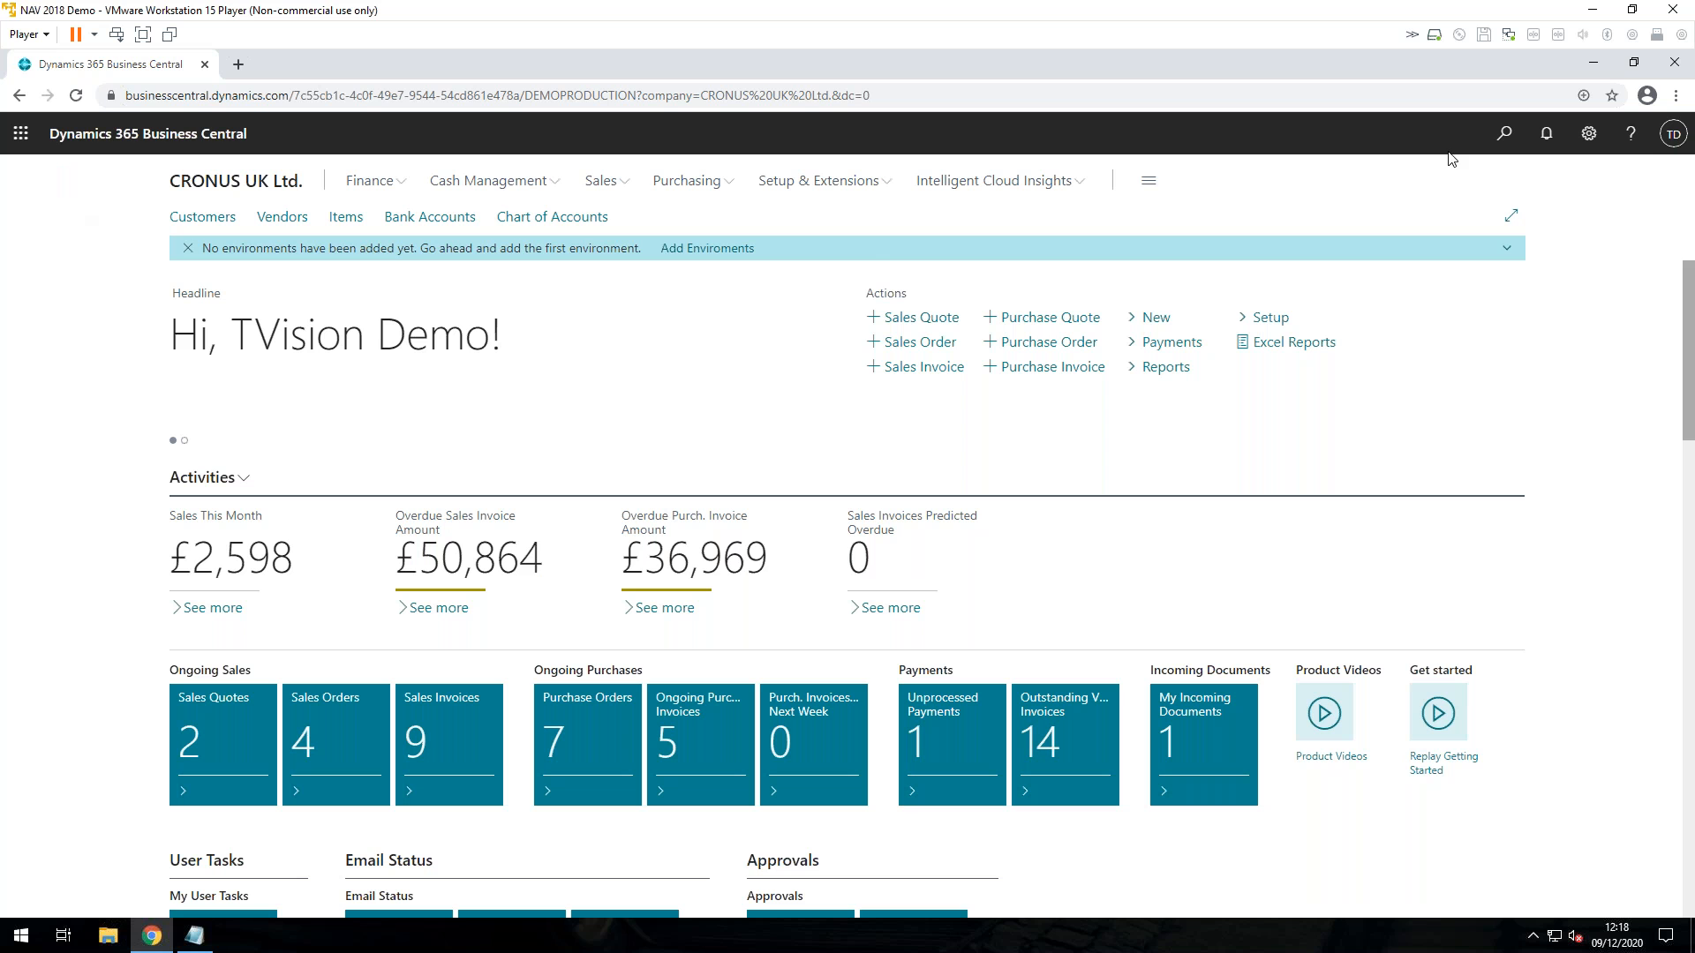
In User Personalisations, set the fourth listed user's Profile ID to SHIPPING AND RECEIVING (Inventory Manager).
{"action": "left_click", "coordinate": [1504, 134]}
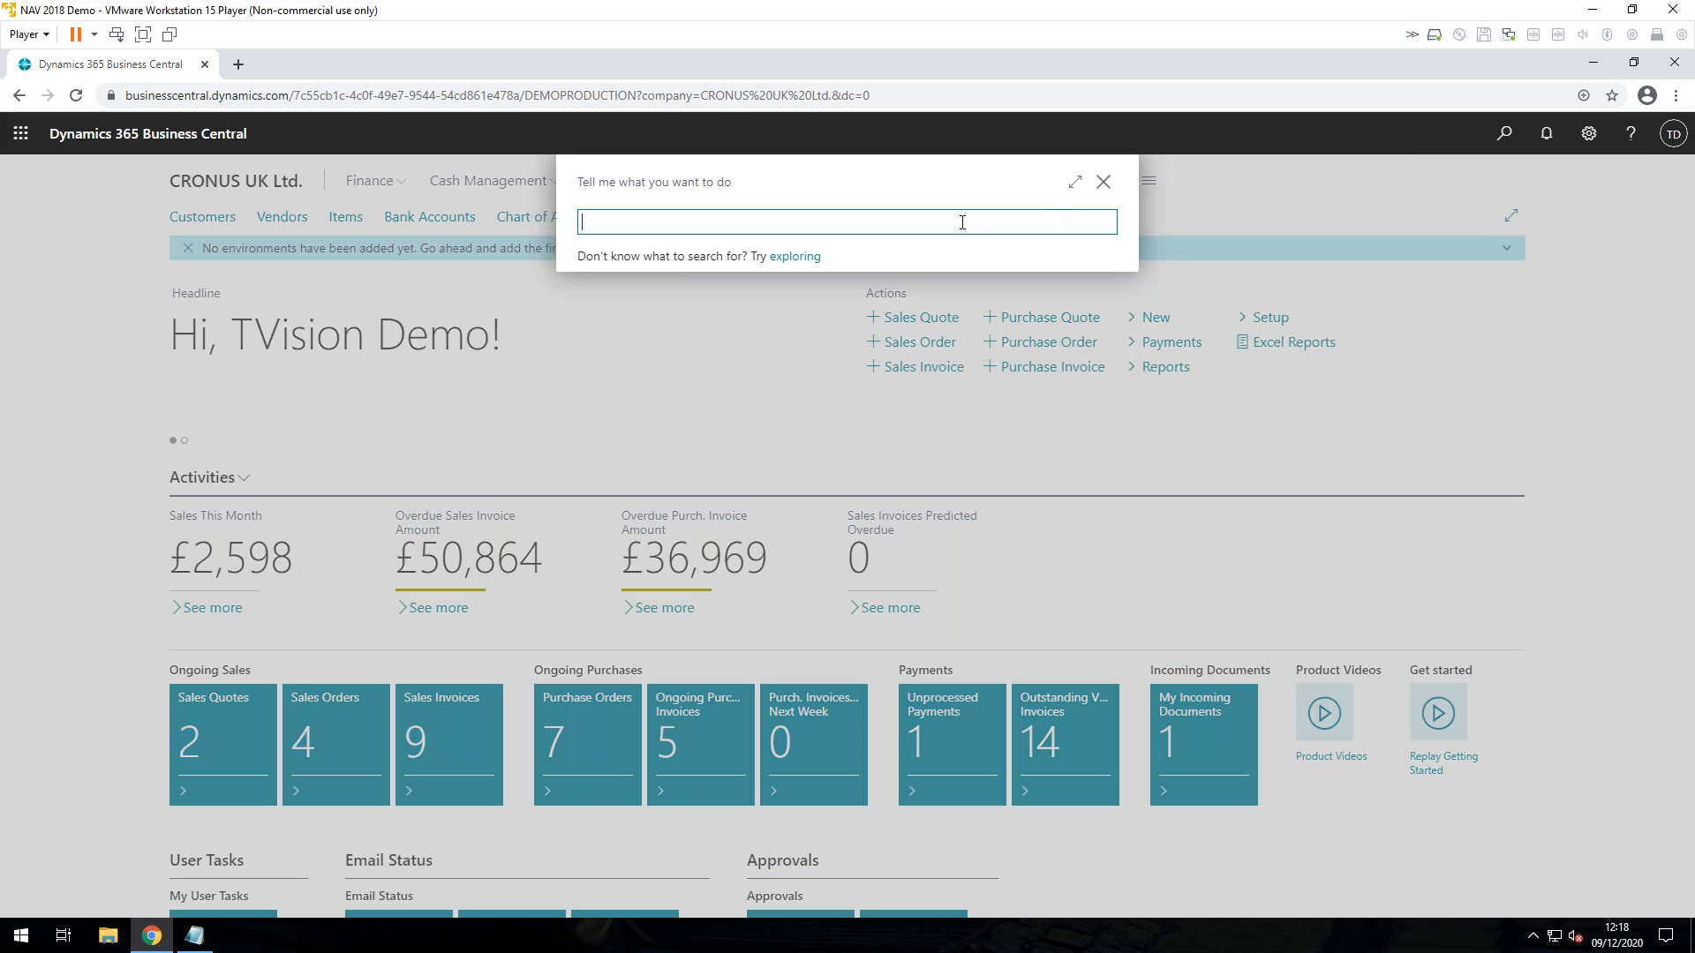
{"action": "type", "text": "user pers"}
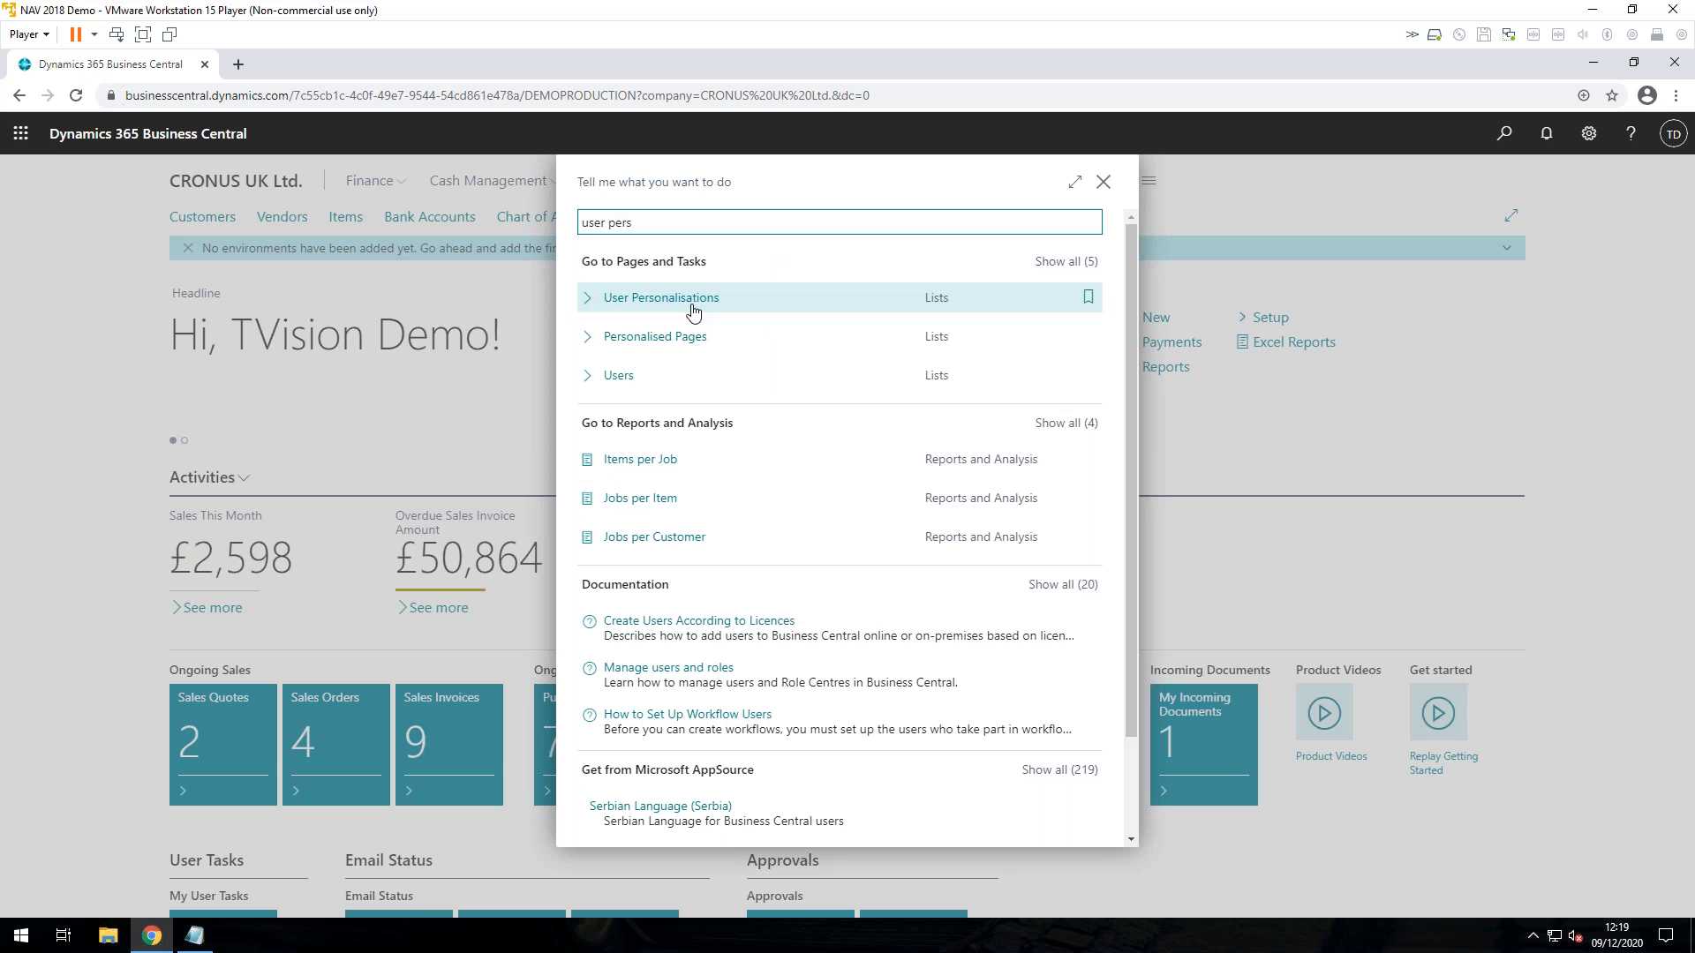
{"action": "left_click", "coordinate": [689, 310]}
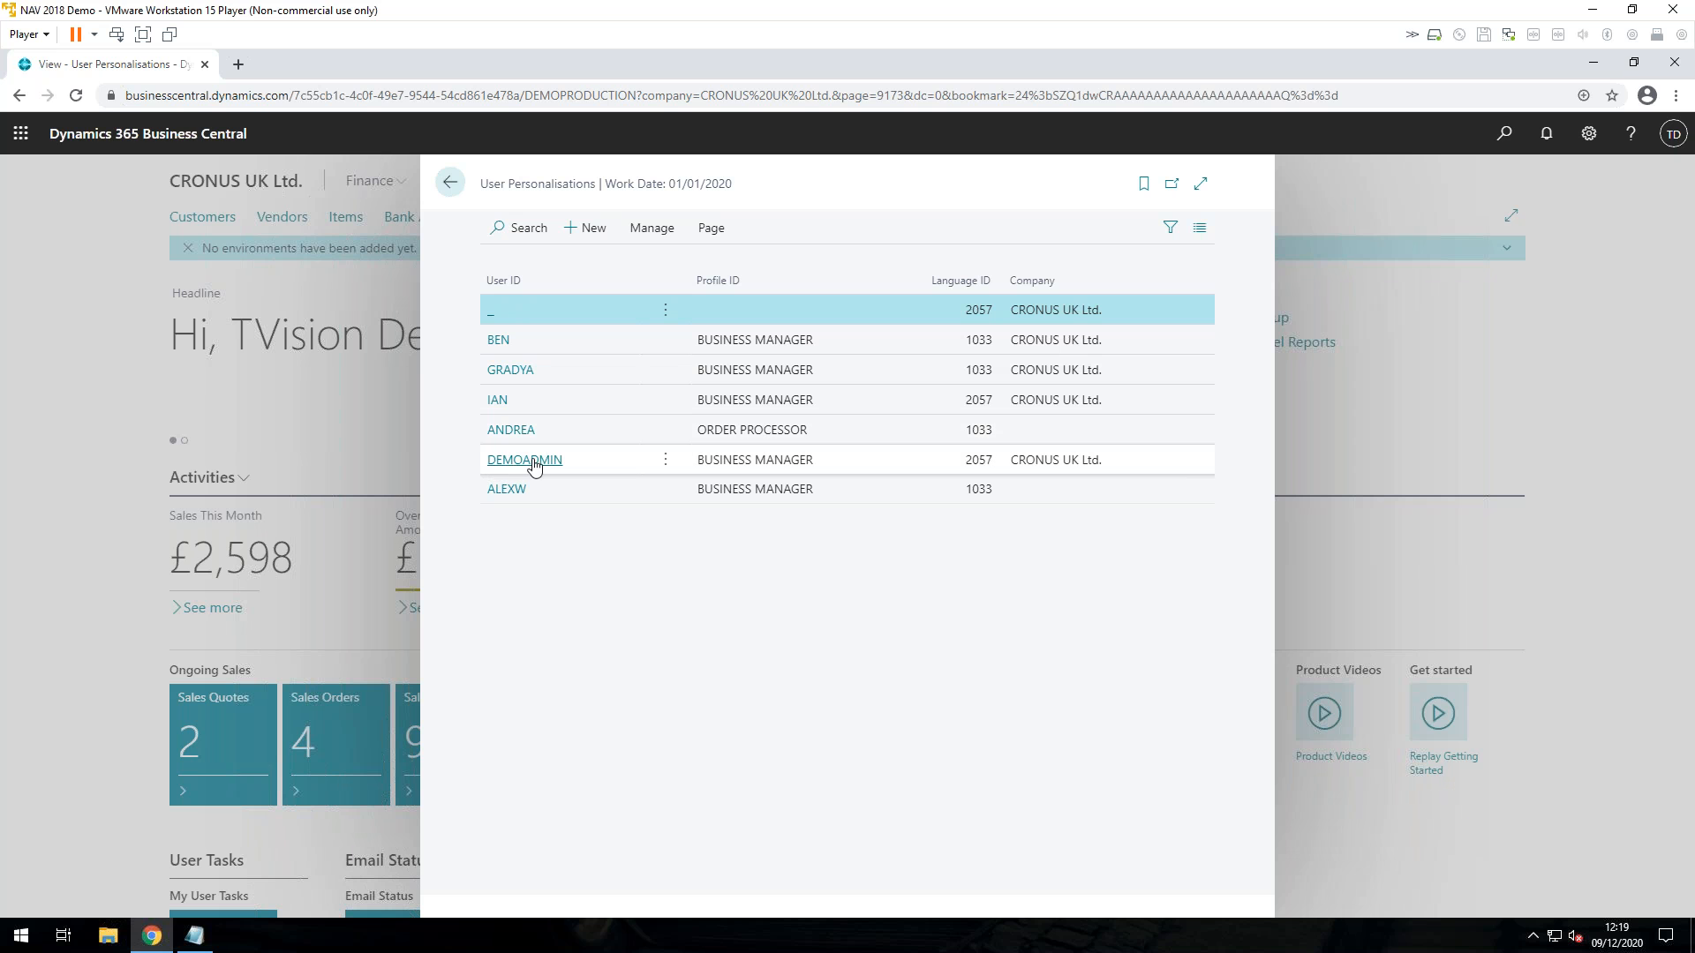
{"action": "left_click", "coordinate": [496, 401]}
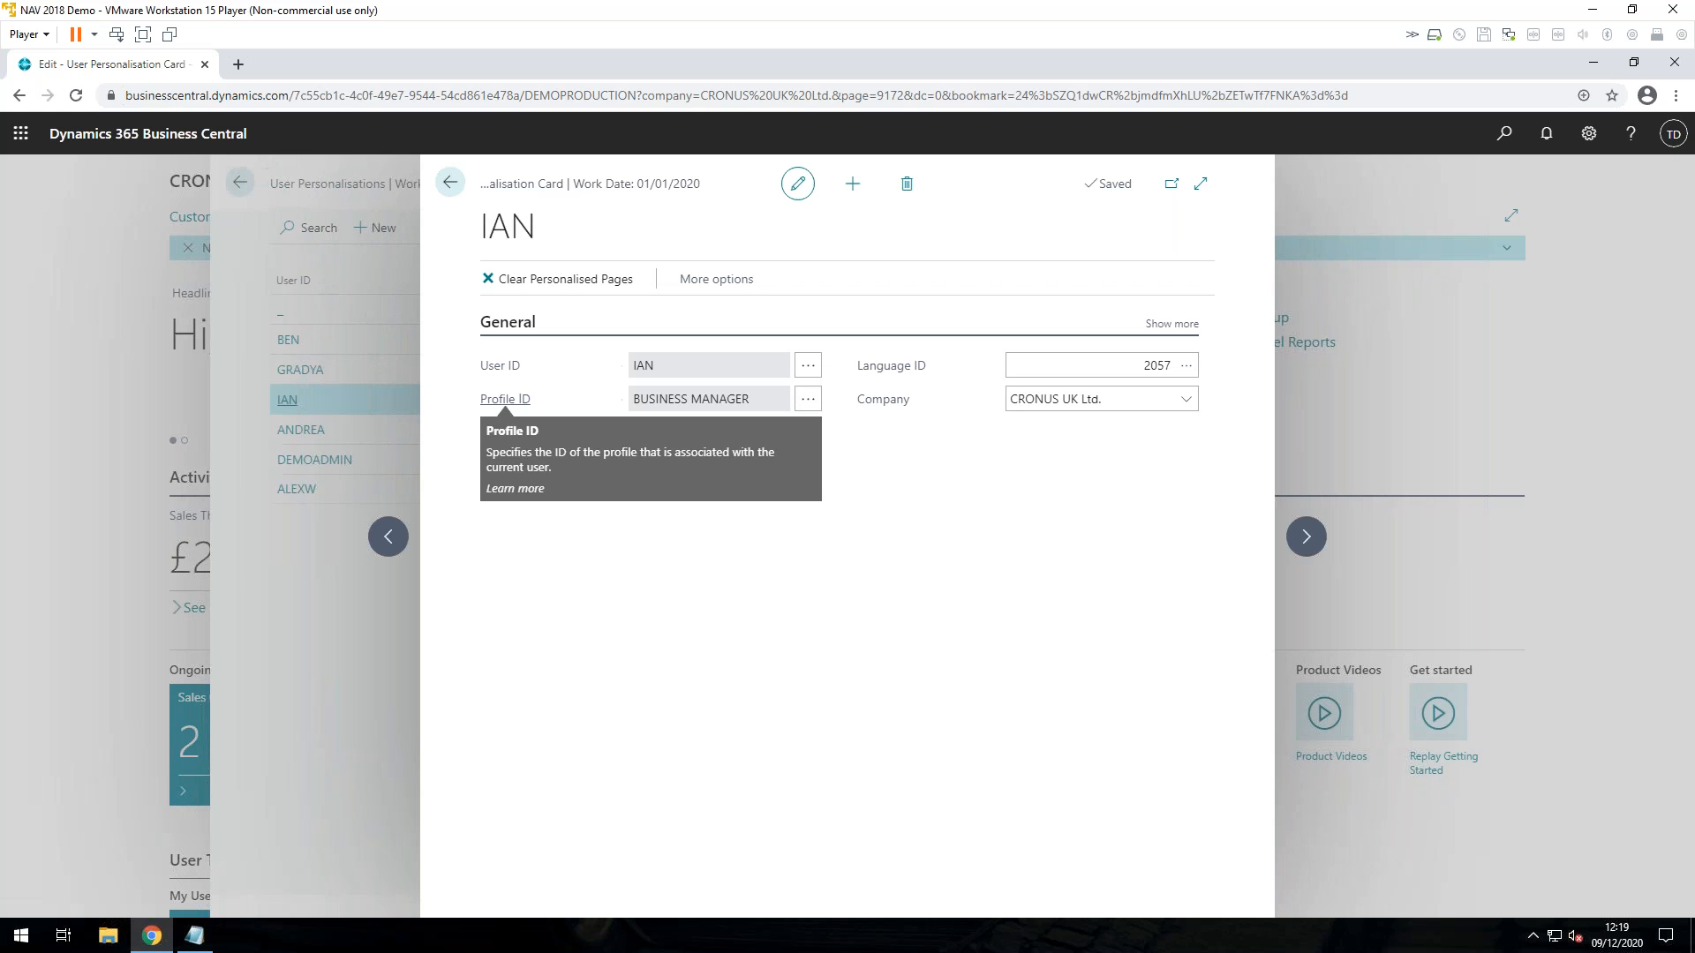
{"action": "left_click", "coordinate": [810, 402]}
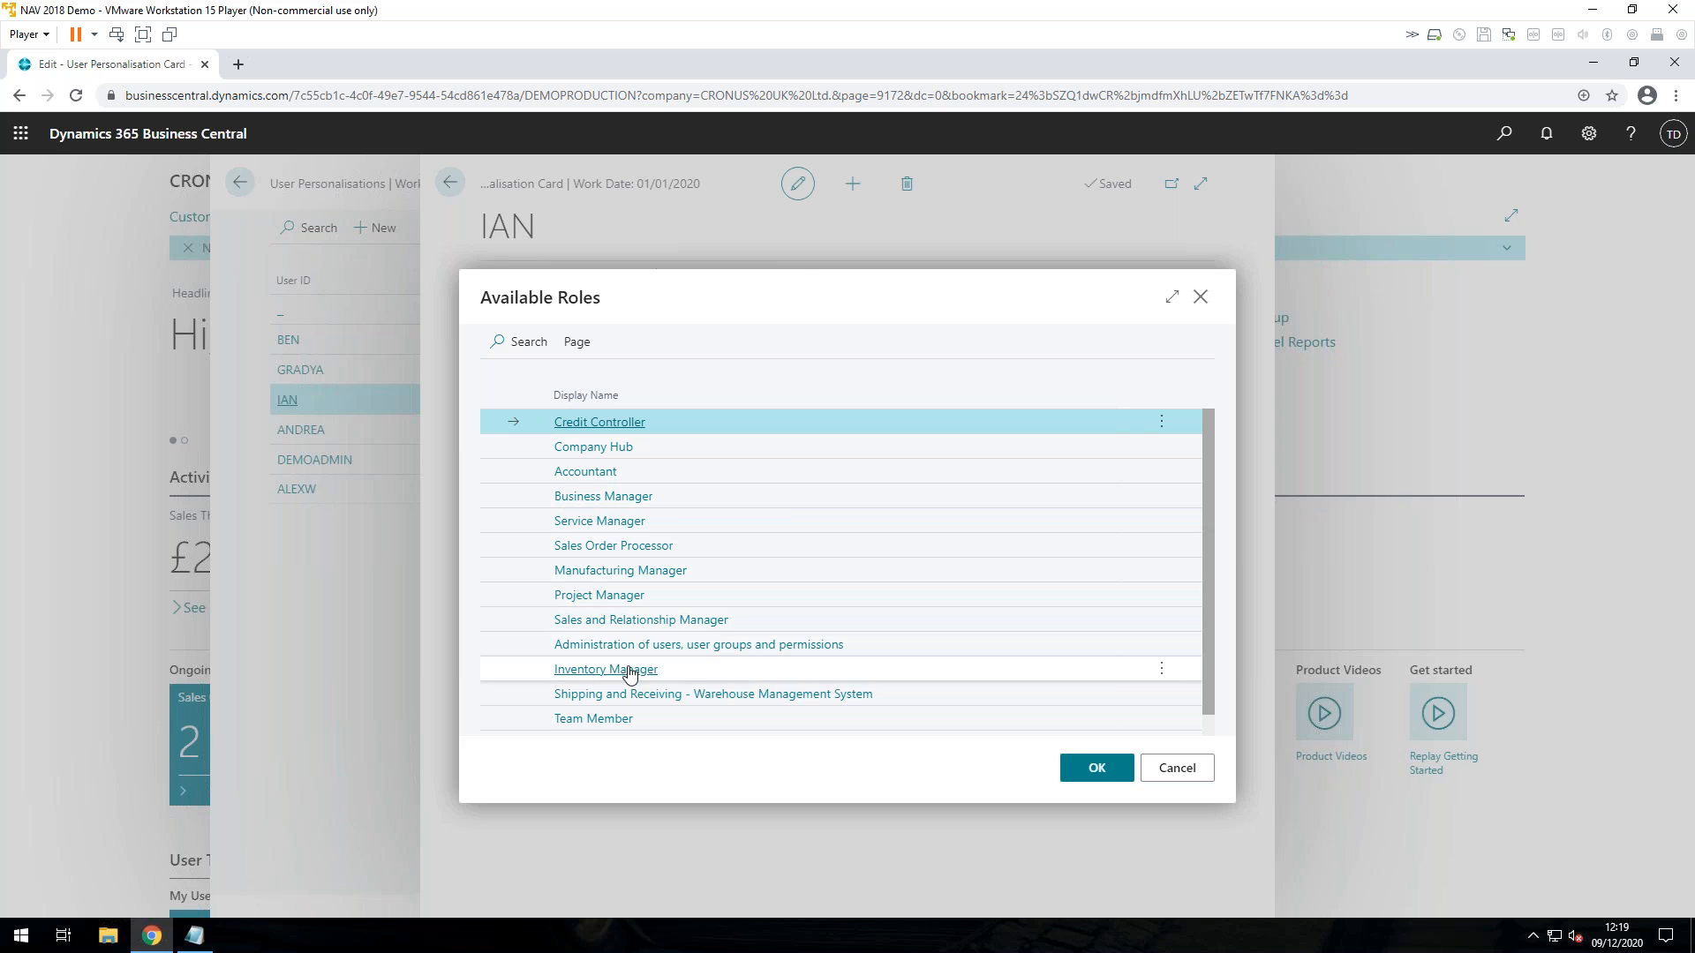
{"action": "left_click", "coordinate": [649, 694]}
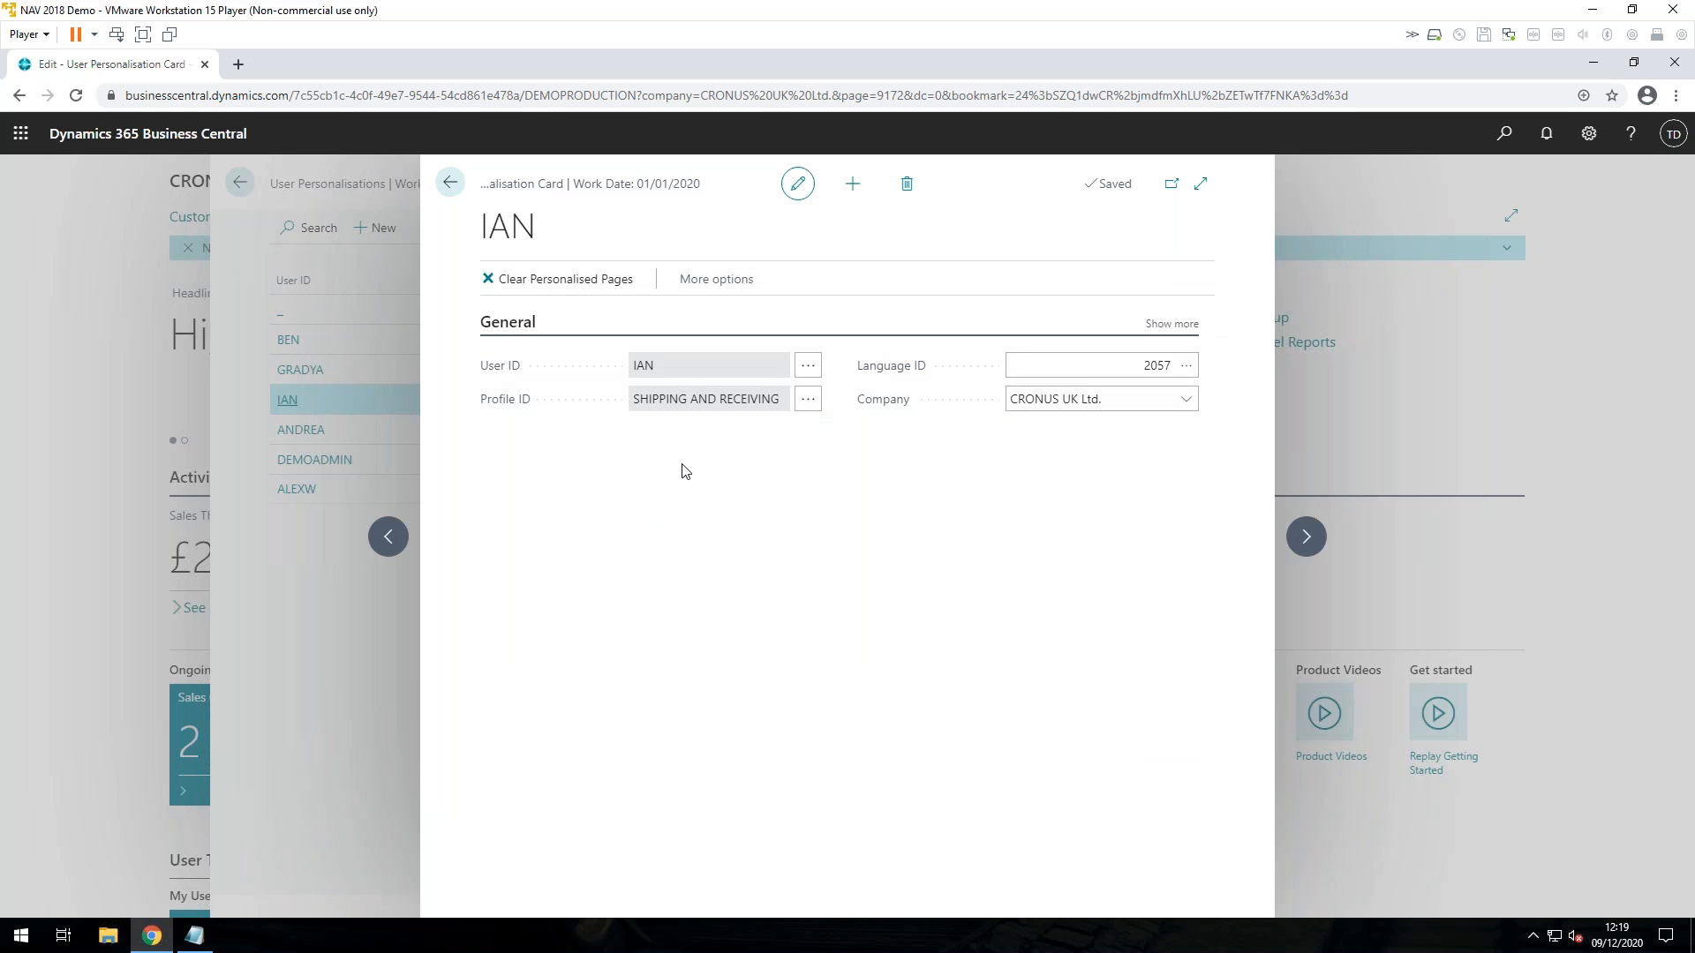
Check the available languages for this user without choosing one, and return to the home page.
{"action": "left_click", "coordinate": [1133, 356]}
{"action": "left_click", "coordinate": [1186, 365]}
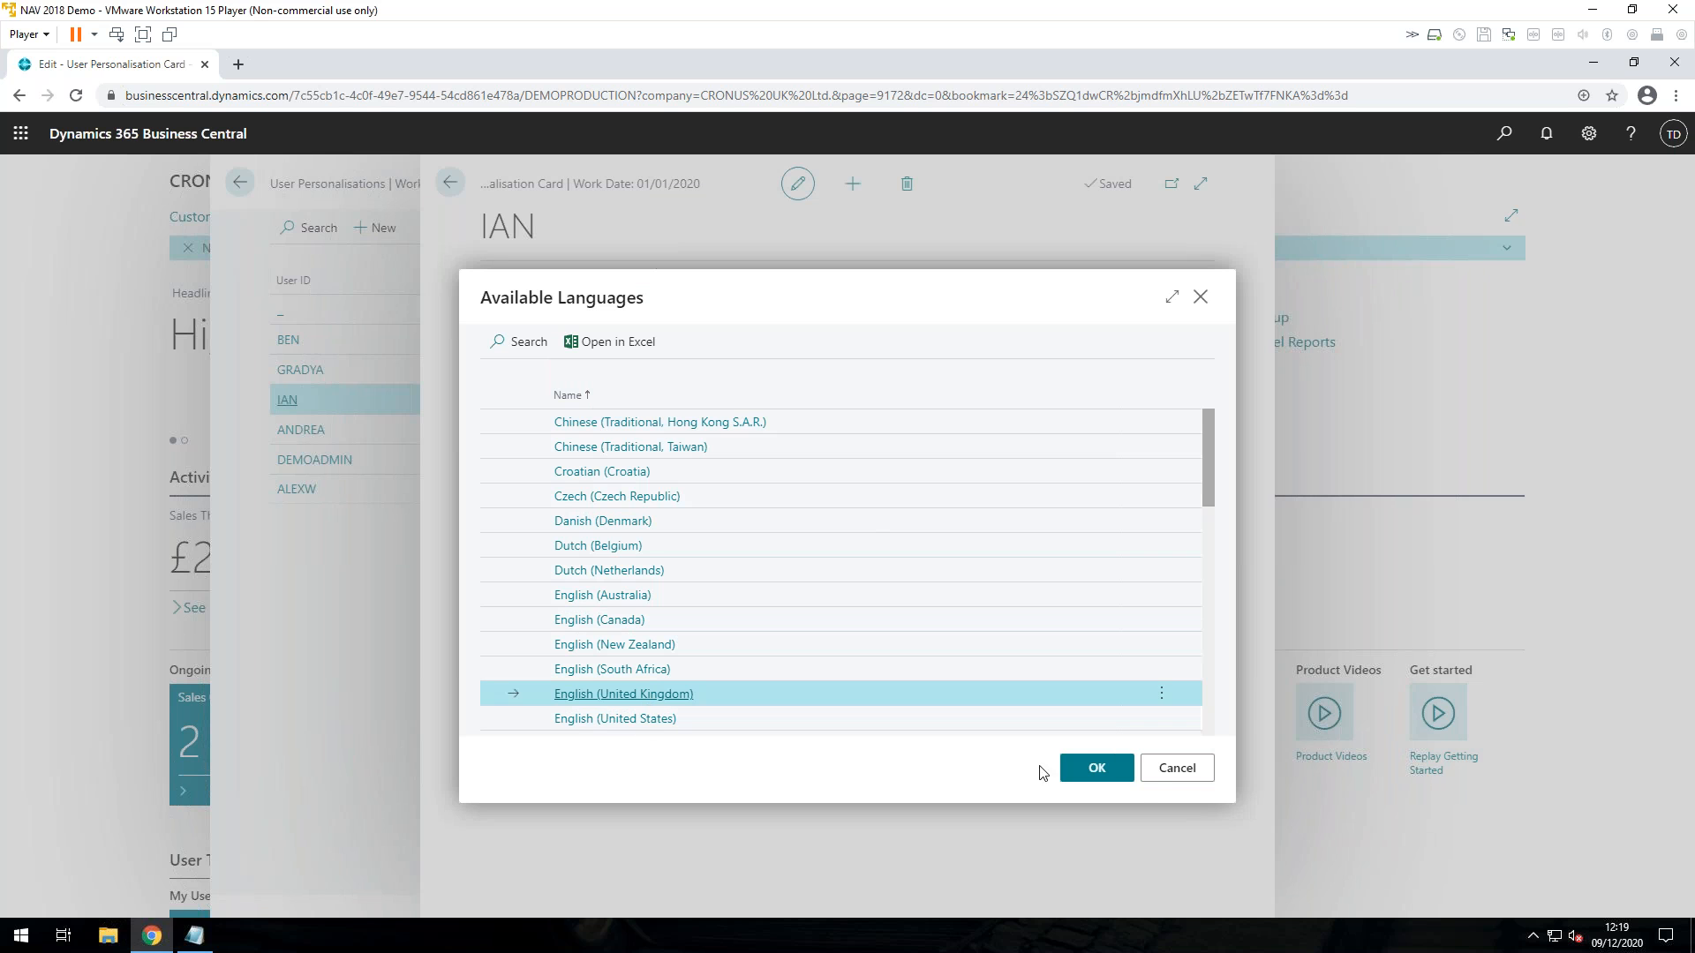
{"action": "left_click", "coordinate": [1160, 771]}
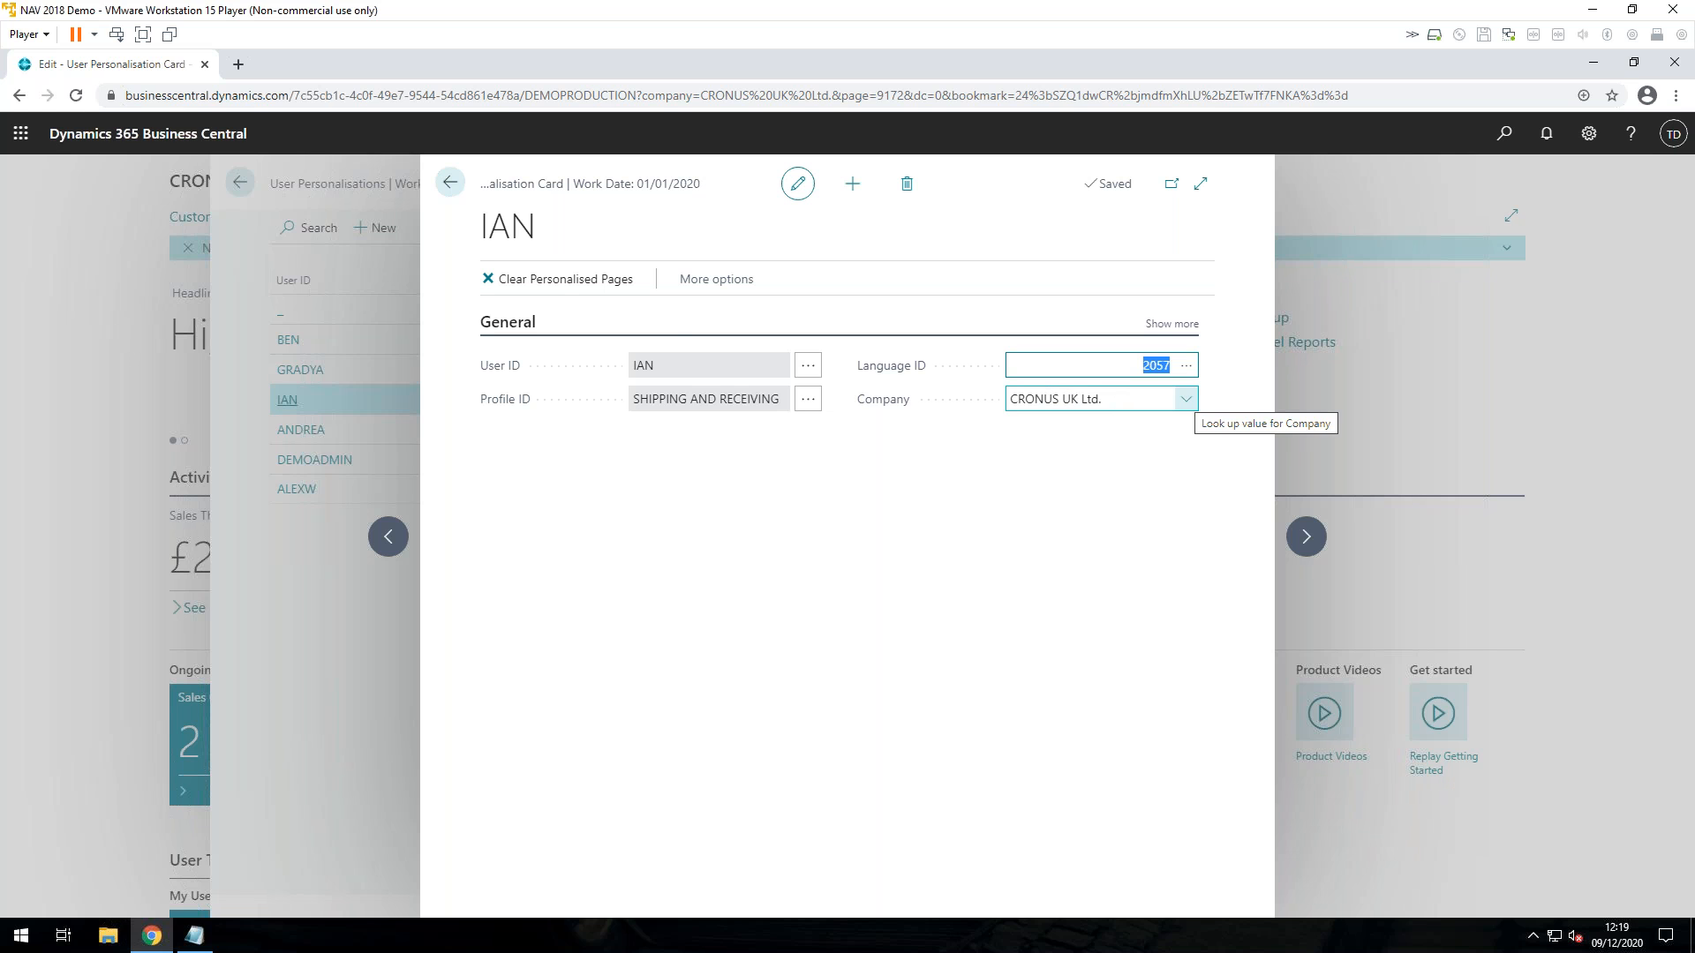
{"action": "left_click", "coordinate": [450, 182]}
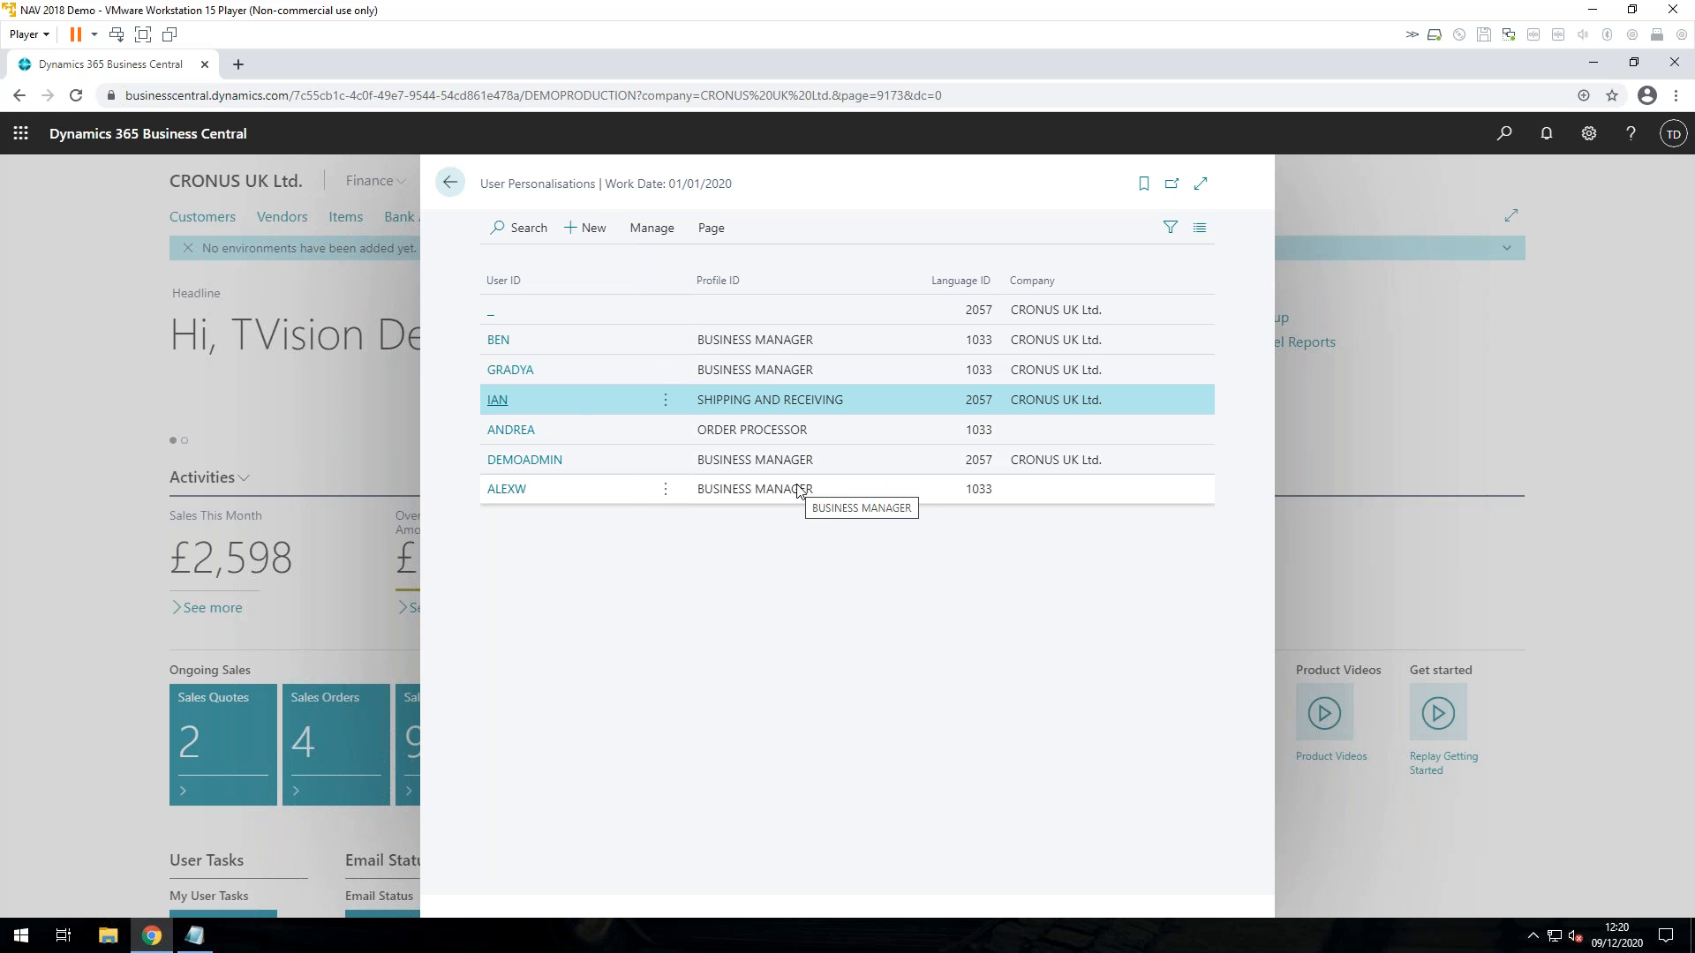
{"action": "left_click", "coordinate": [450, 183]}
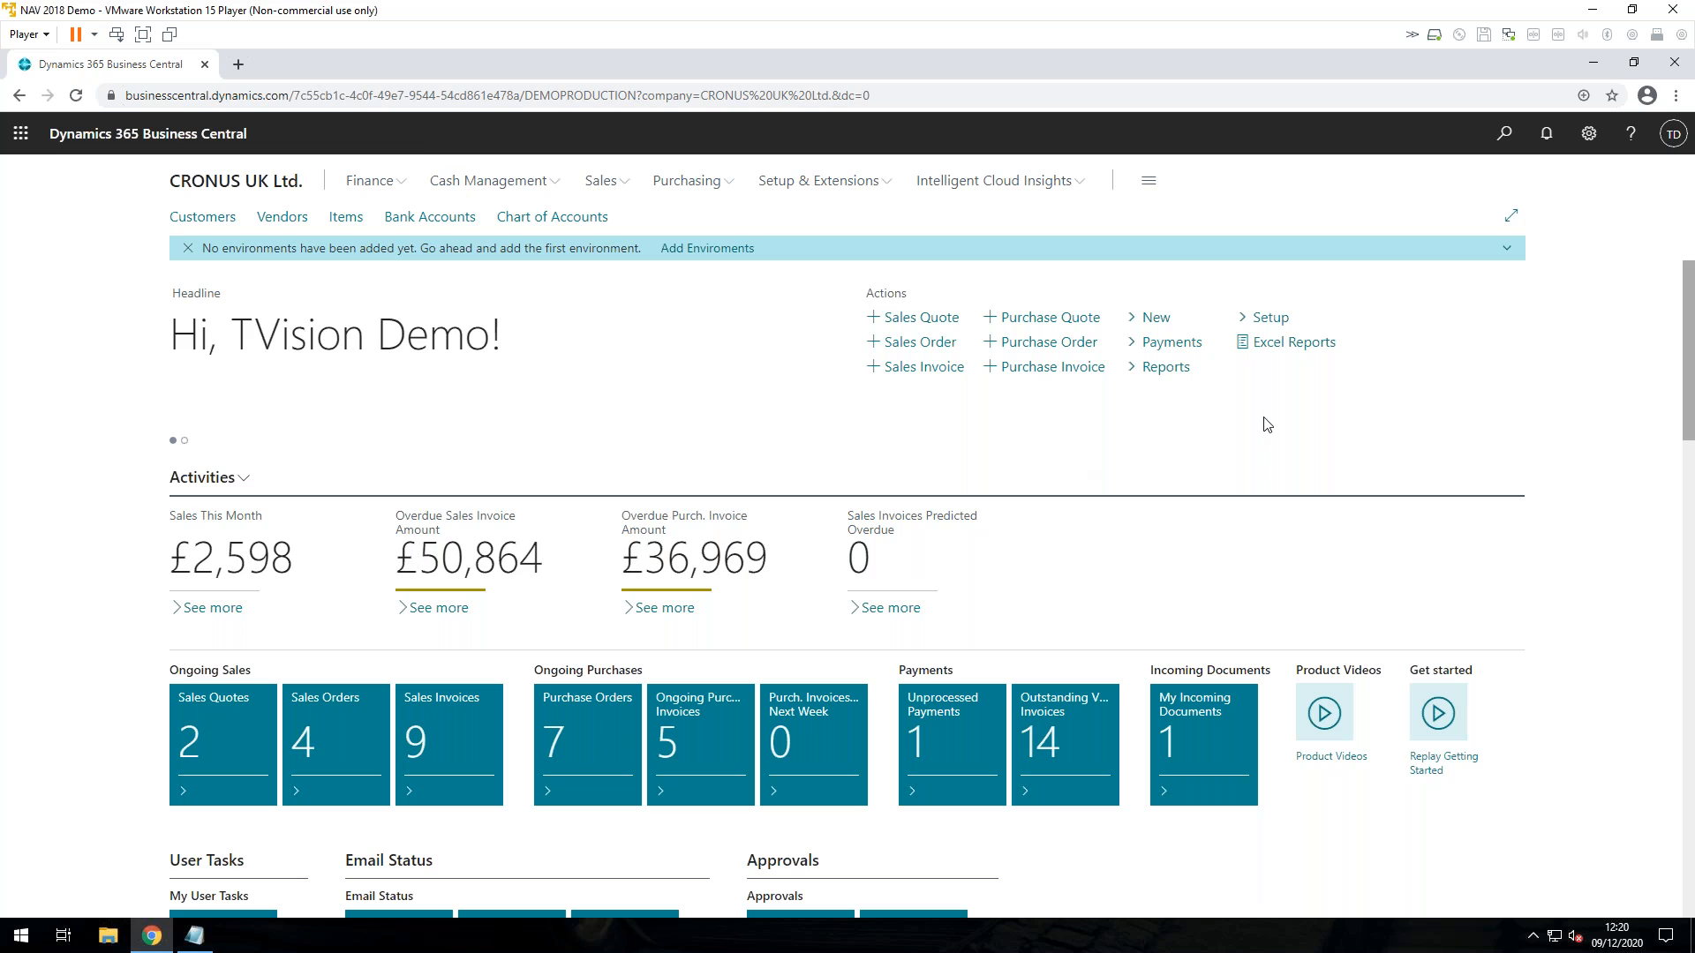
Find Personalised Pages, delete the personalisation entry for the Contacts page (5052), and return to the home page.
{"action": "left_click", "coordinate": [1505, 134]}
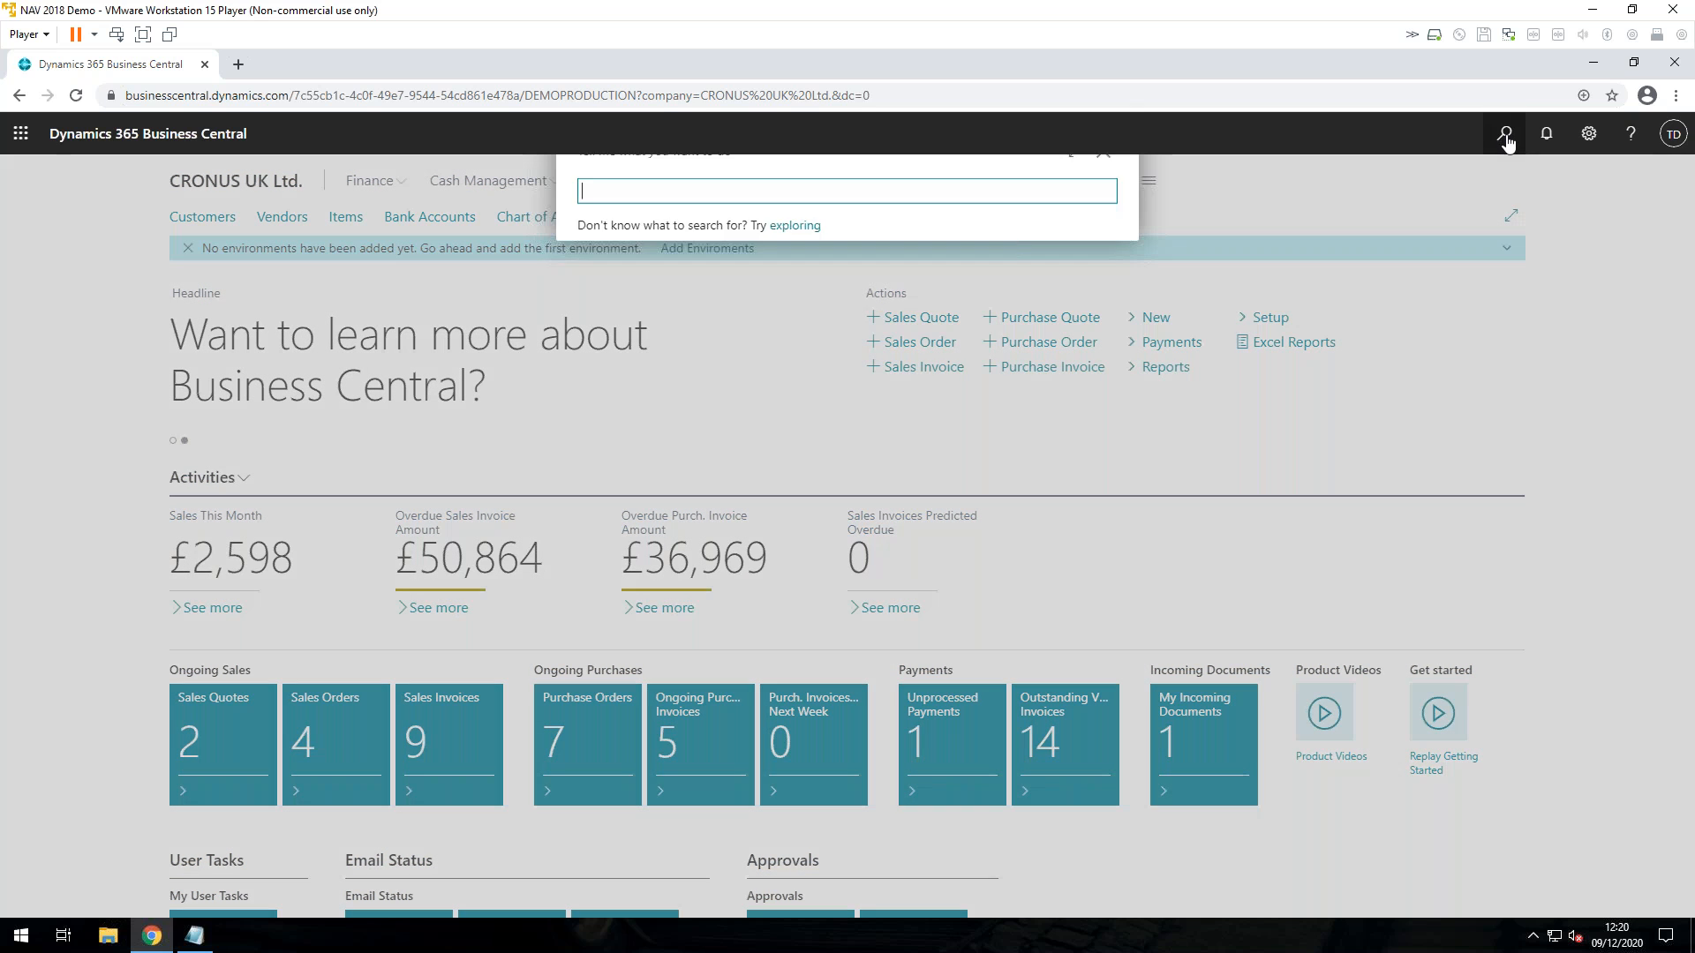
{"action": "type", "text": "user pe"}
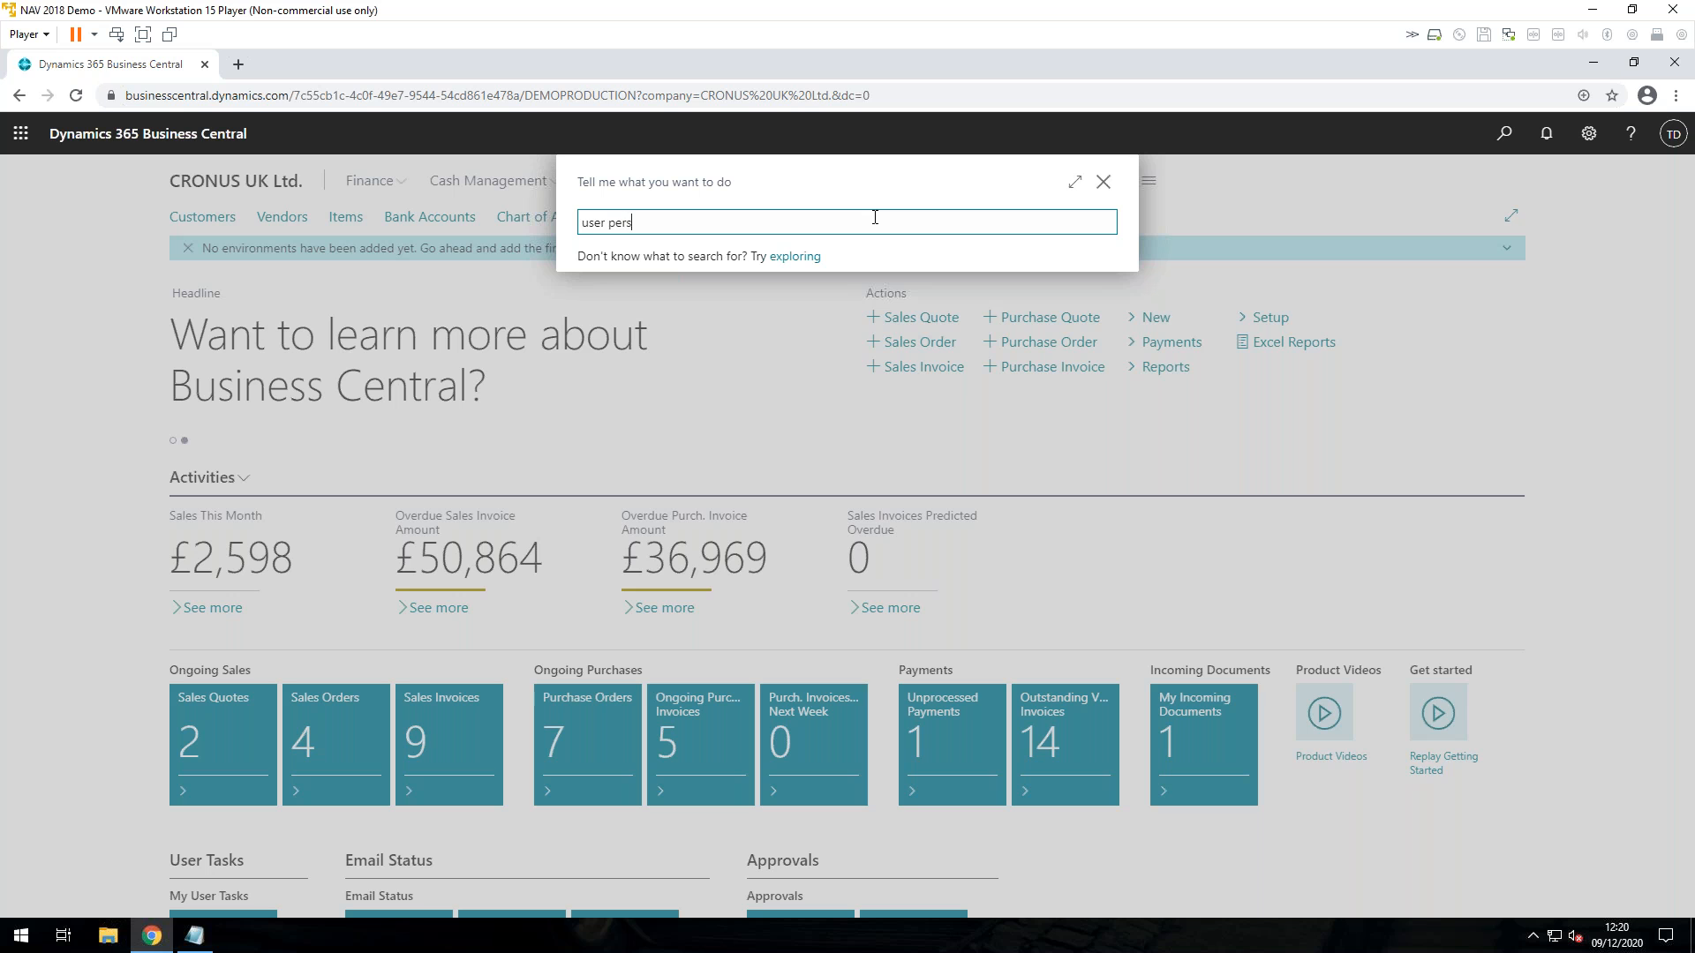
{"action": "type", "text": "rso"}
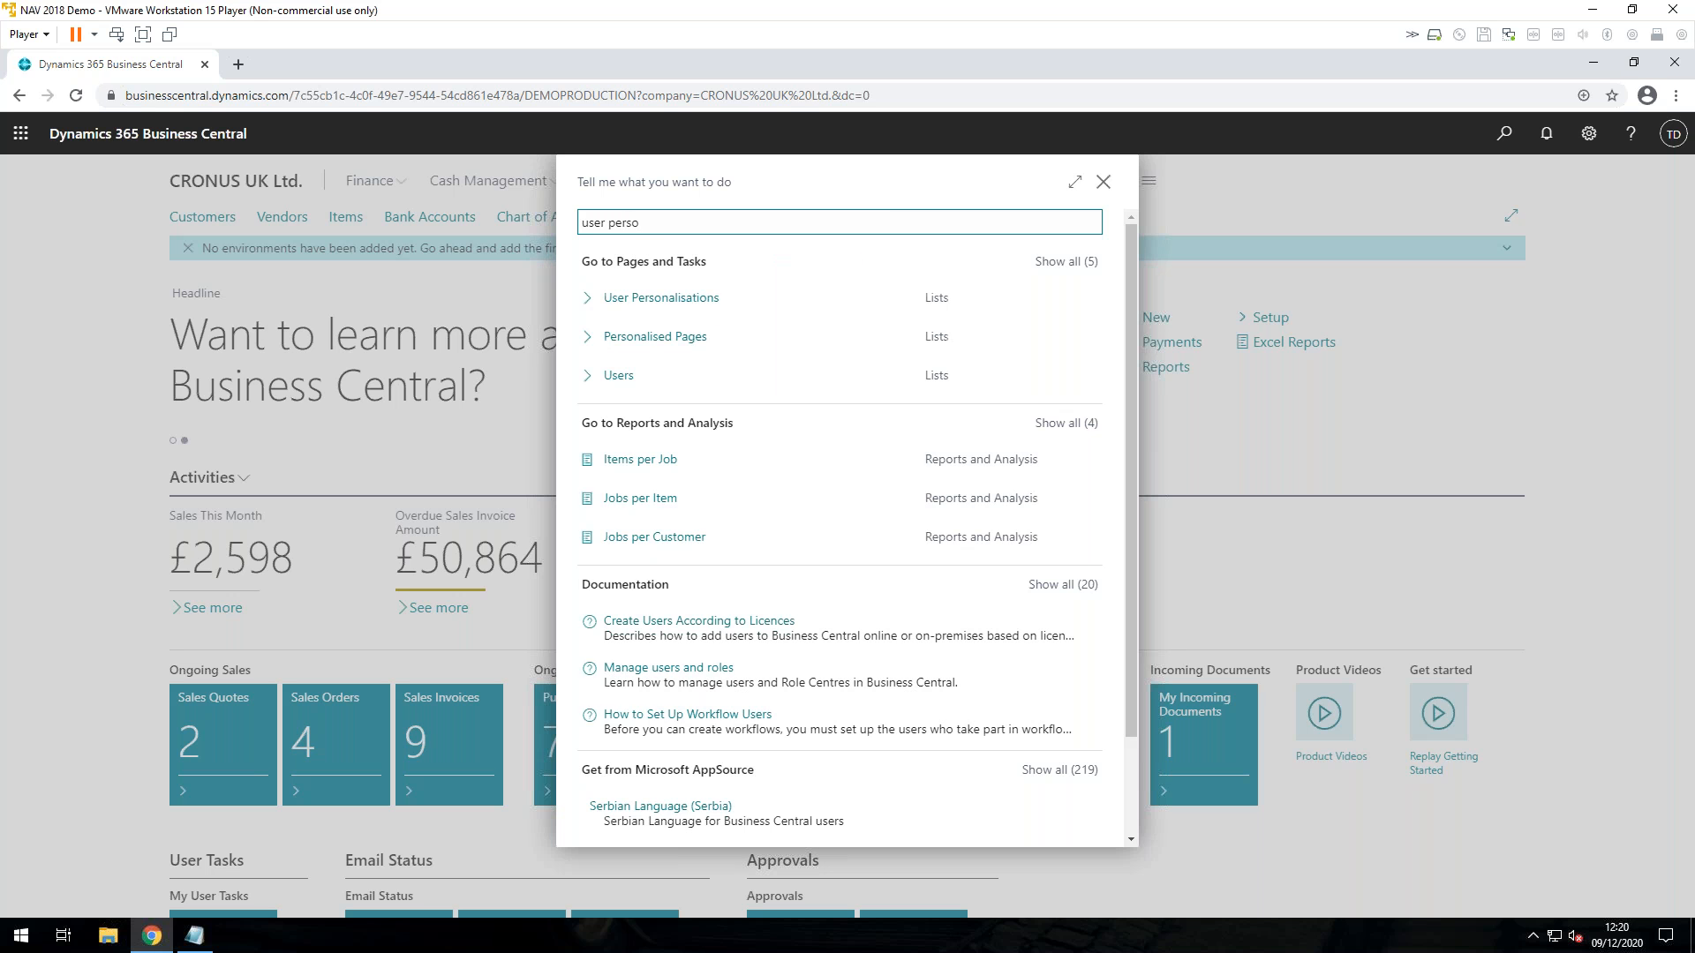
{"action": "left_click", "coordinate": [643, 342]}
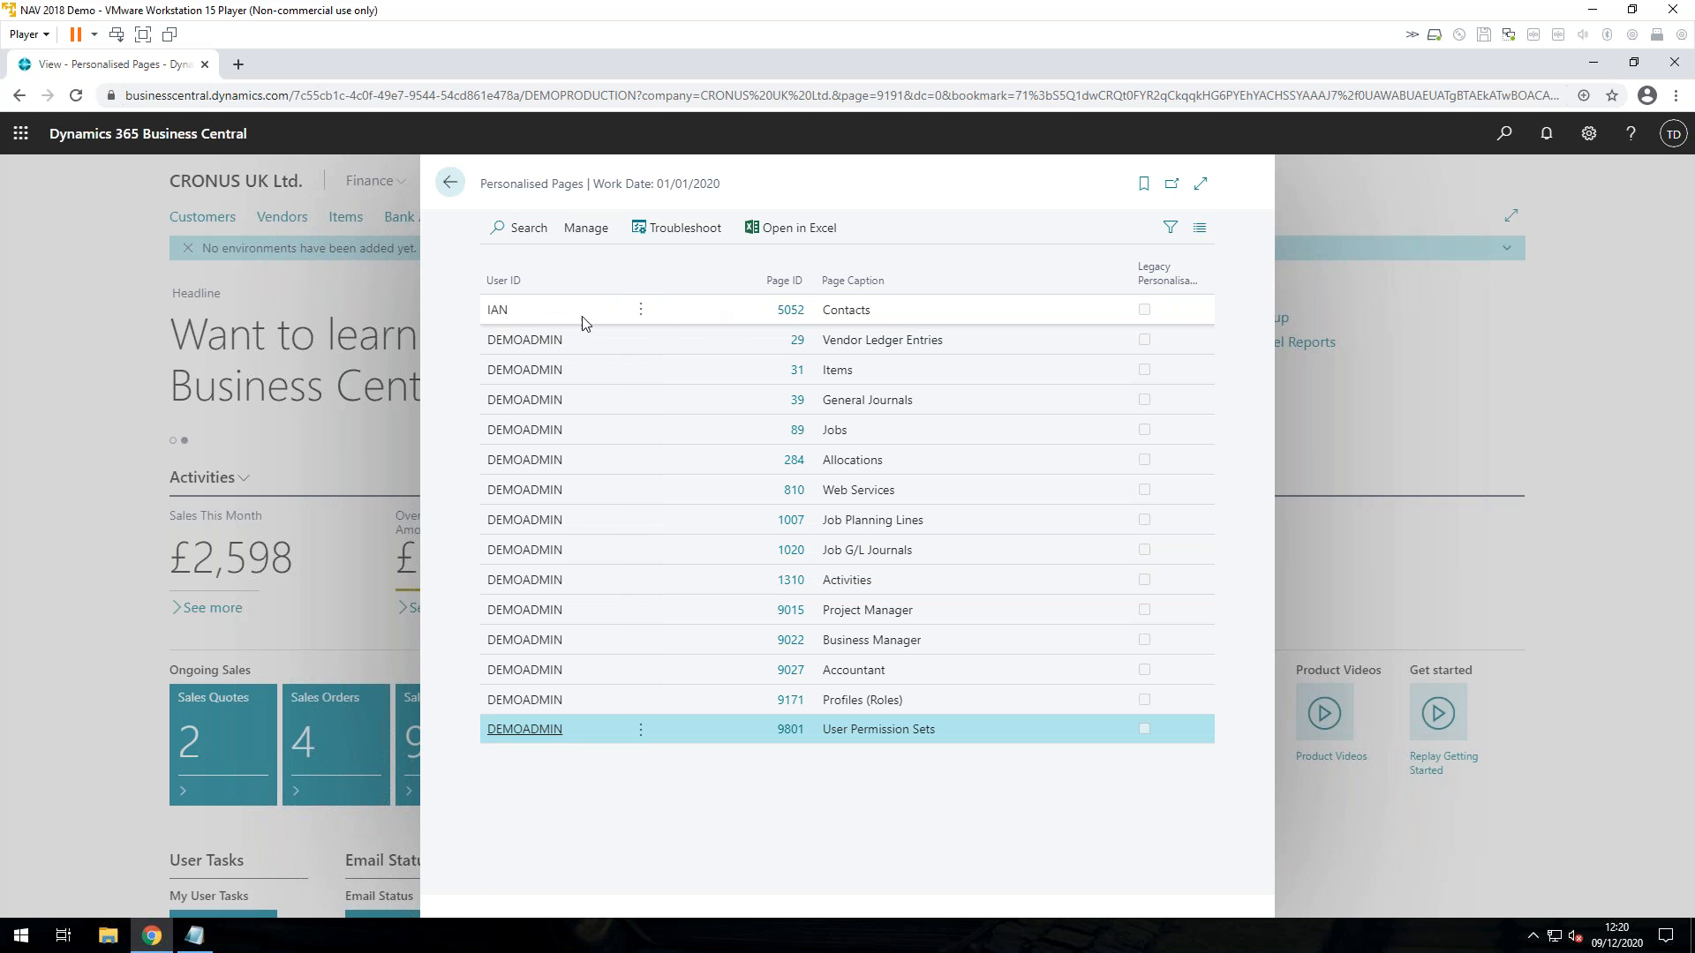
{"action": "left_click", "coordinate": [599, 234]}
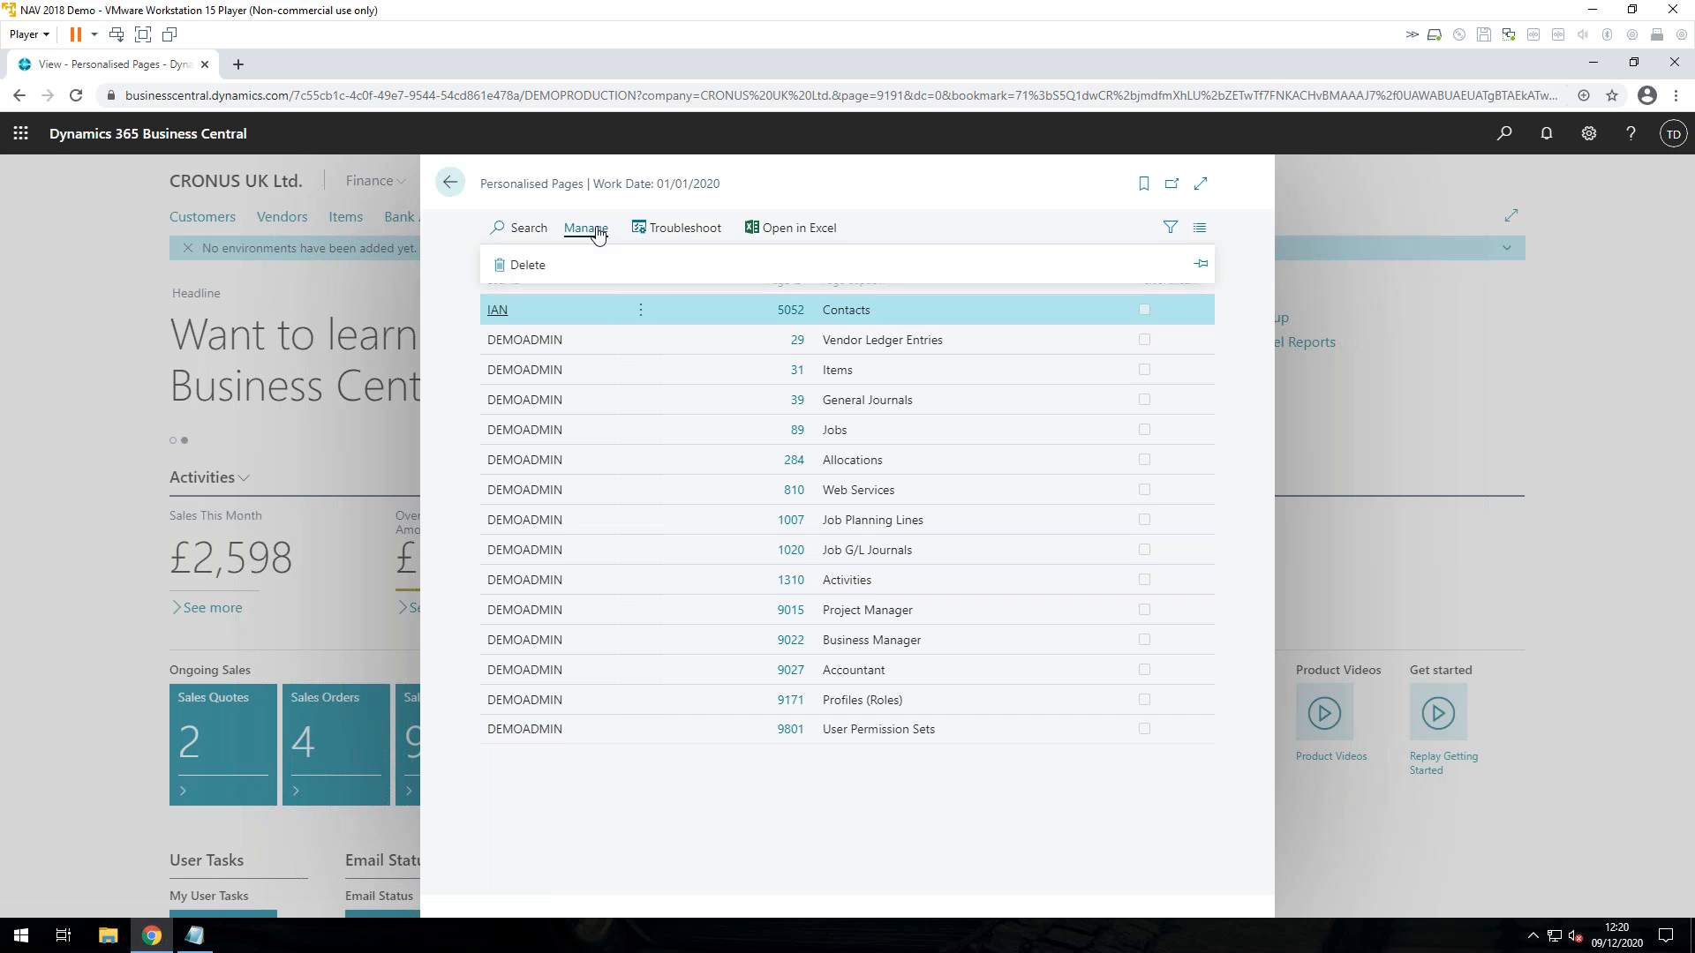
{"action": "left_click", "coordinate": [529, 266]}
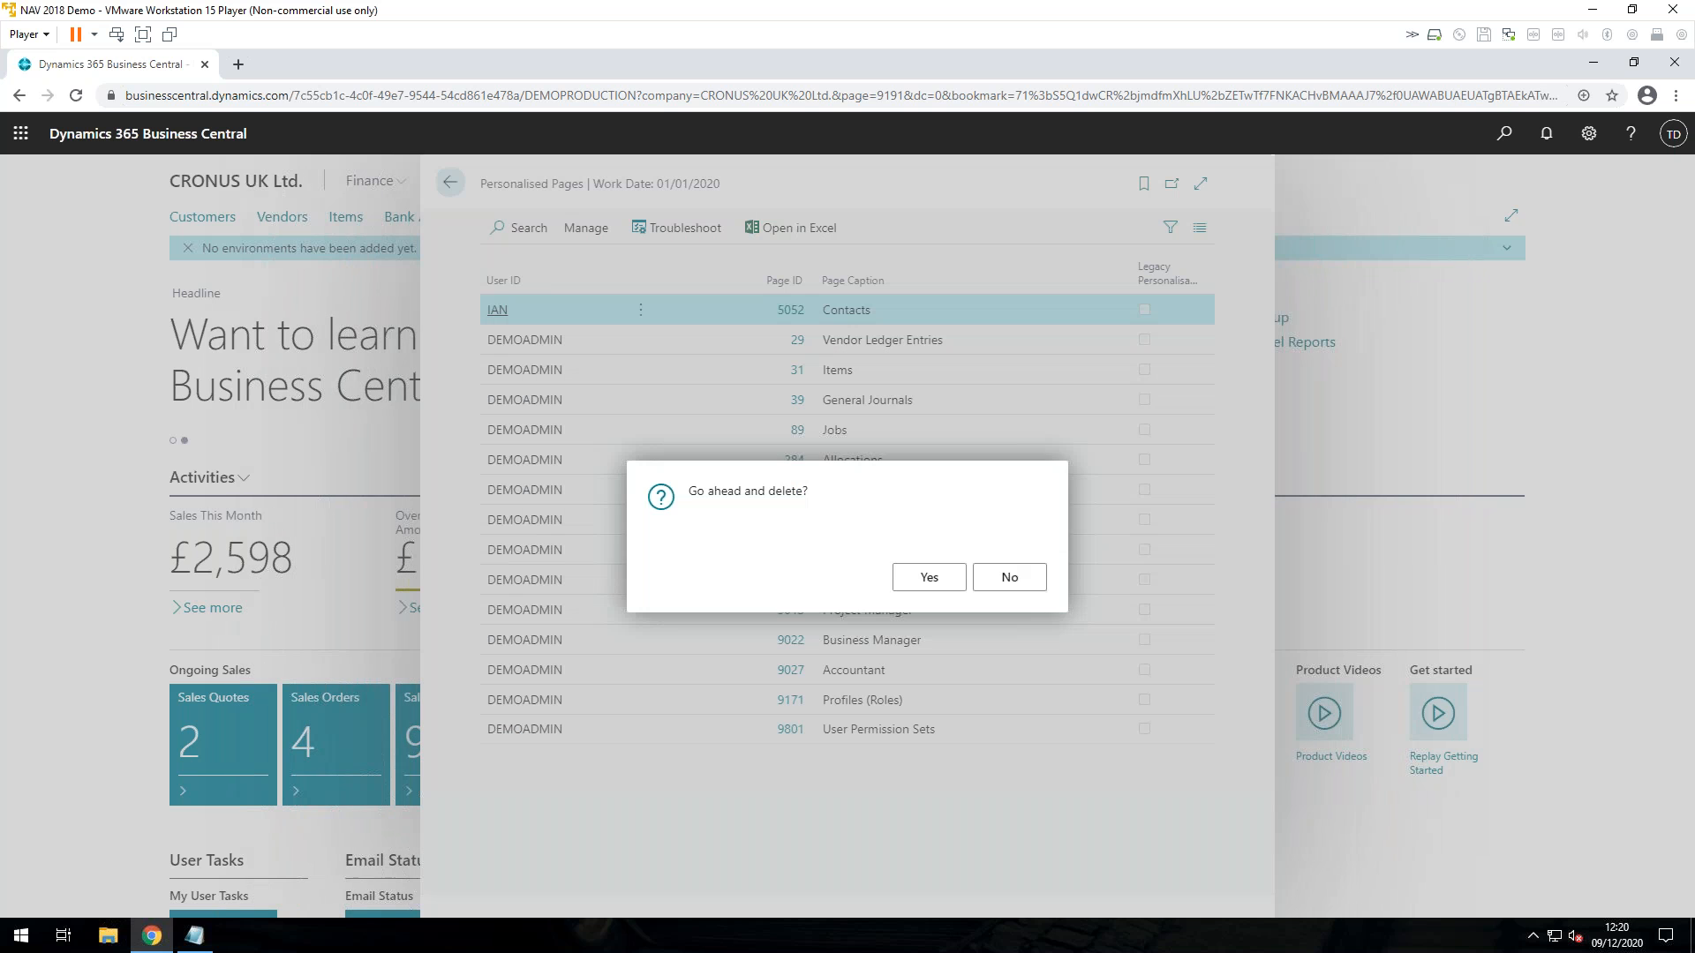
{"action": "left_click", "coordinate": [931, 579]}
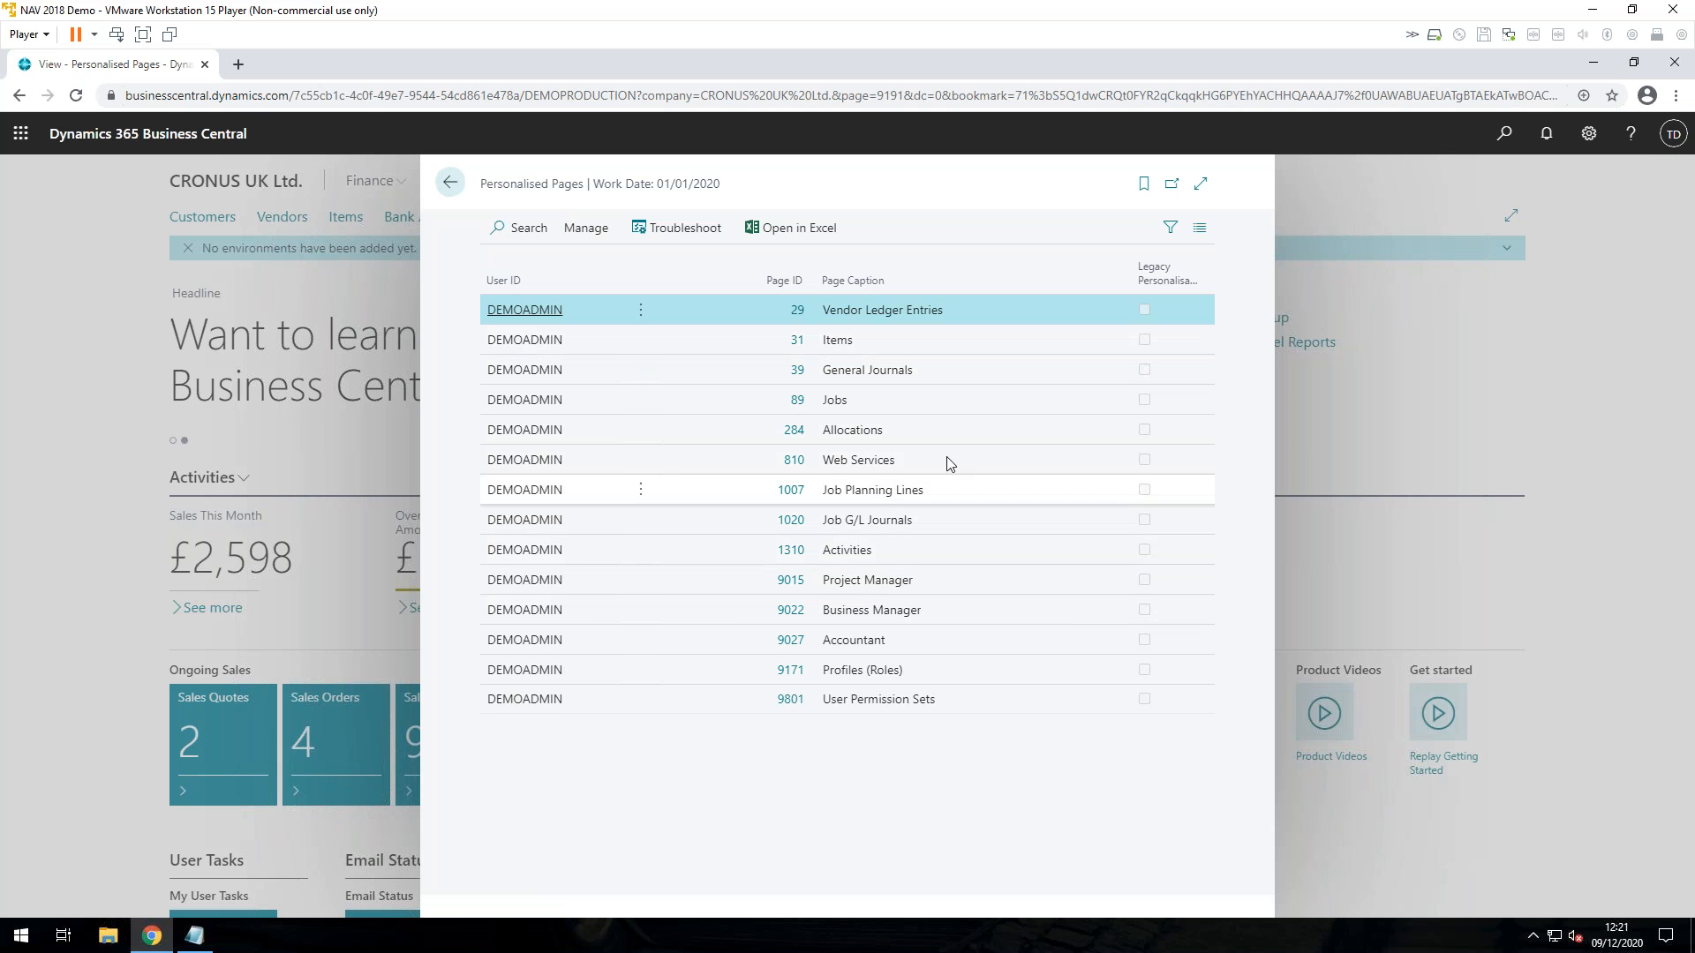
{"action": "left_click", "coordinate": [450, 187]}
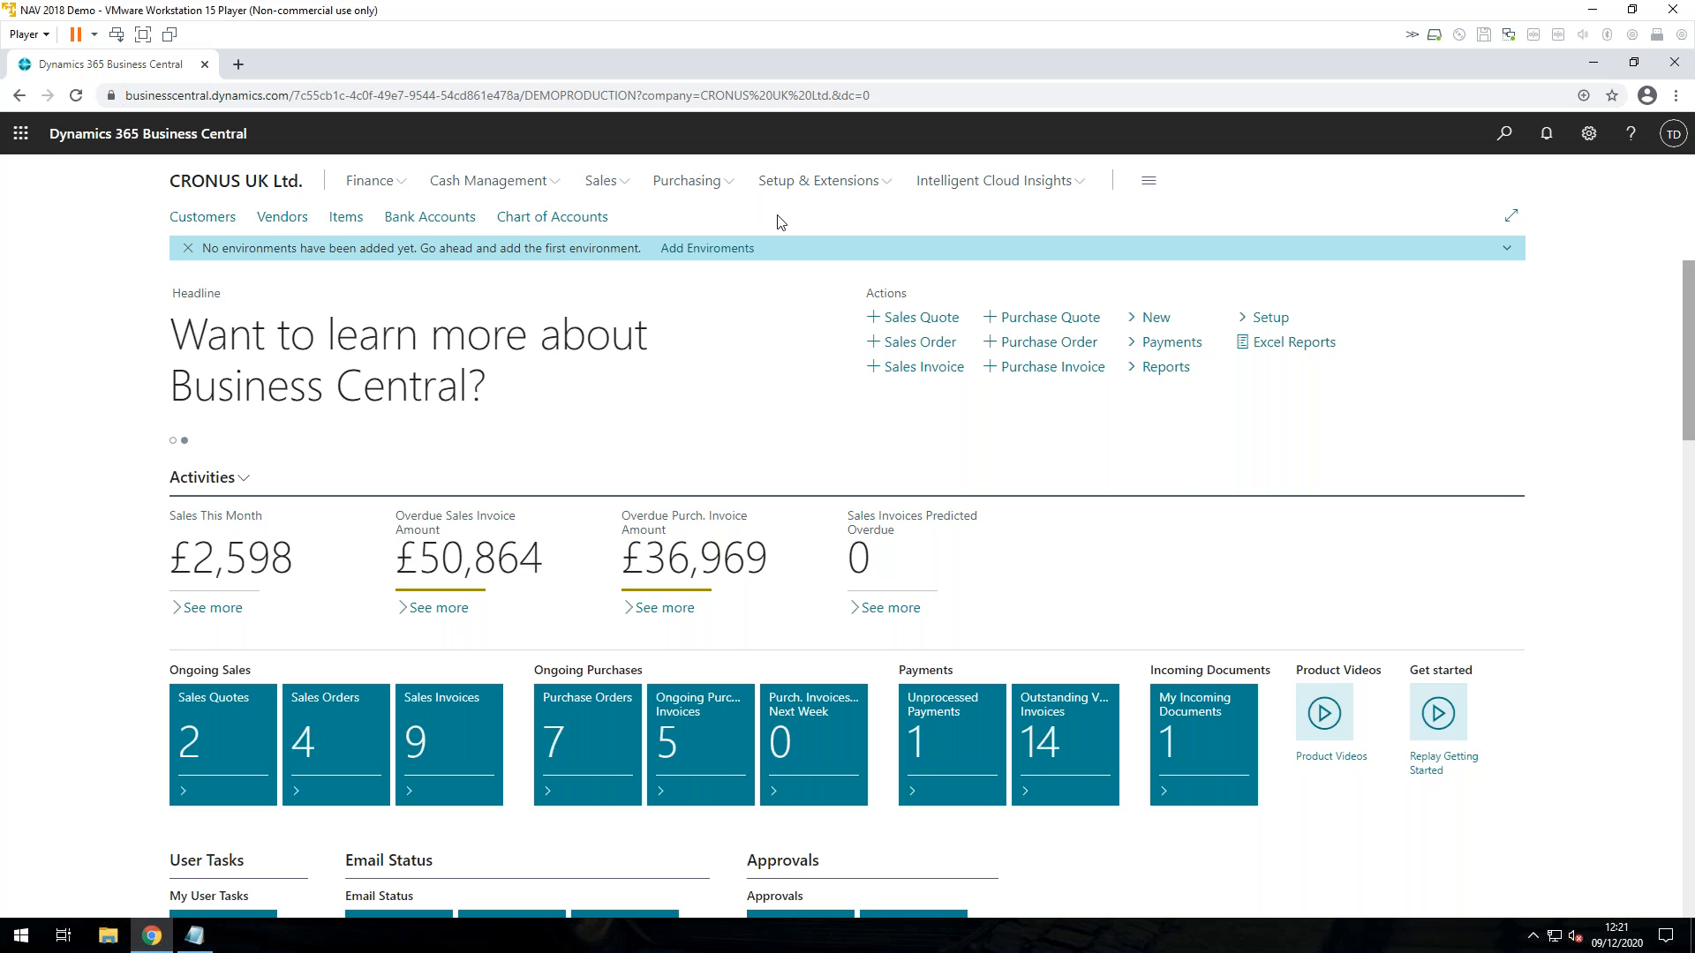
Find the Jobs list, bookmark it to the Role Centre navigation menu, and return to the home page.
{"action": "left_click", "coordinate": [1506, 135]}
{"action": "type", "text": "jobs"}
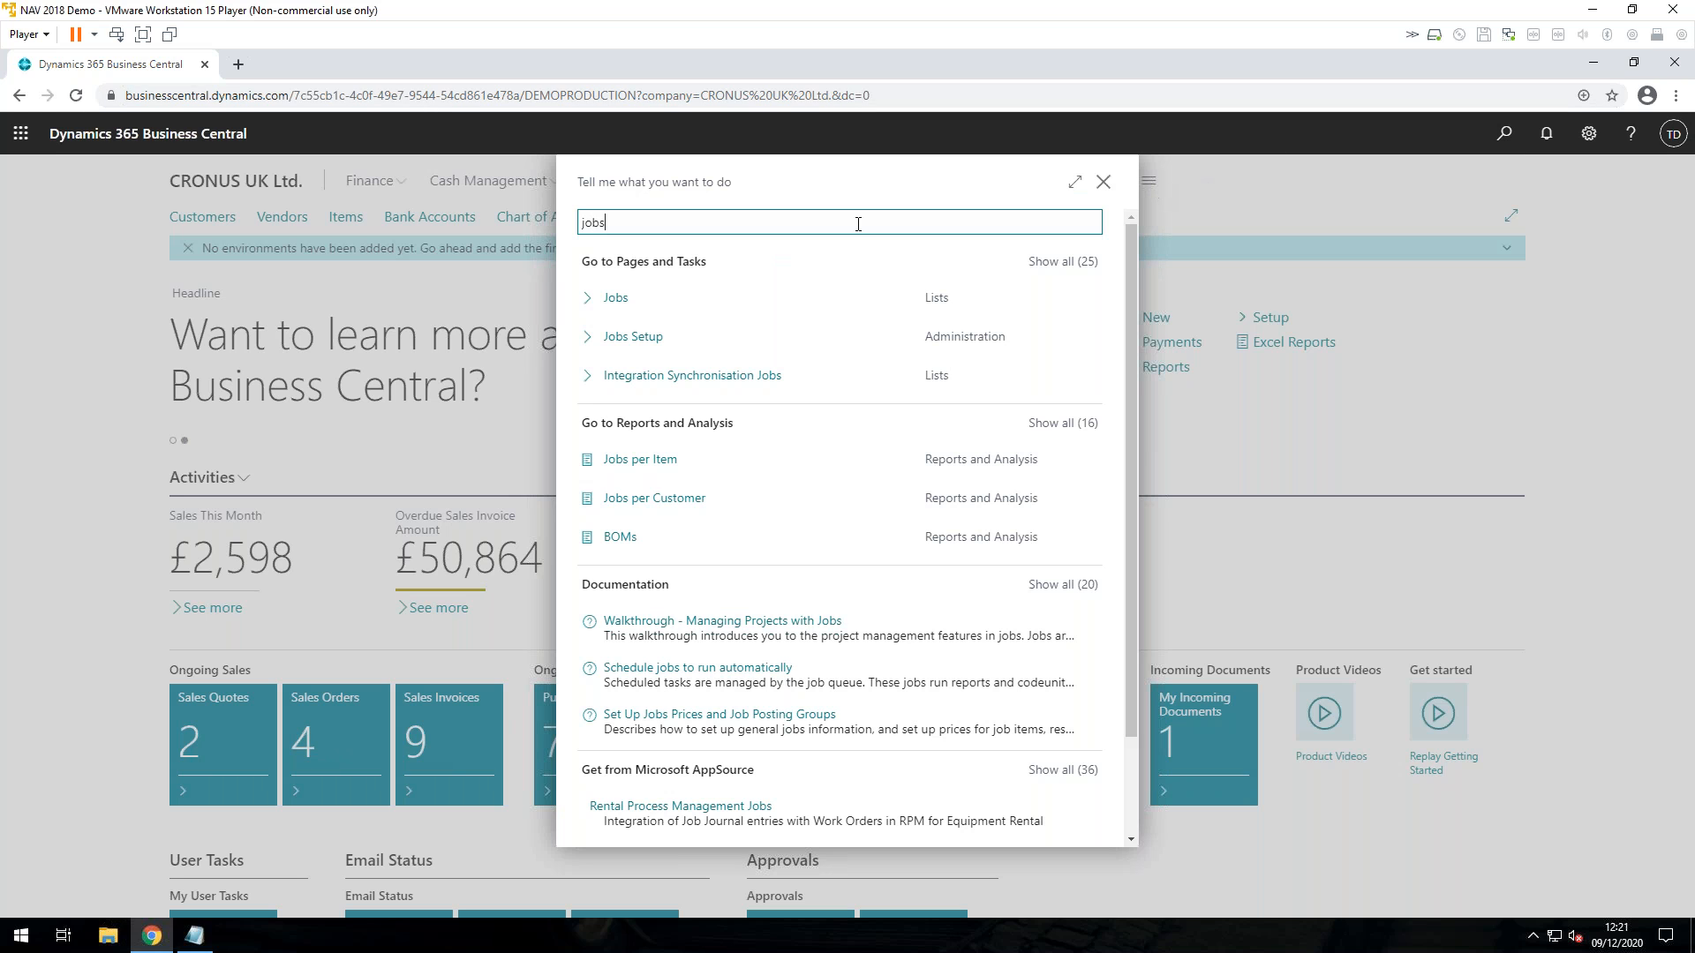
{"action": "left_click", "coordinate": [616, 301]}
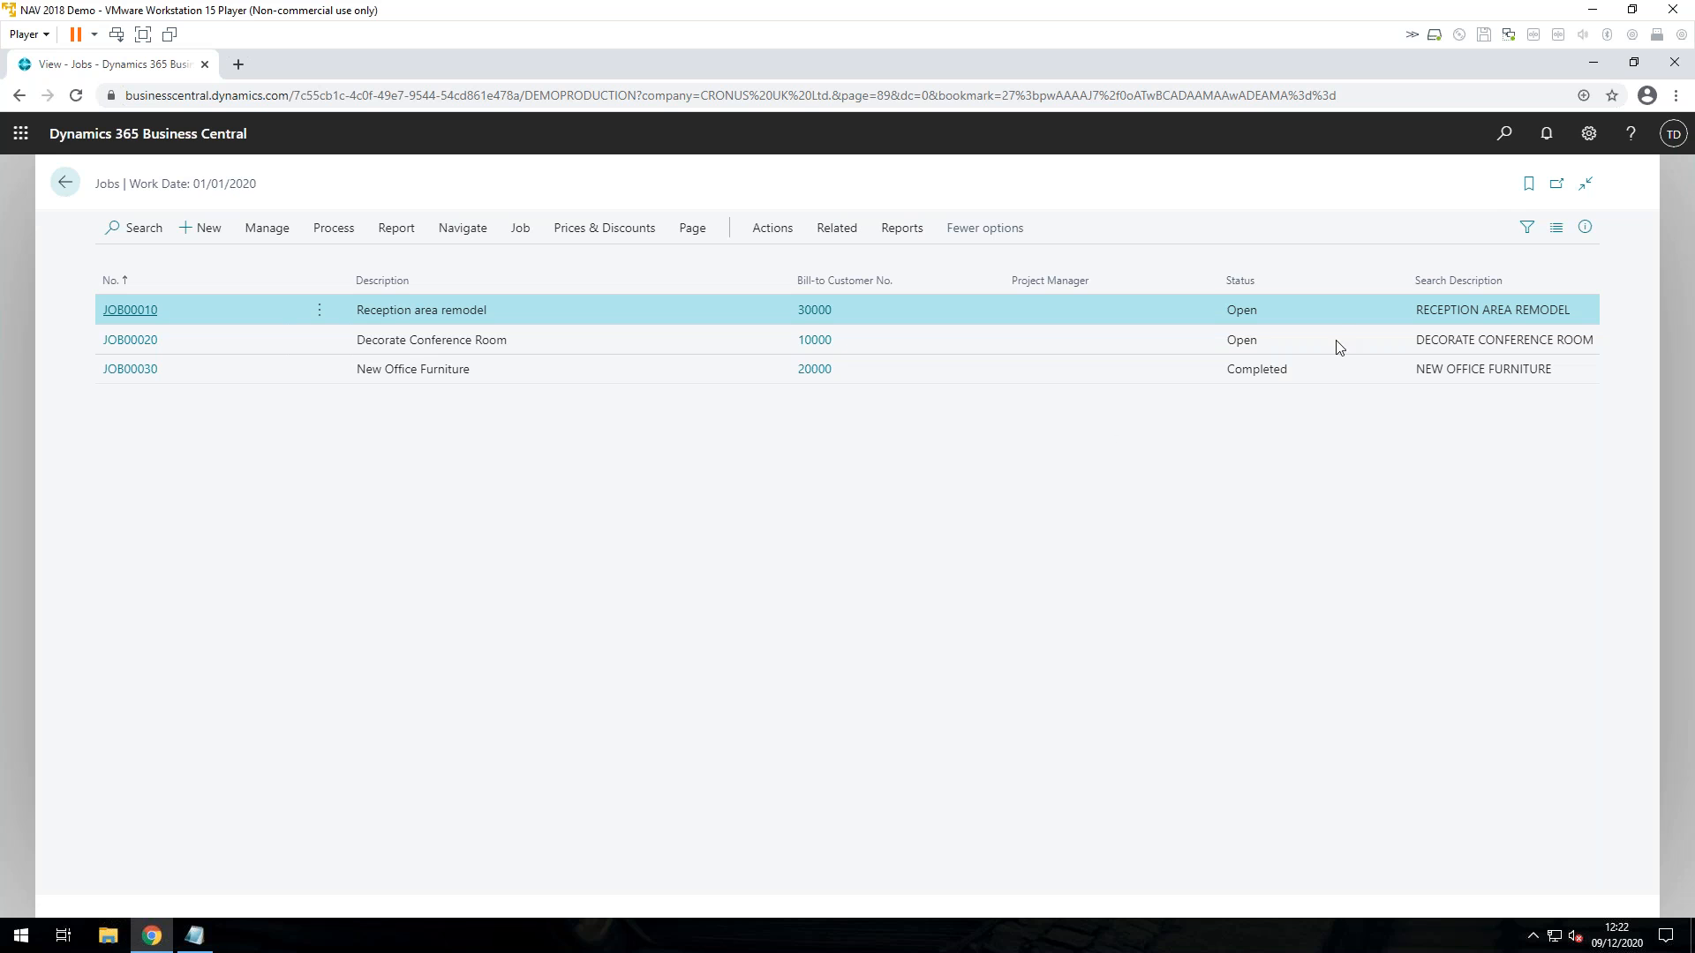
{"action": "left_click", "coordinate": [1530, 187]}
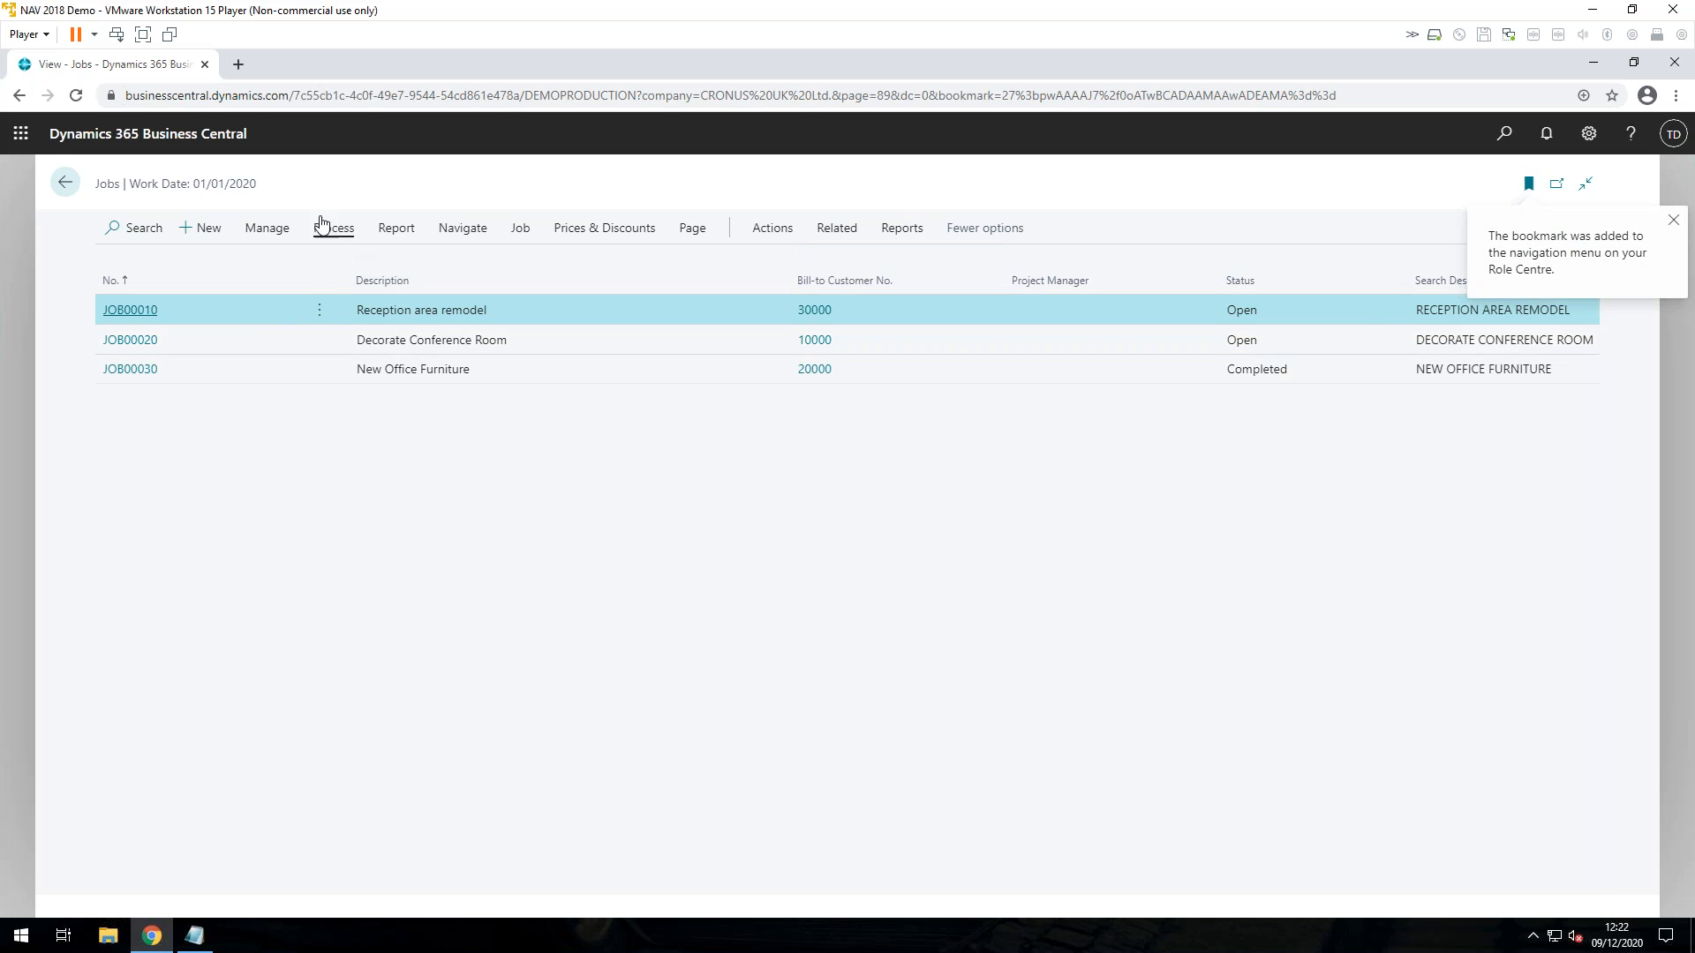
{"action": "left_click", "coordinate": [60, 183]}
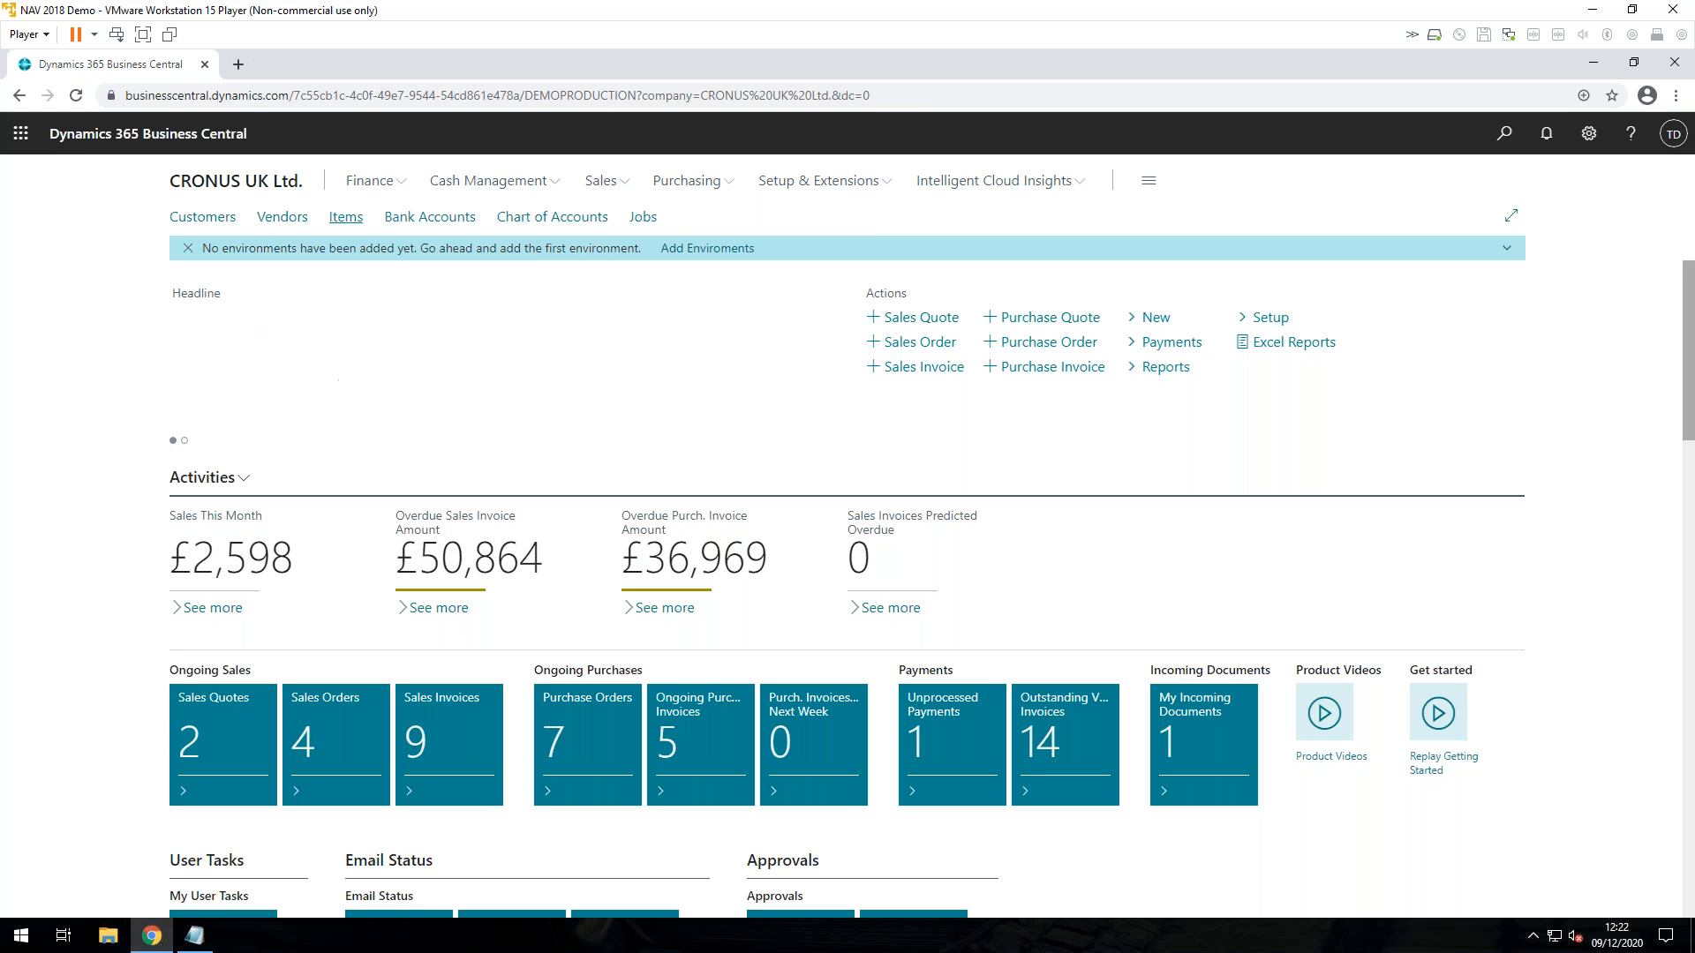
Open the Chart of Accounts, remove its bookmark from the Role Centre navigation menu, and return to the home page.
{"action": "left_click", "coordinate": [556, 218]}
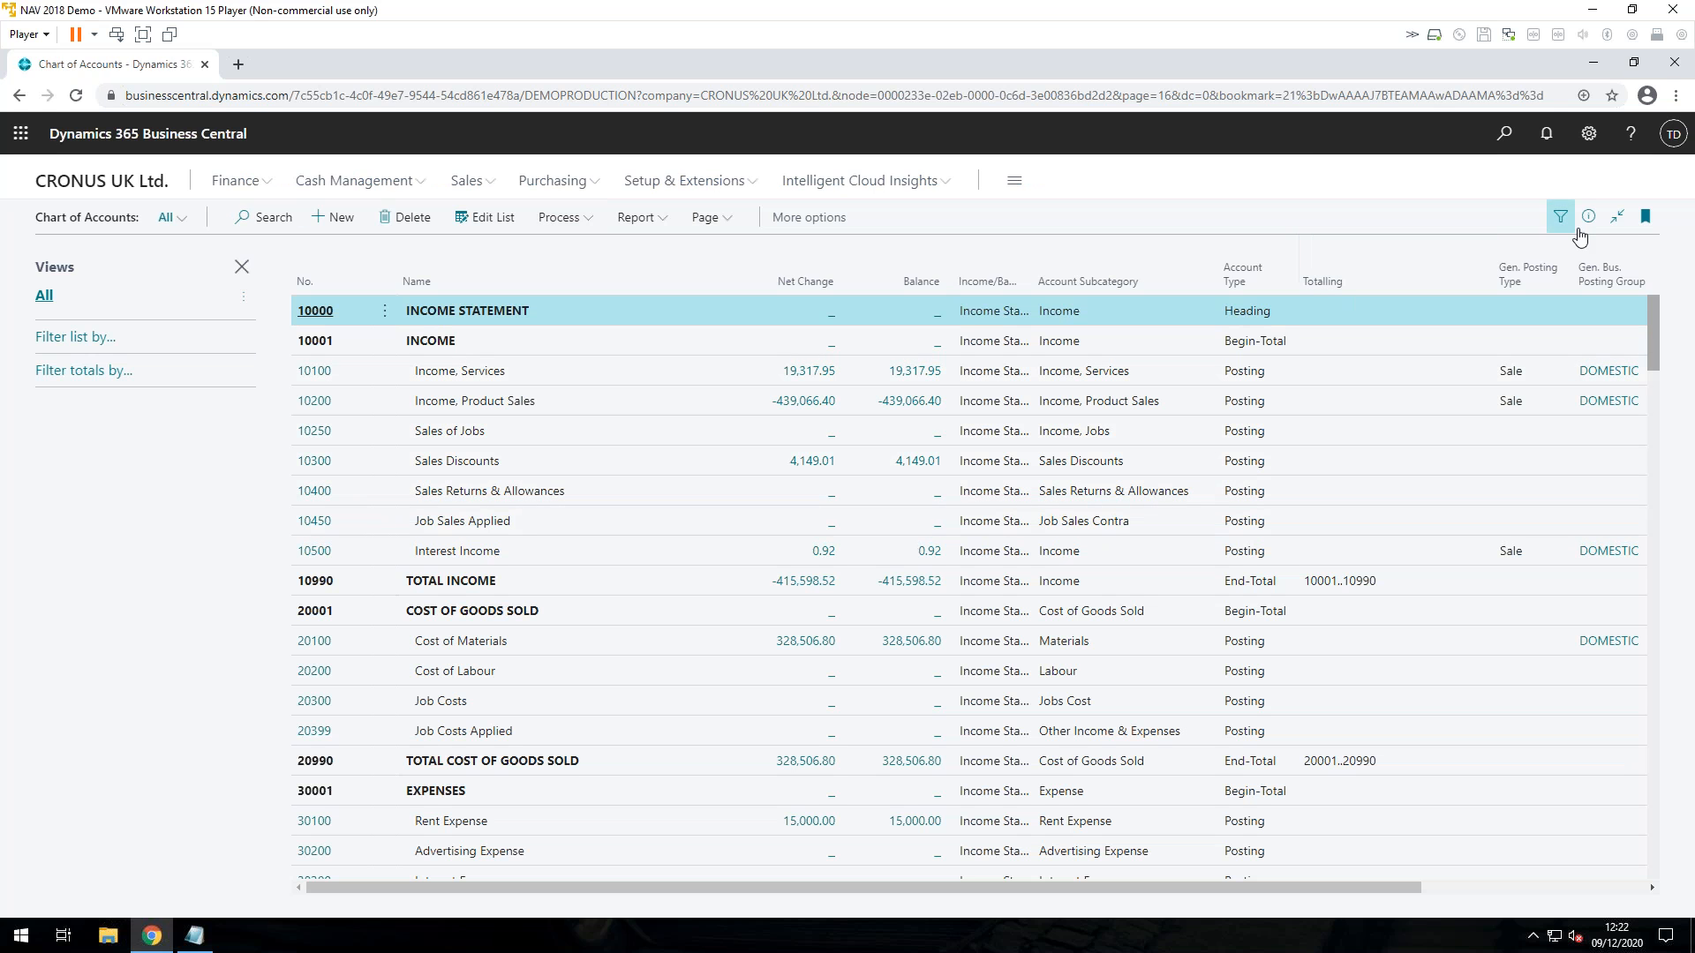
{"action": "left_click", "coordinate": [1644, 218]}
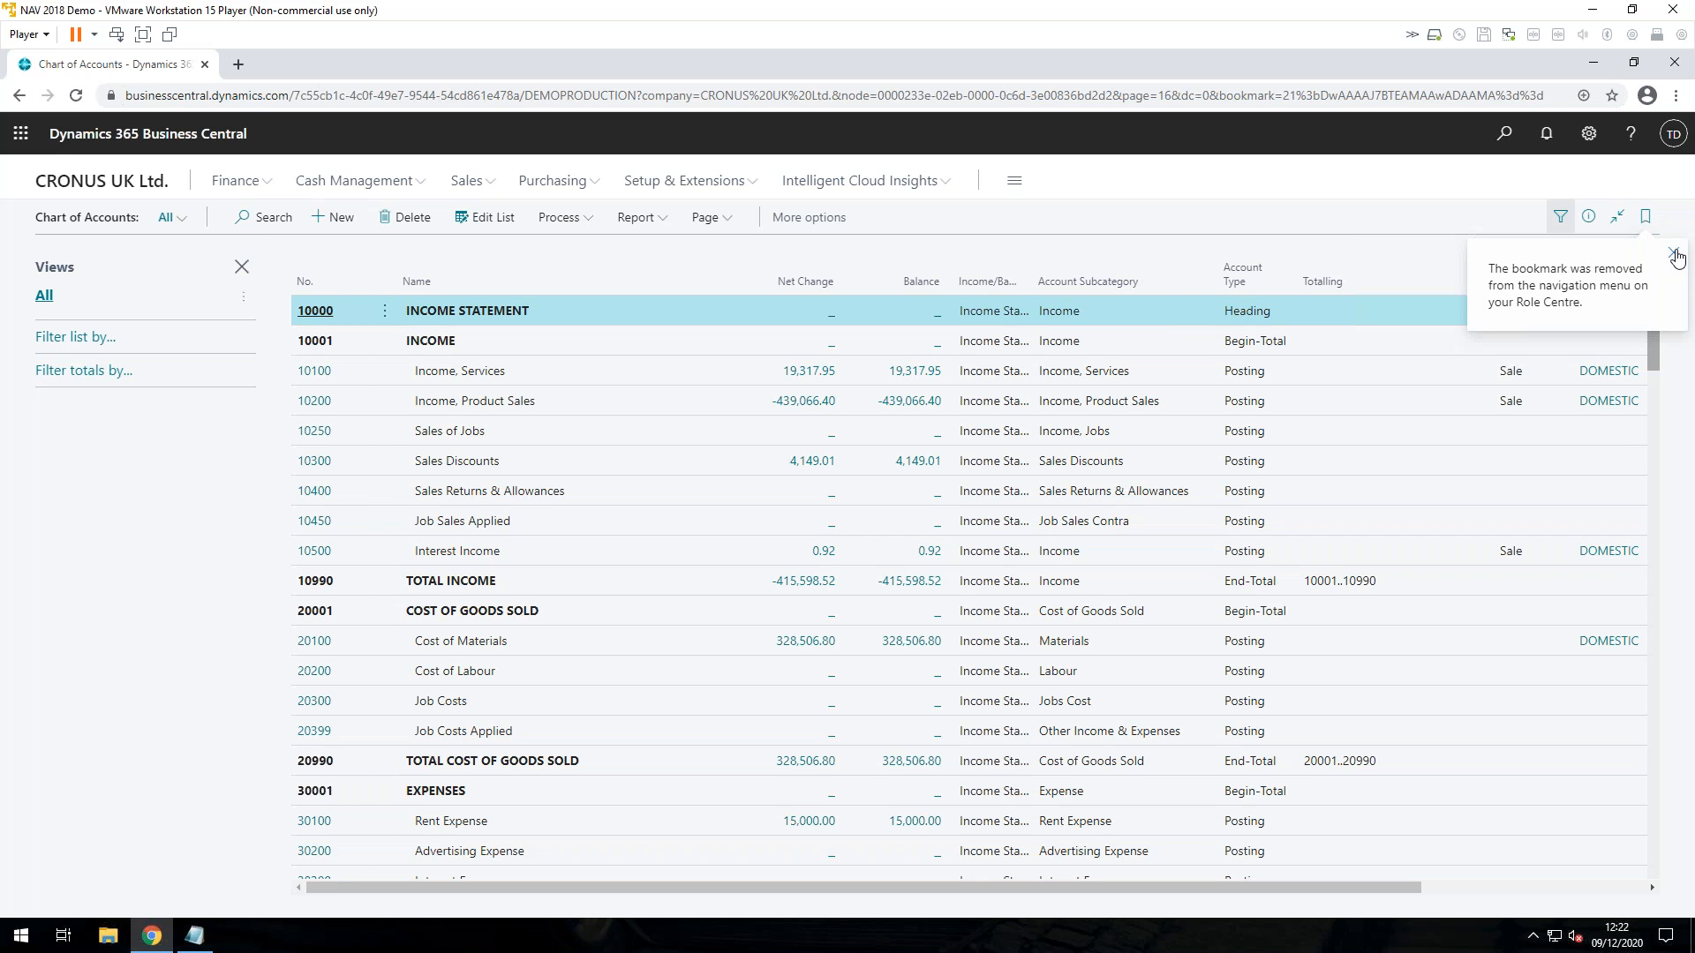
{"action": "left_click", "coordinate": [1676, 256]}
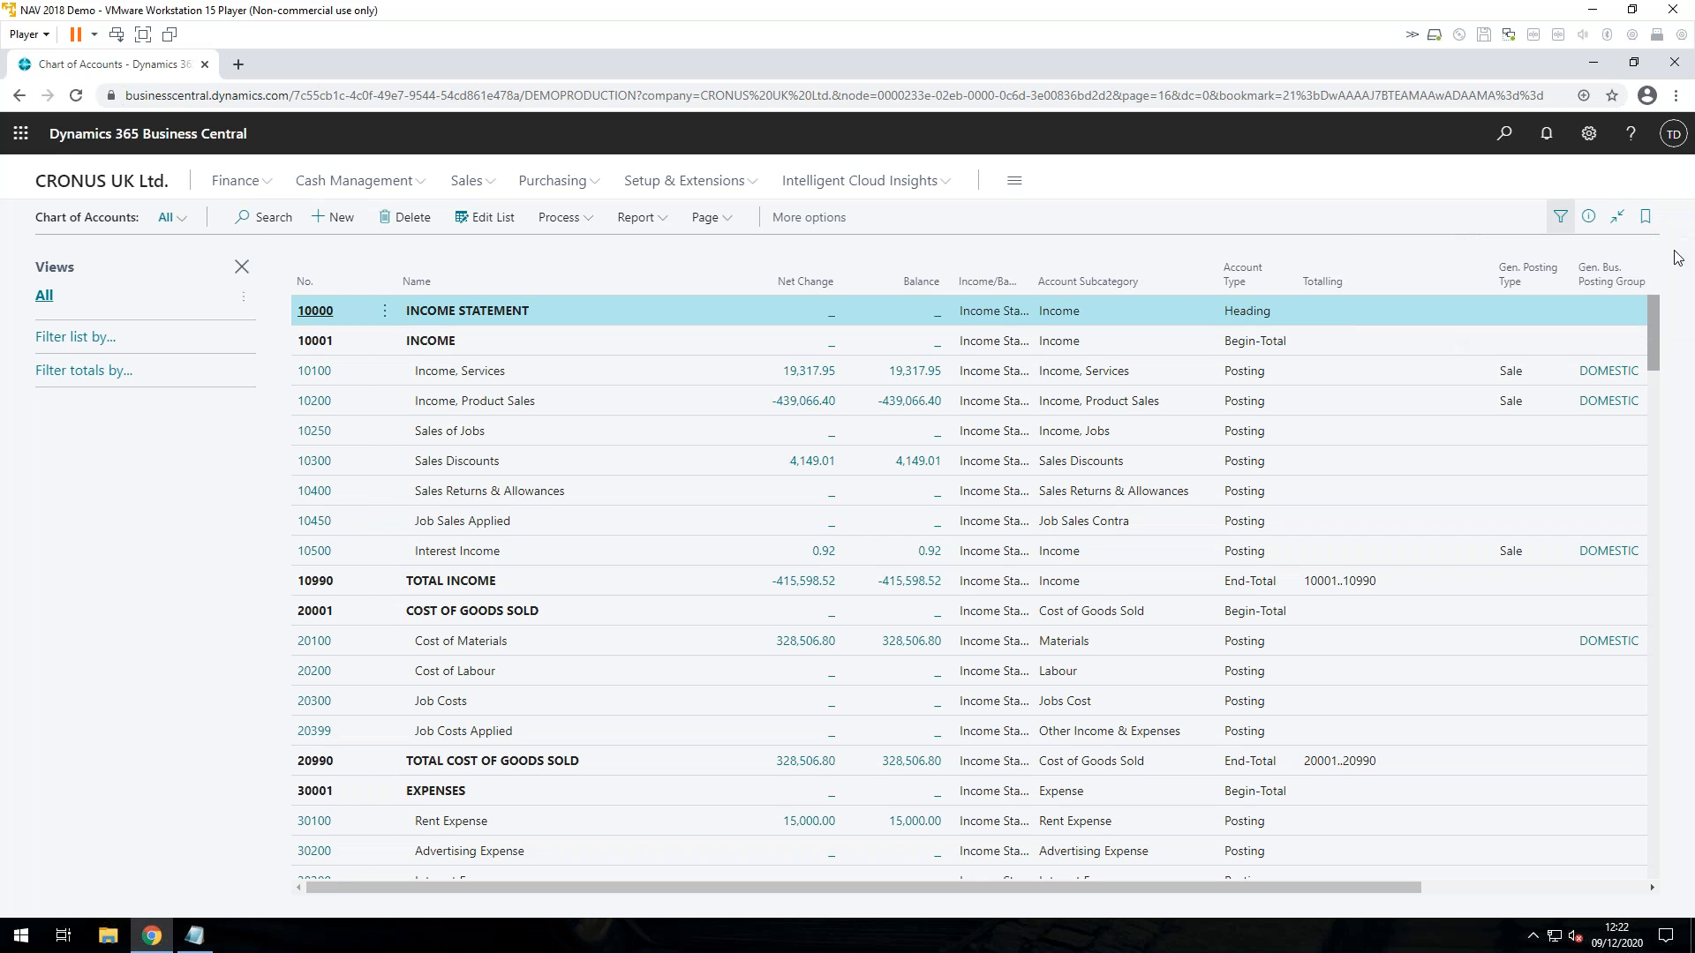
{"action": "left_click", "coordinate": [64, 184]}
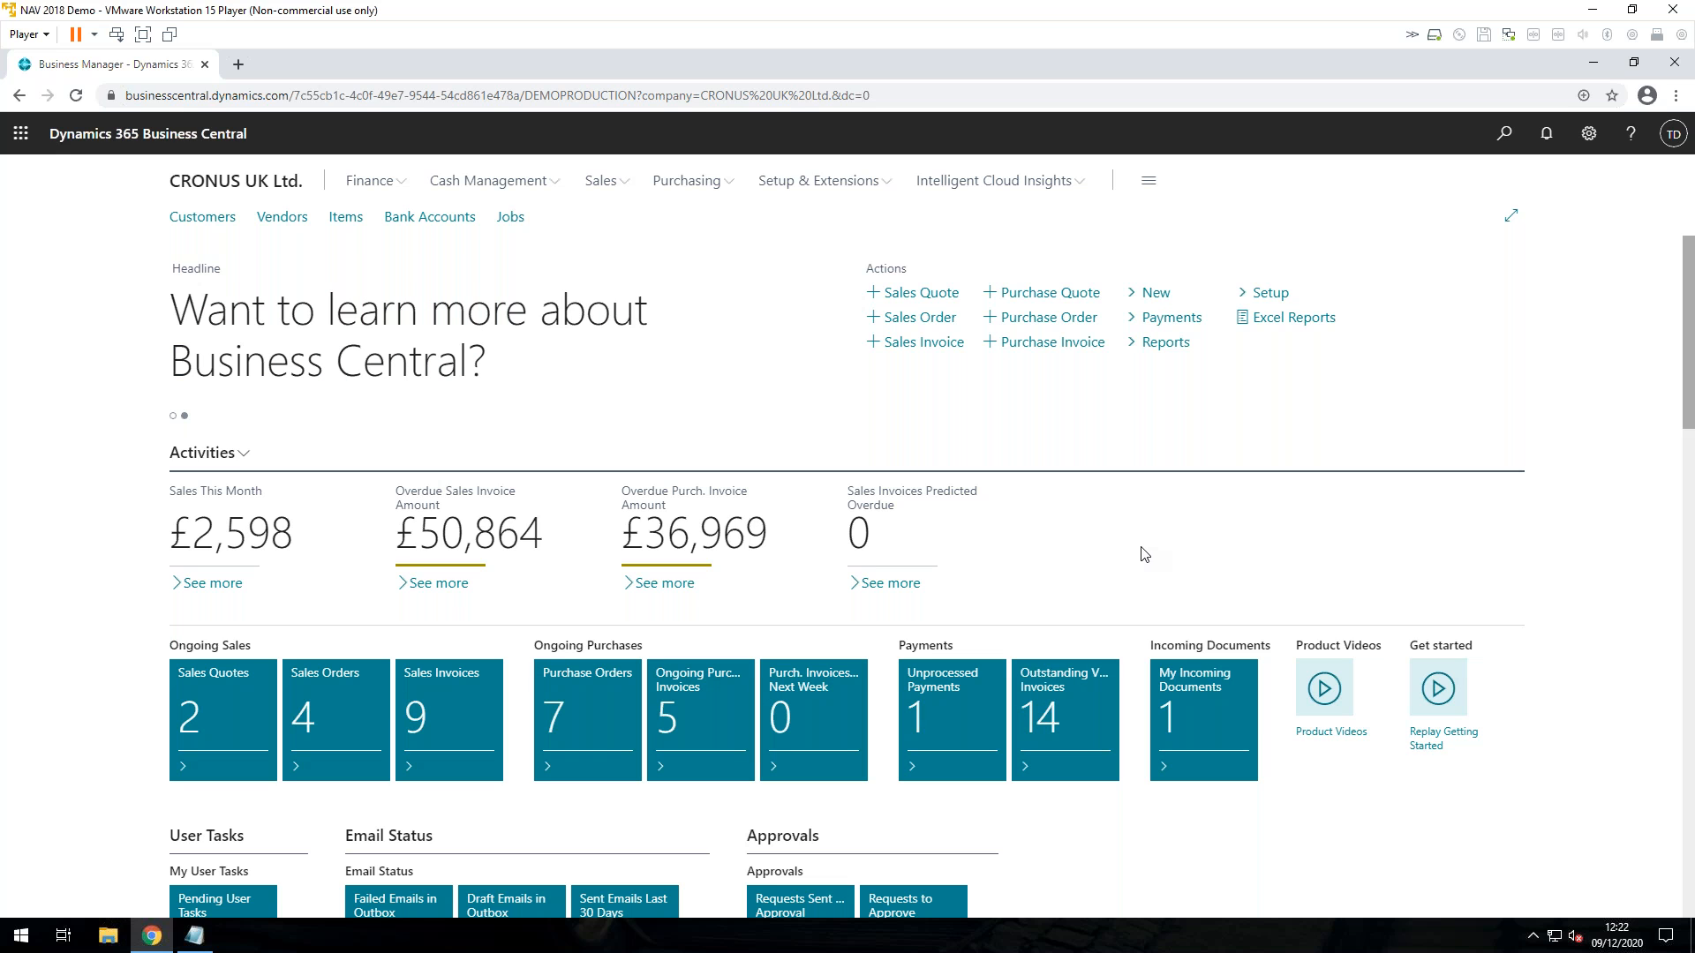
Open the Items list, try sorting it by Description in both directions, and sort it by Unit Cost in descending order.
{"action": "left_click", "coordinate": [350, 223]}
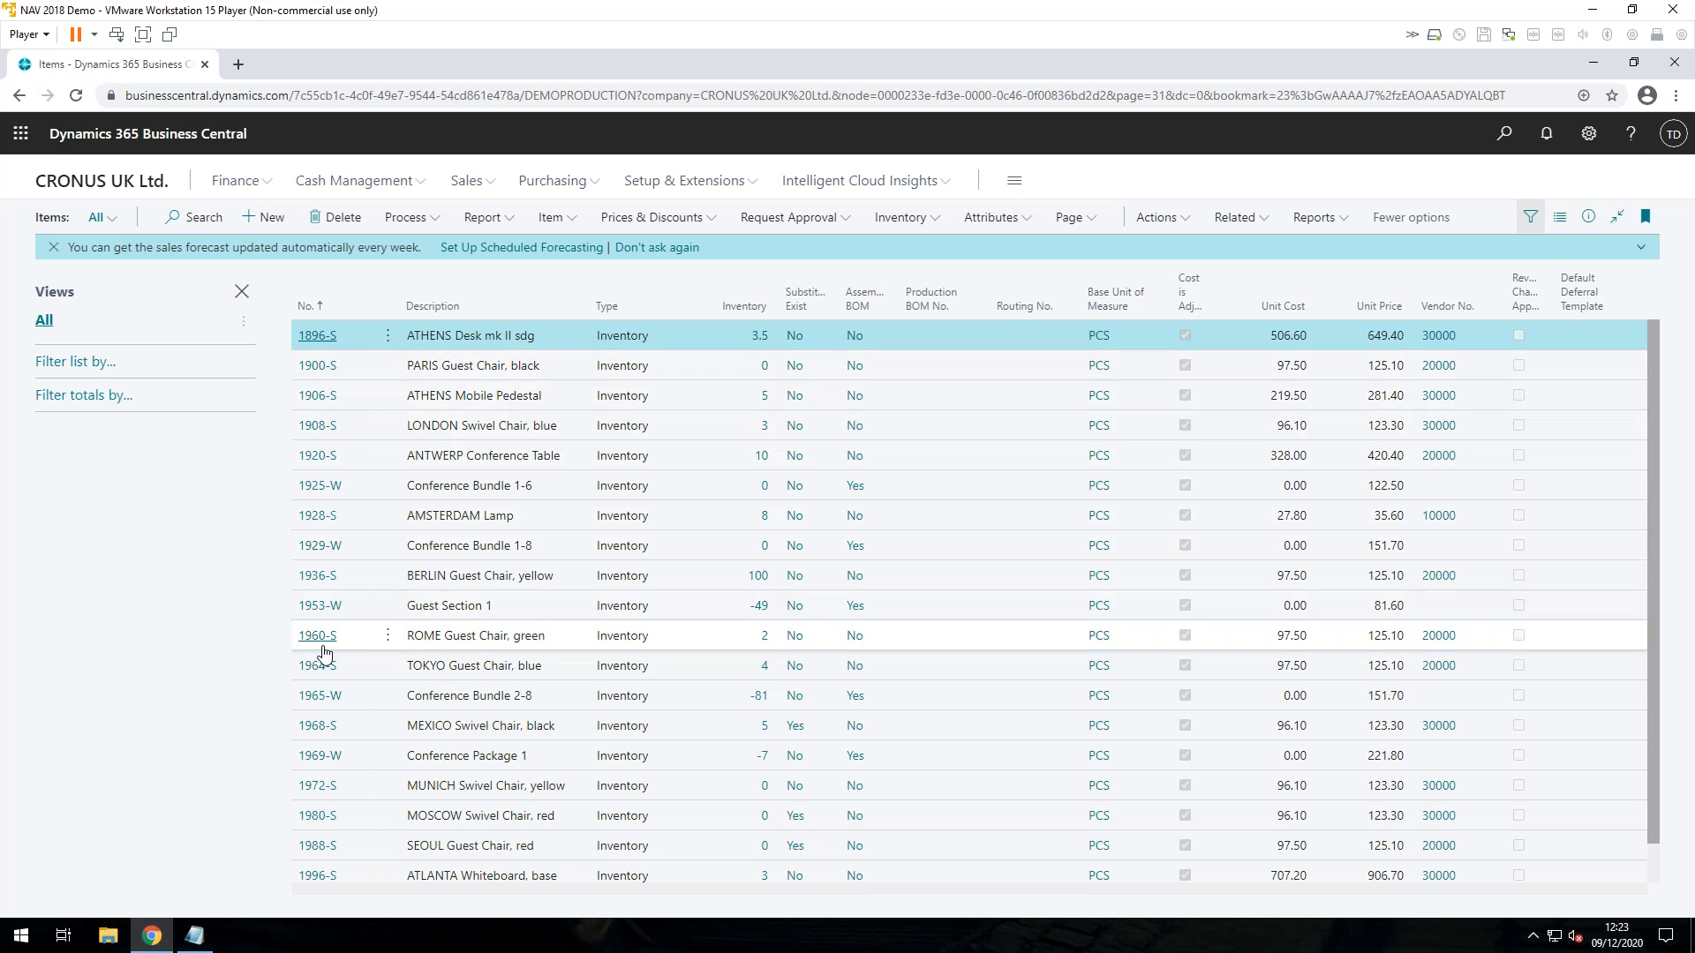
{"action": "left_click", "coordinate": [433, 311]}
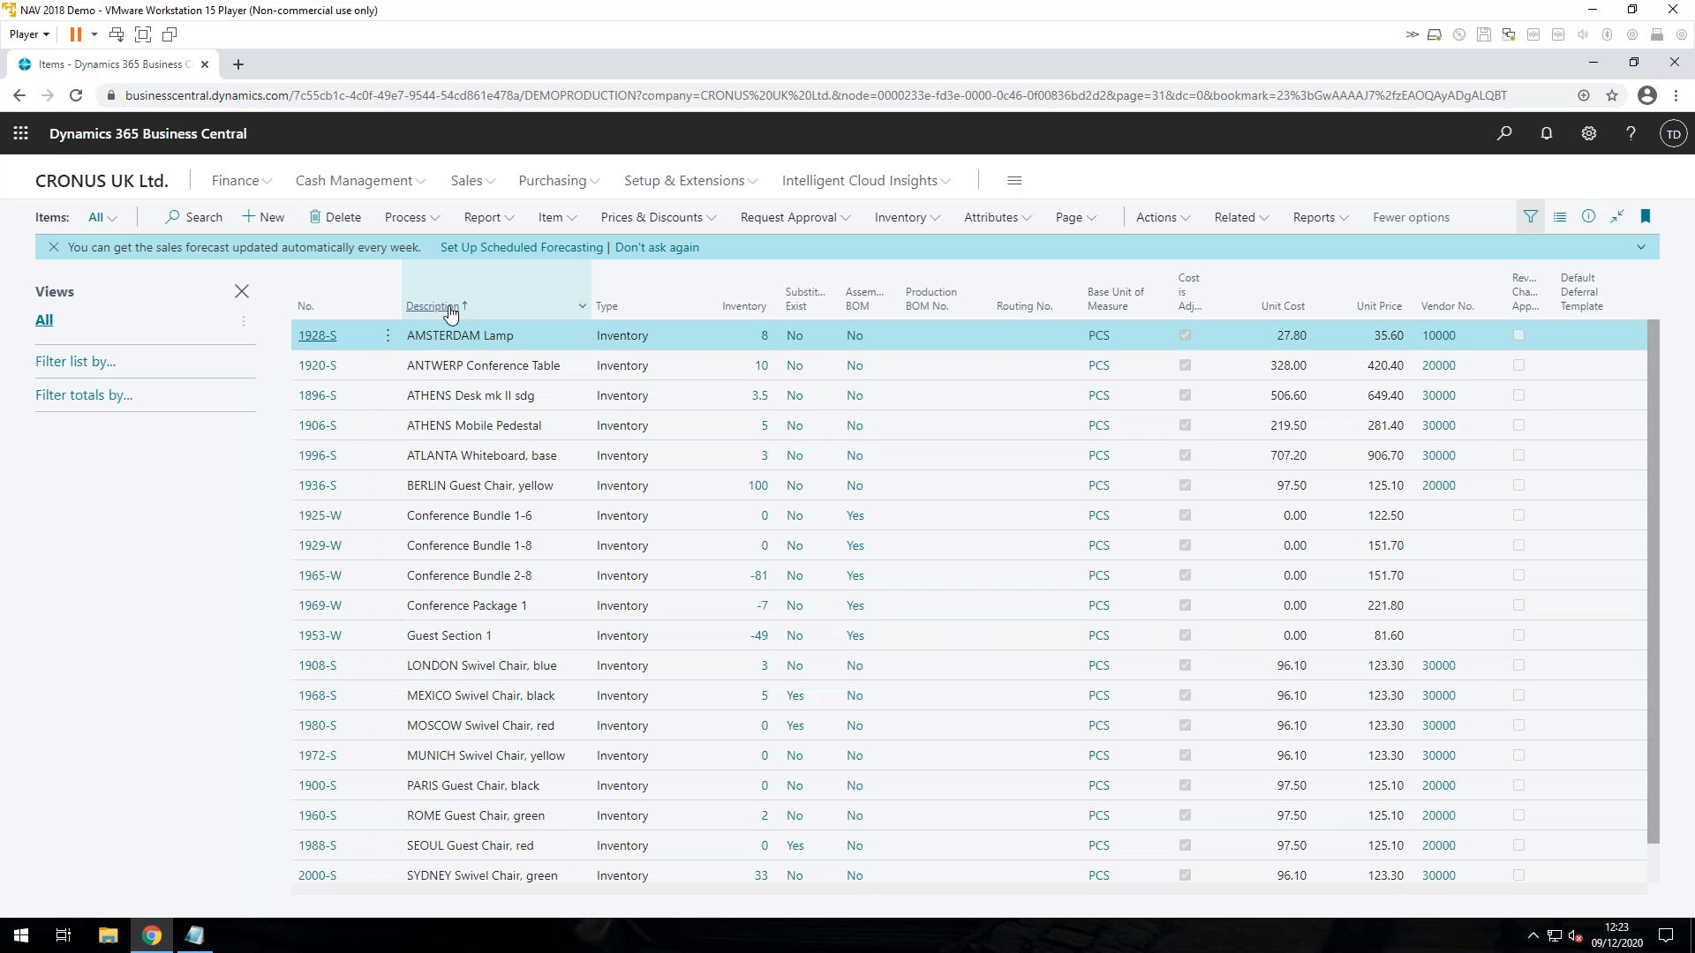
{"action": "left_click", "coordinate": [451, 310]}
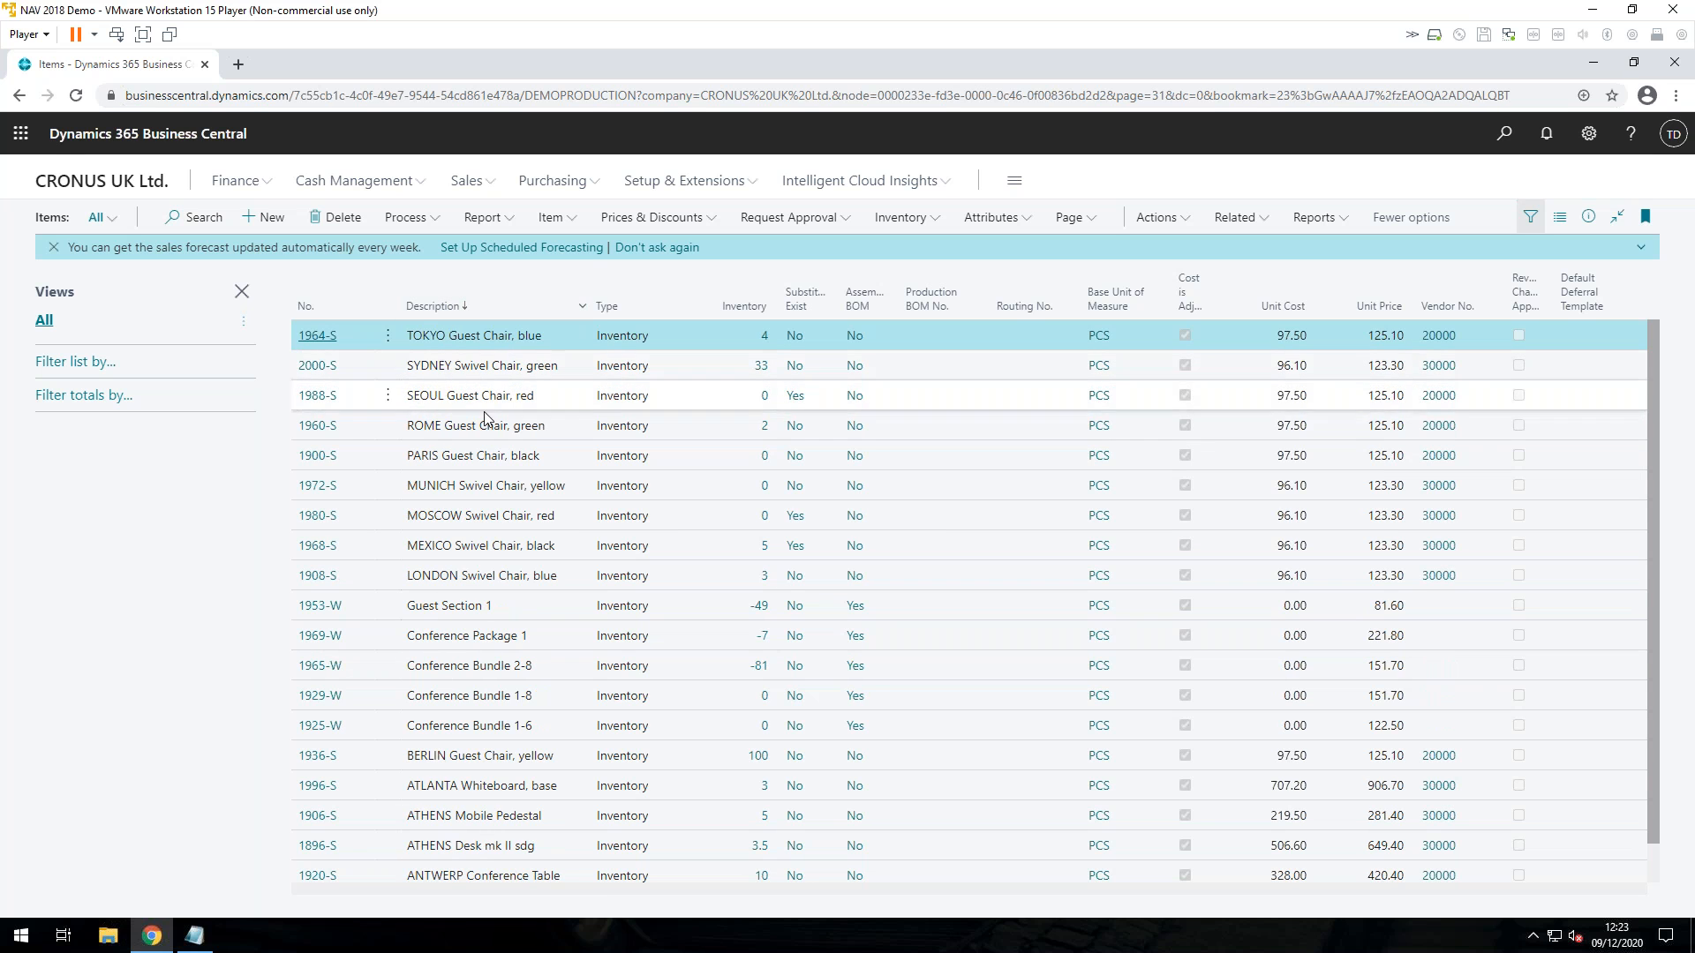
{"action": "left_click", "coordinate": [1287, 308]}
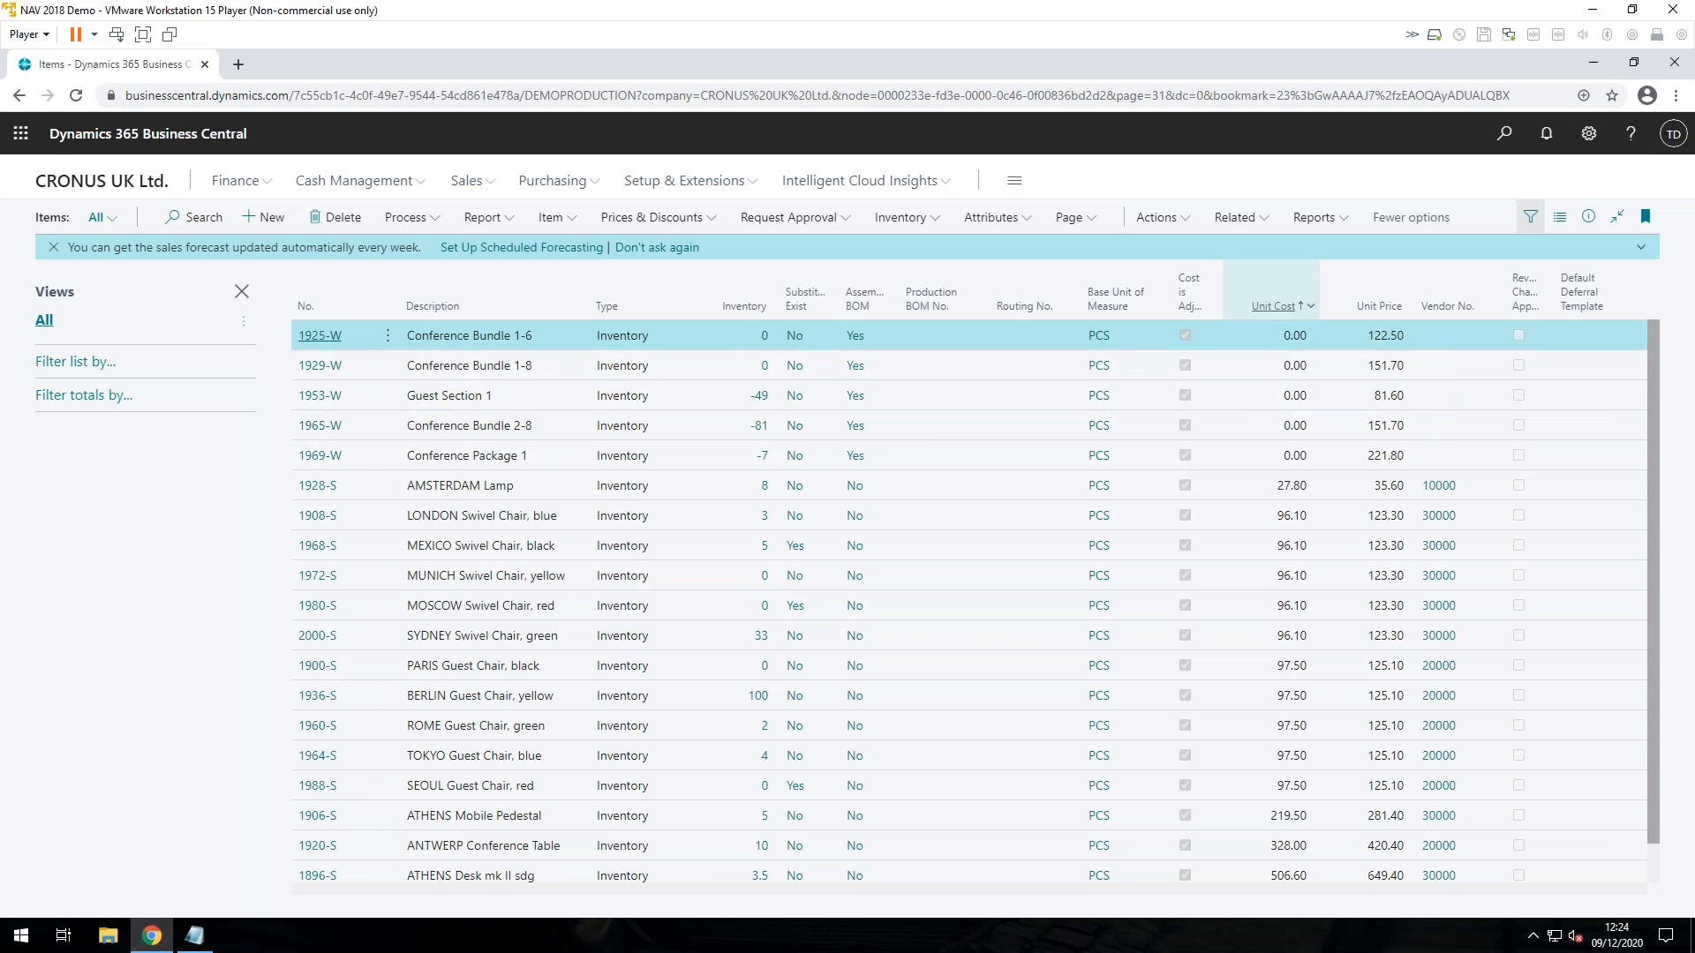
{"action": "left_click", "coordinate": [1284, 309]}
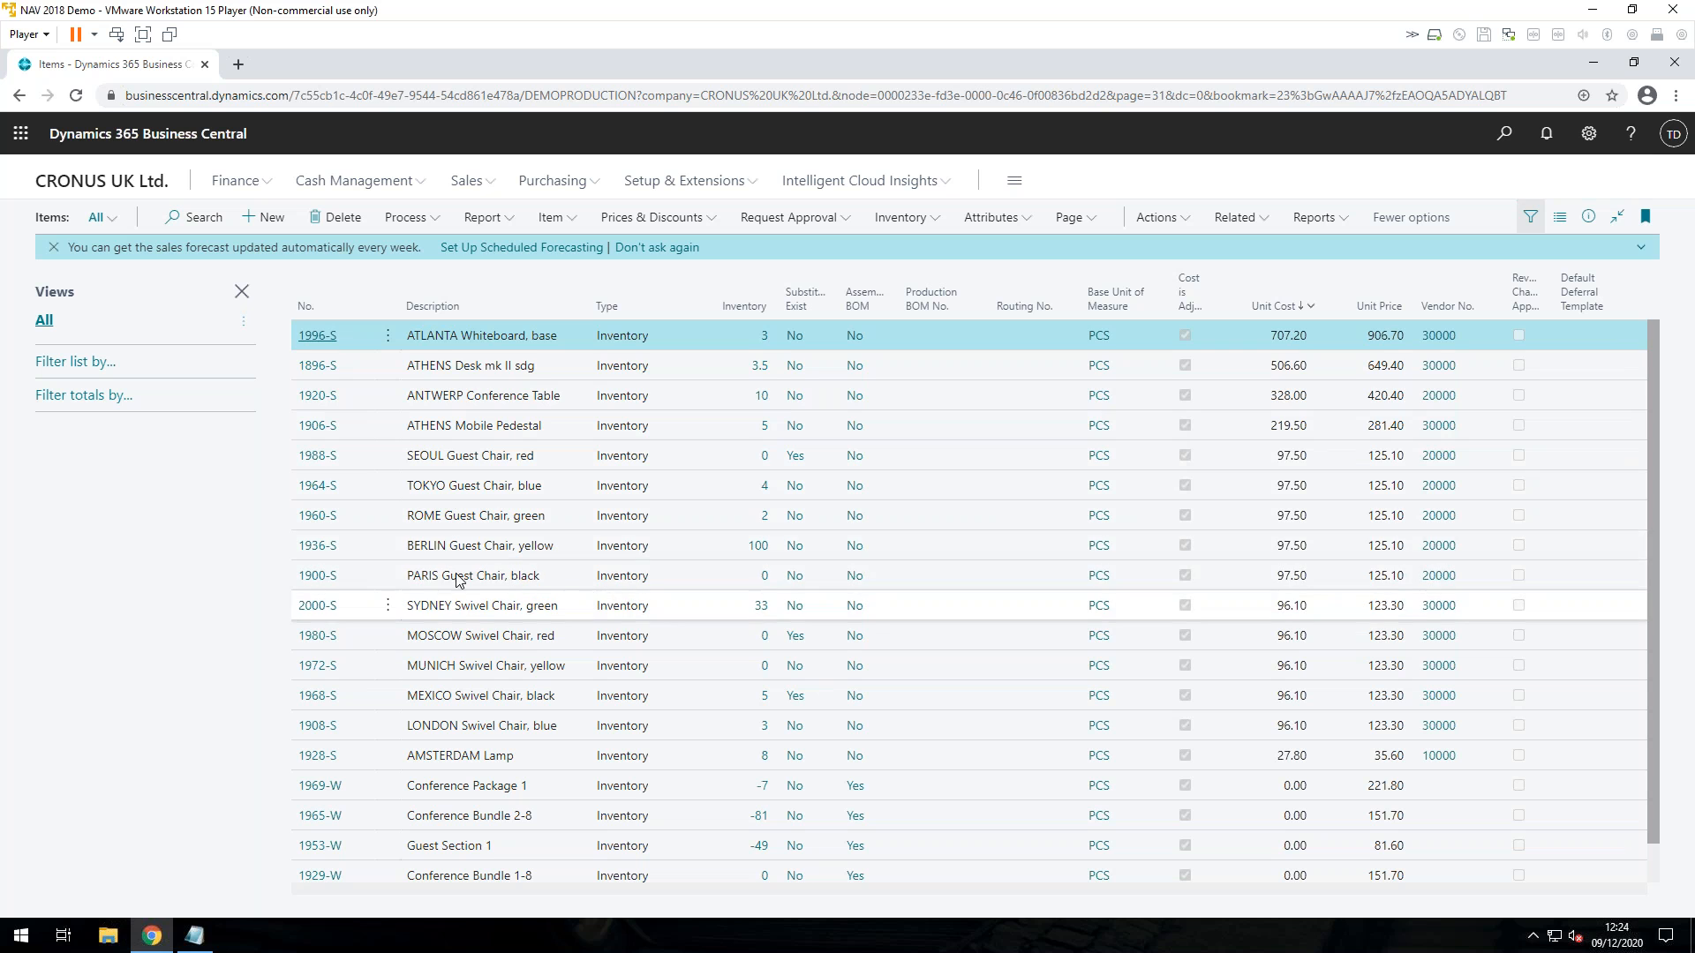
Search the Items list for "ath" and clear the search.
{"action": "left_click", "coordinate": [196, 227]}
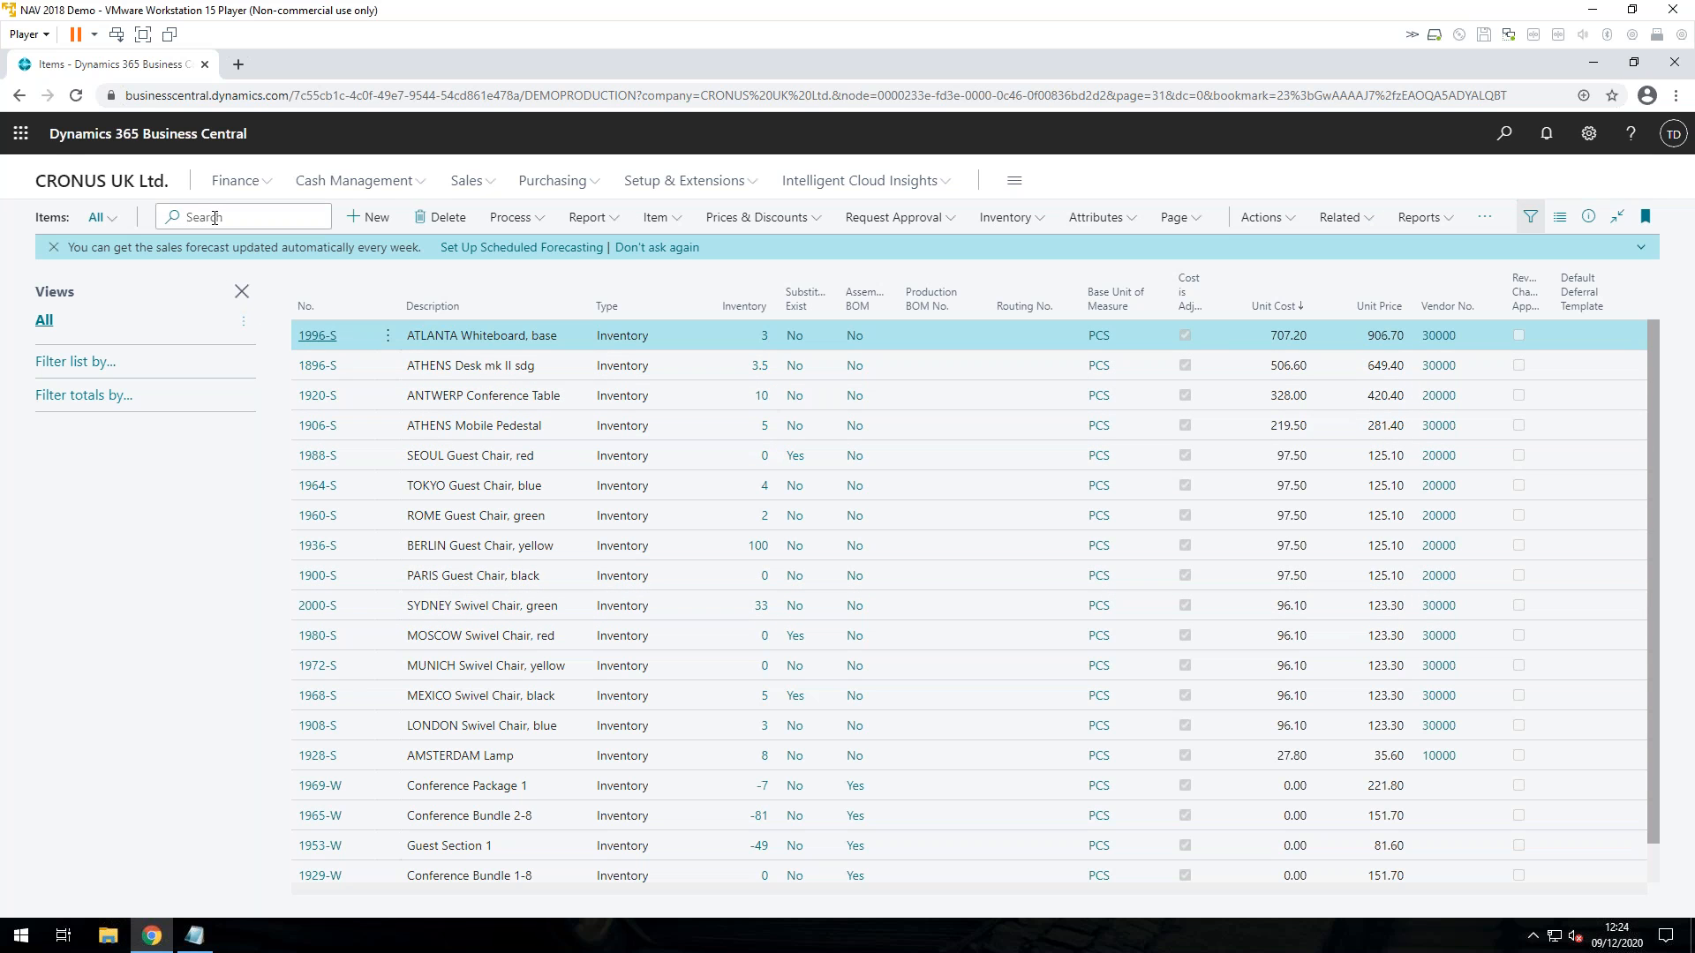
{"action": "type", "text": "ath"}
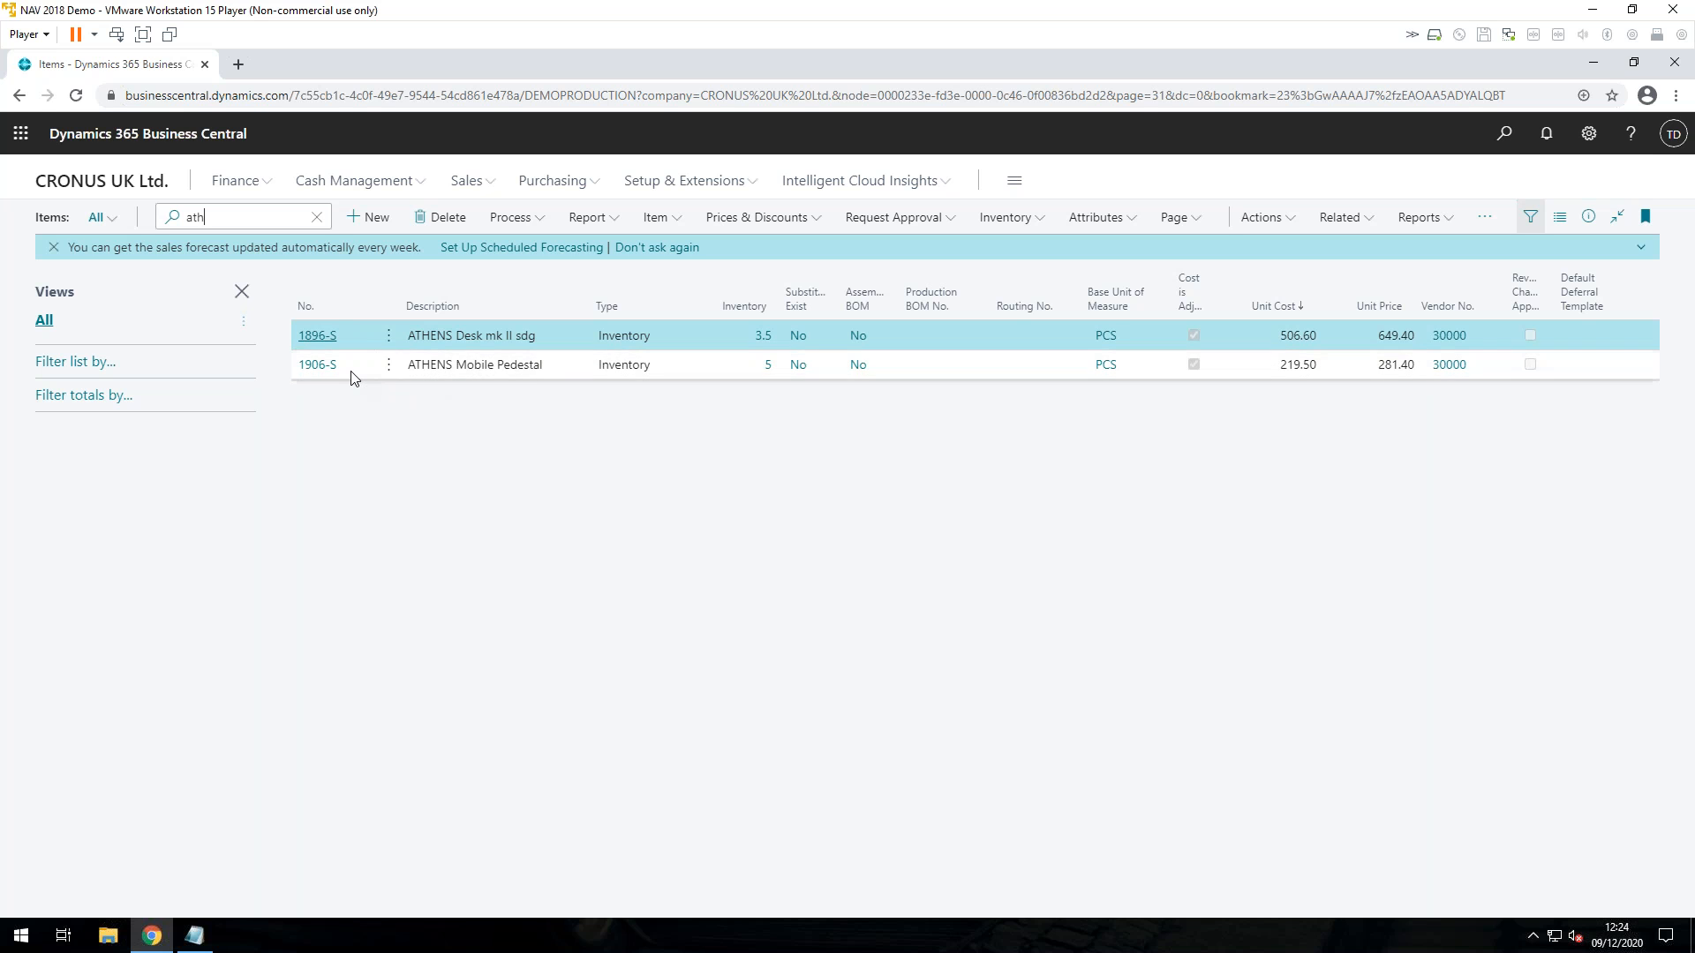
{"action": "left_click", "coordinate": [316, 218]}
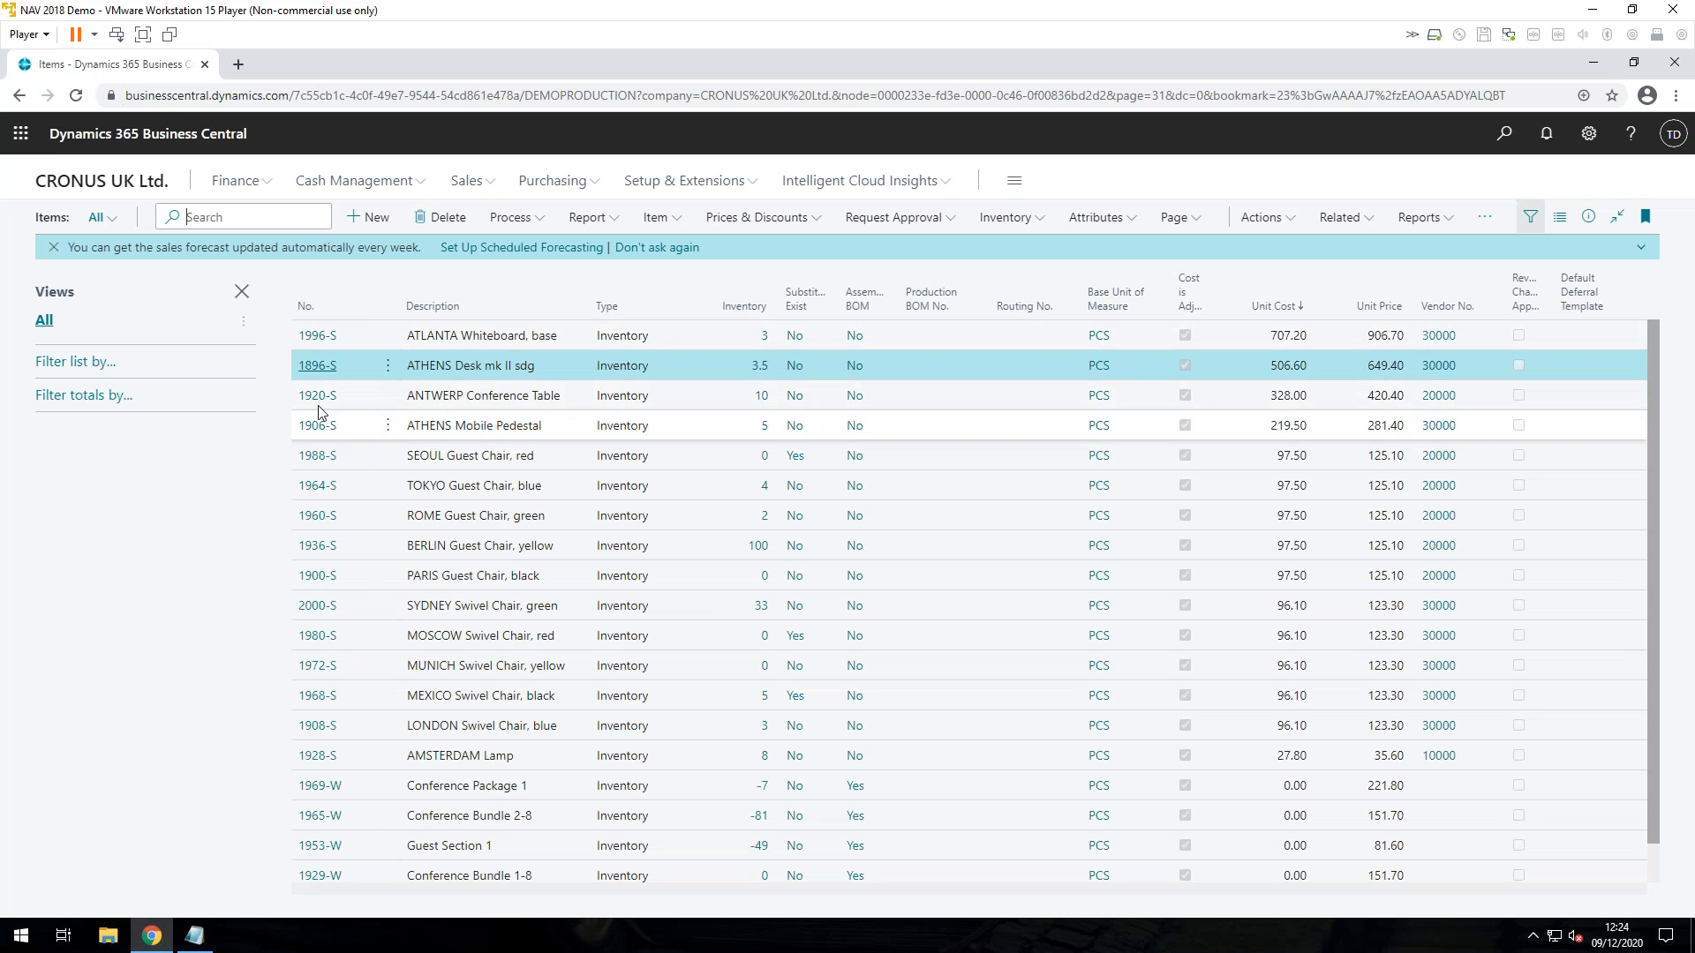
Filter the Items list by the No. field with the value *W*.
{"action": "left_click", "coordinate": [242, 294]}
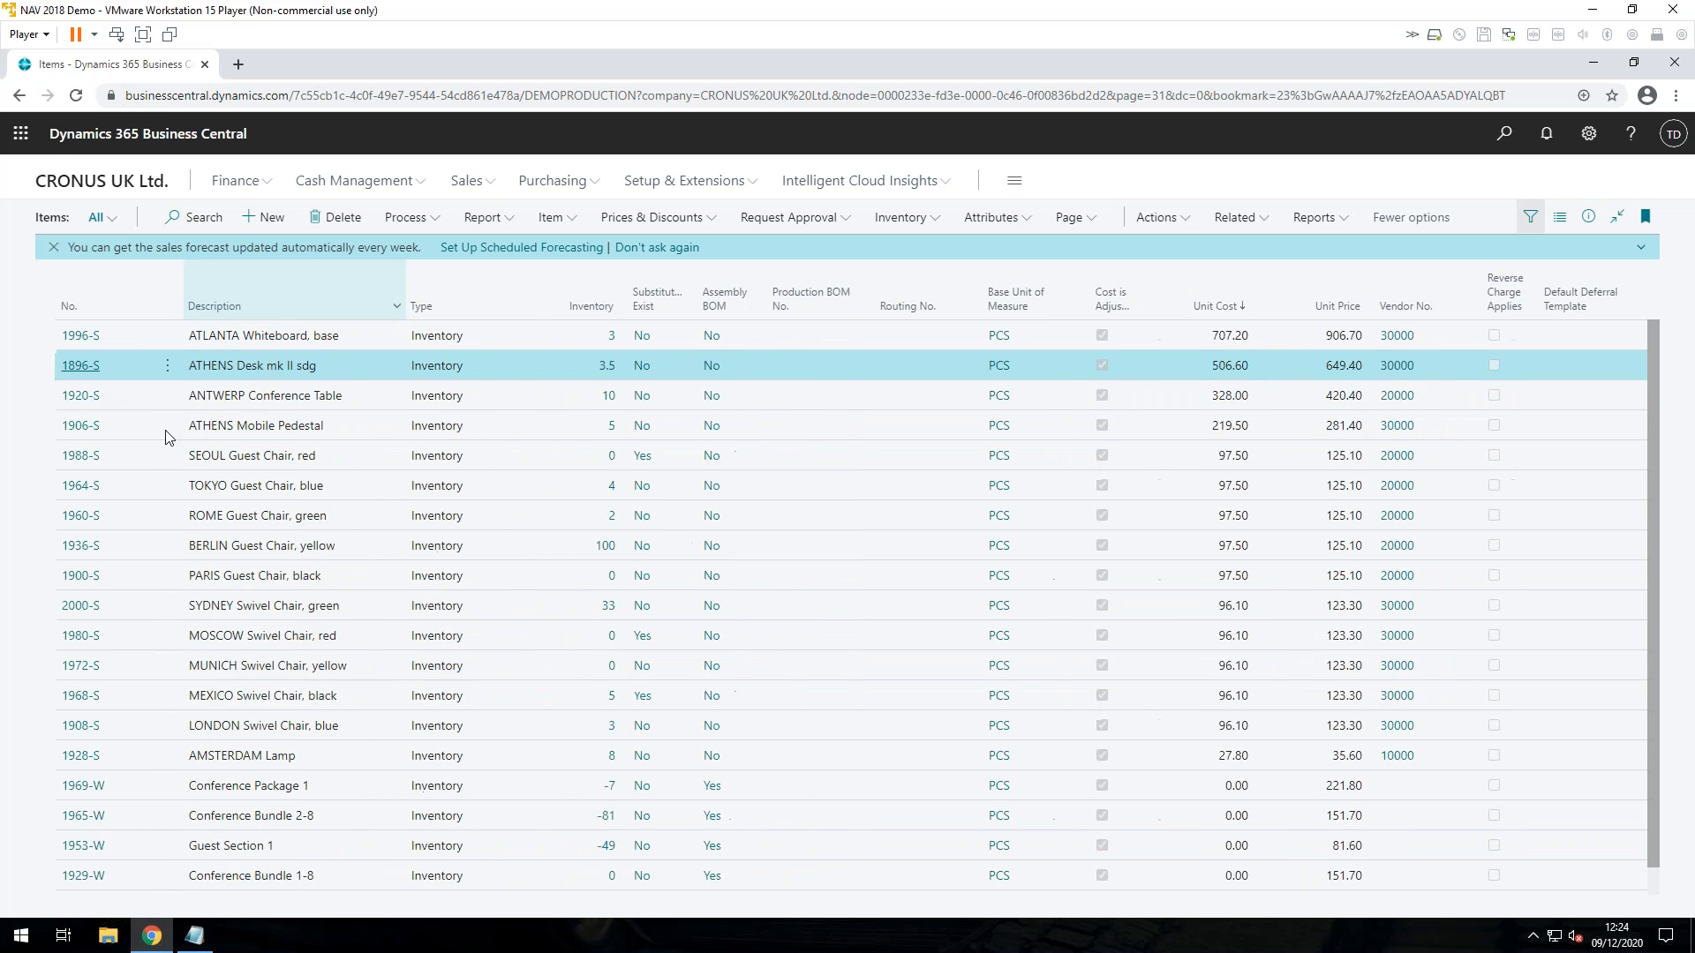
{"action": "left_click", "coordinate": [1529, 218]}
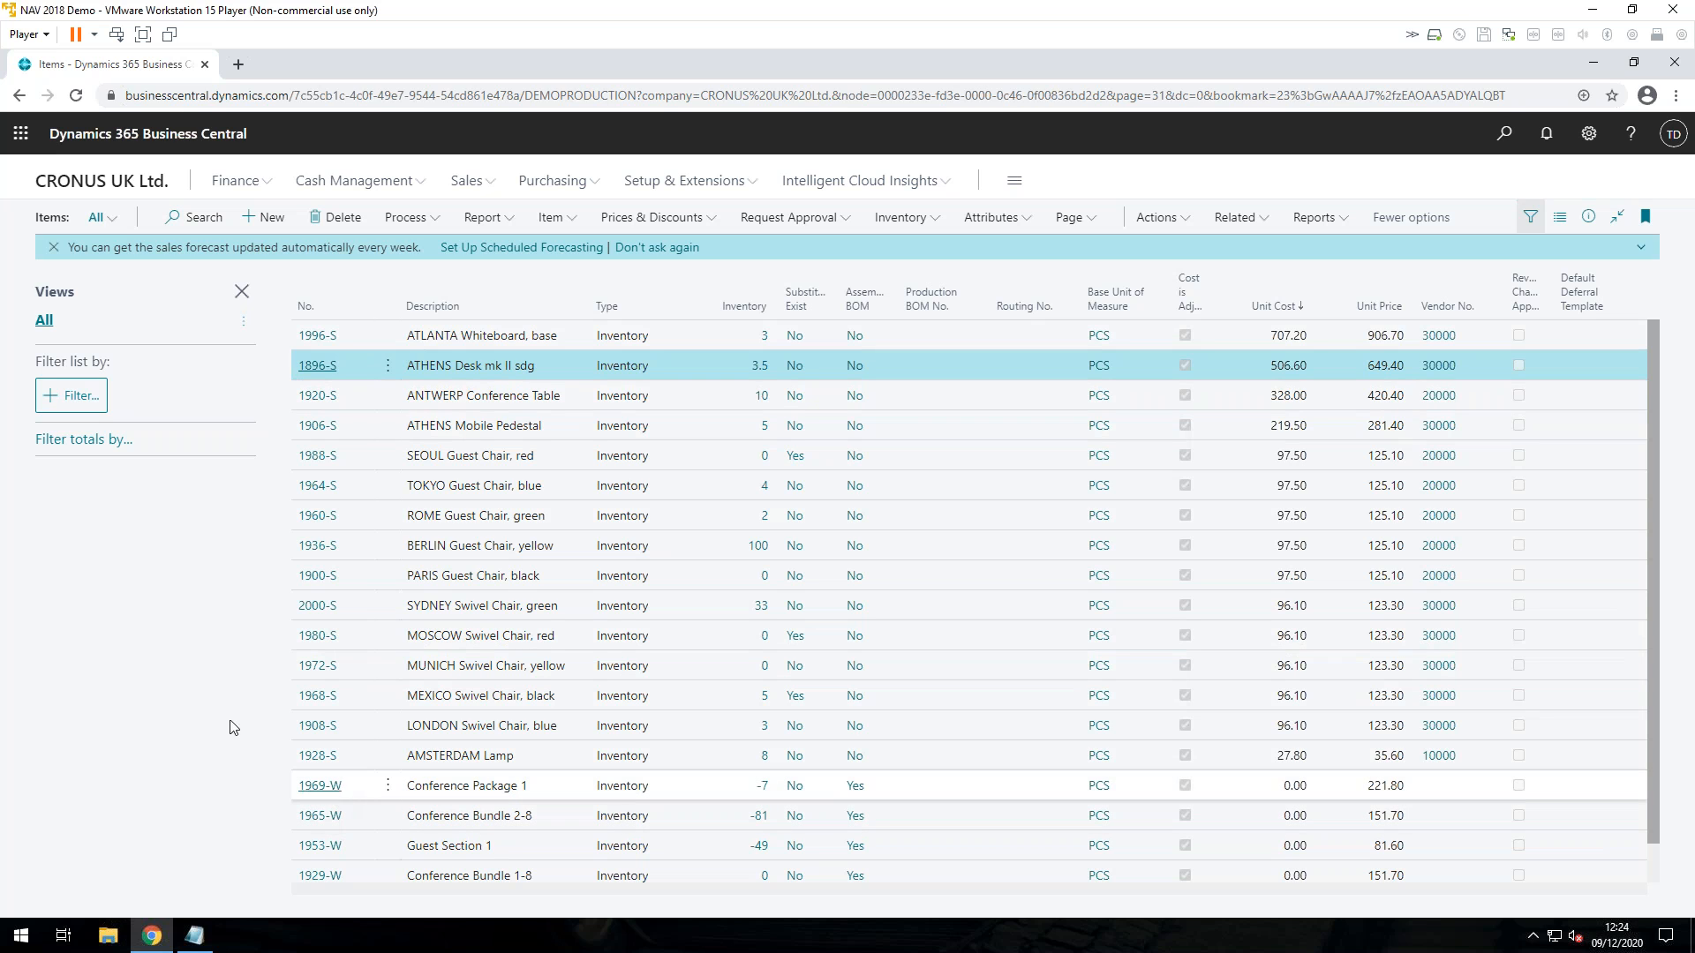
{"action": "left_click", "coordinate": [54, 400]}
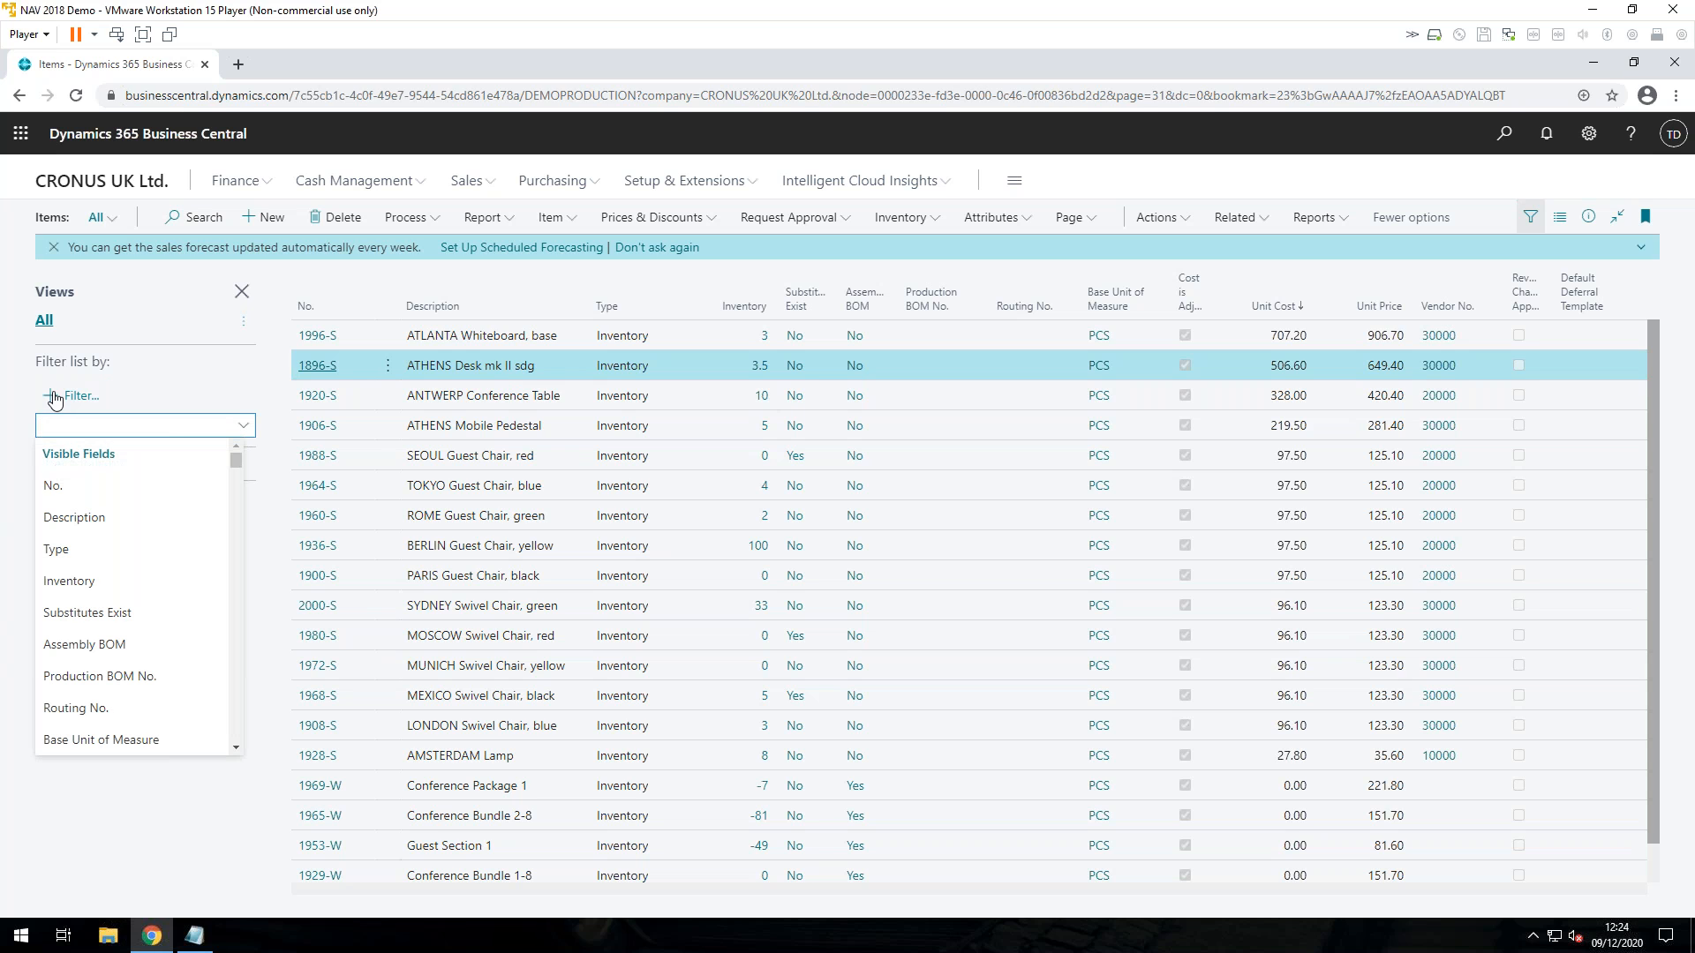
{"action": "left_click", "coordinate": [55, 488]}
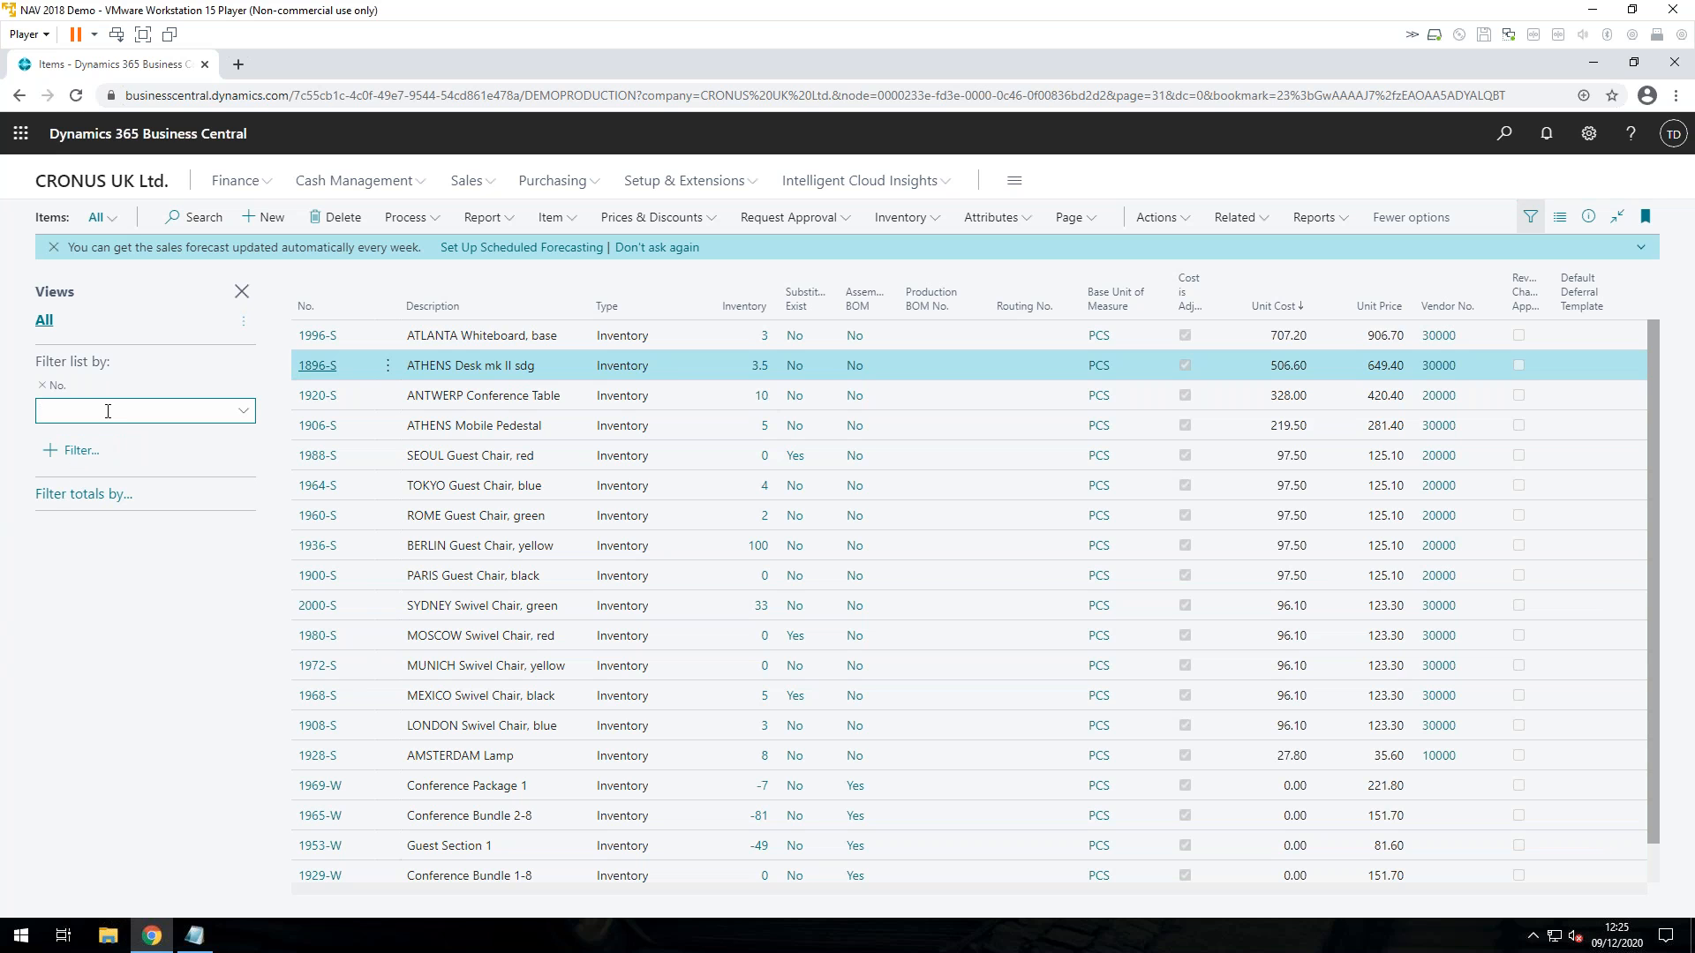
{"action": "type", "text": "*W"}
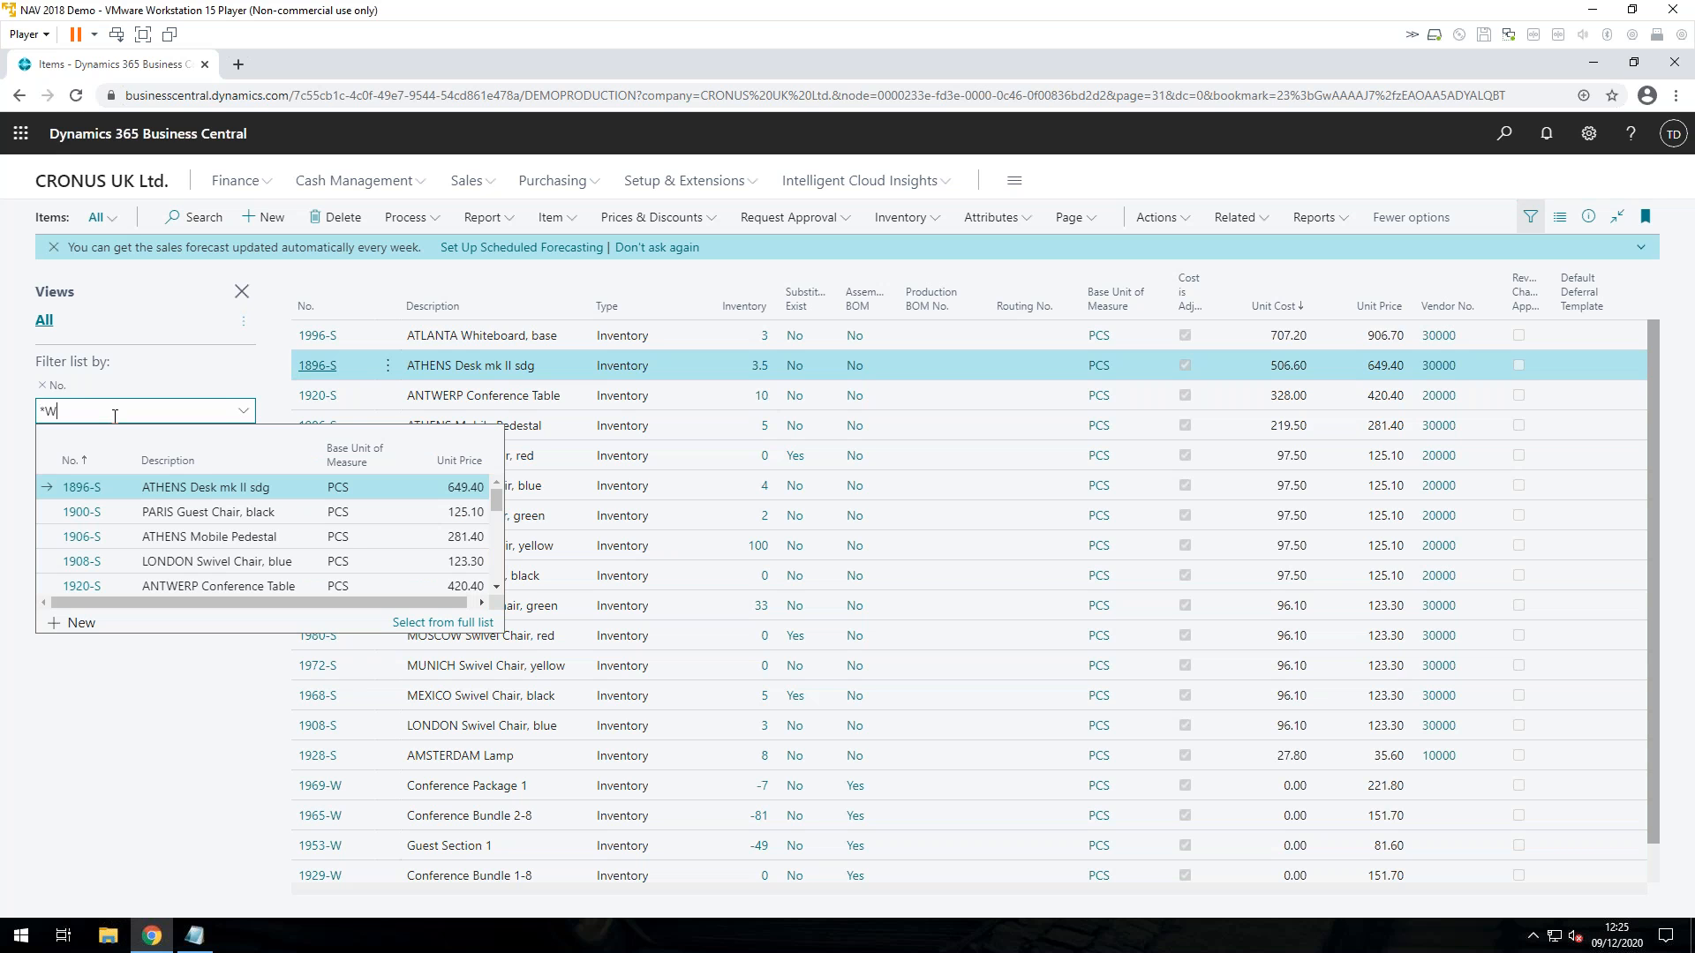
{"action": "type", "text": "*"}
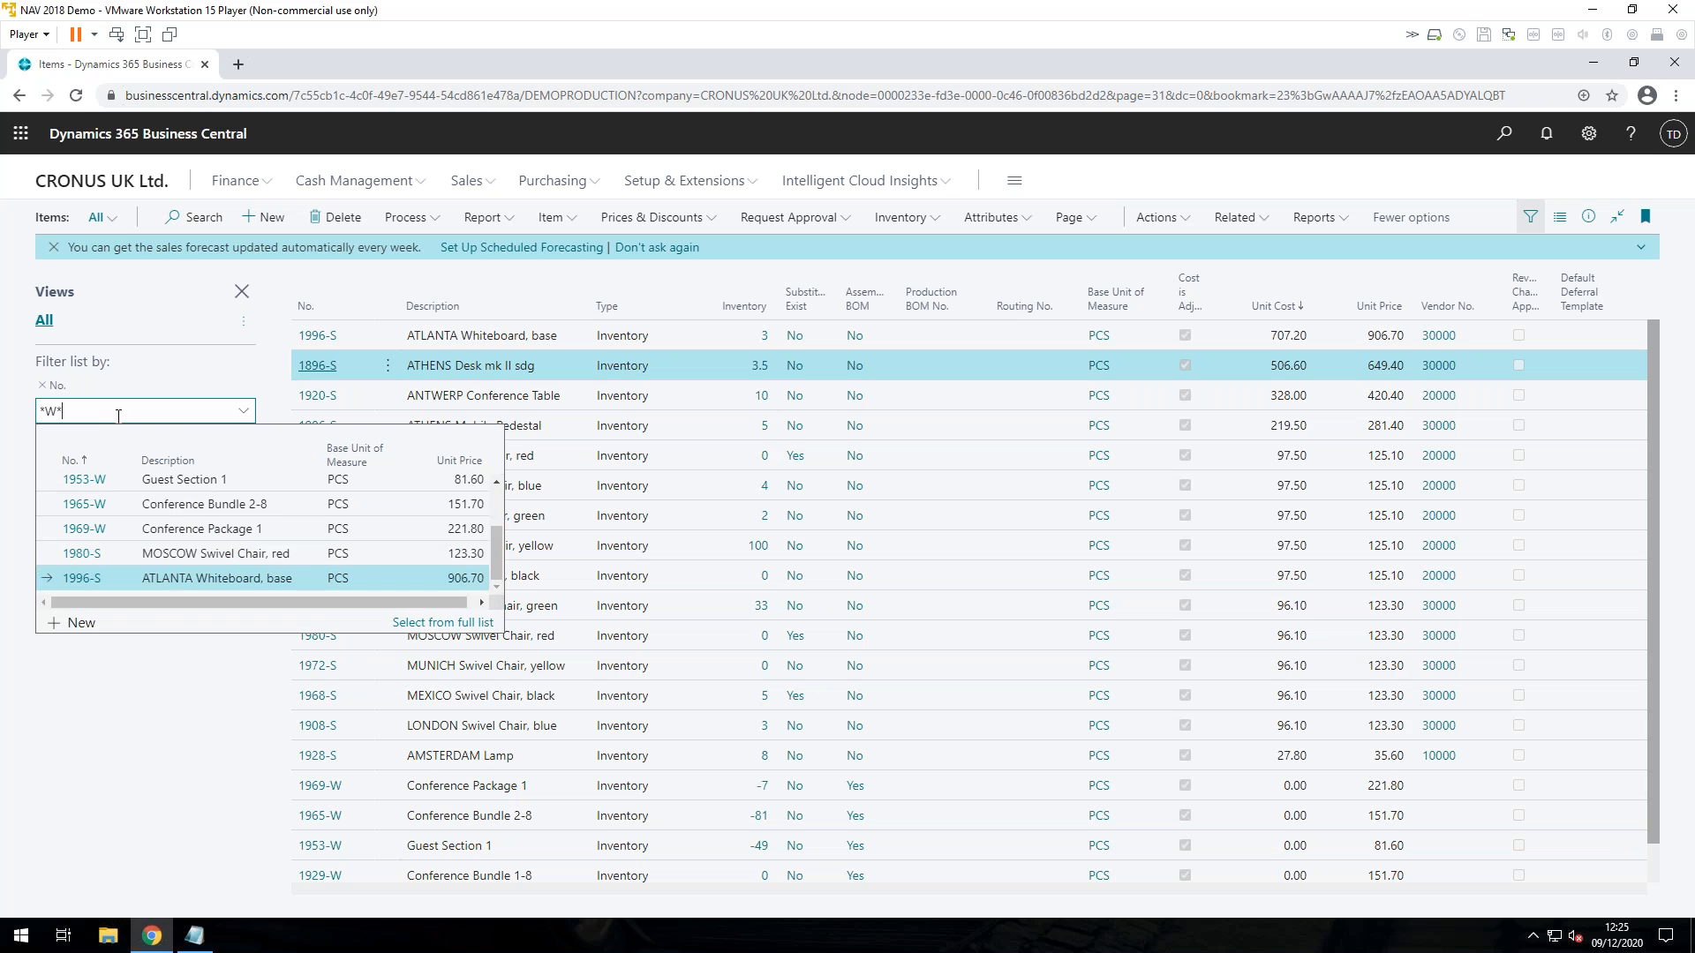
{"action": "key", "text": "Return"}
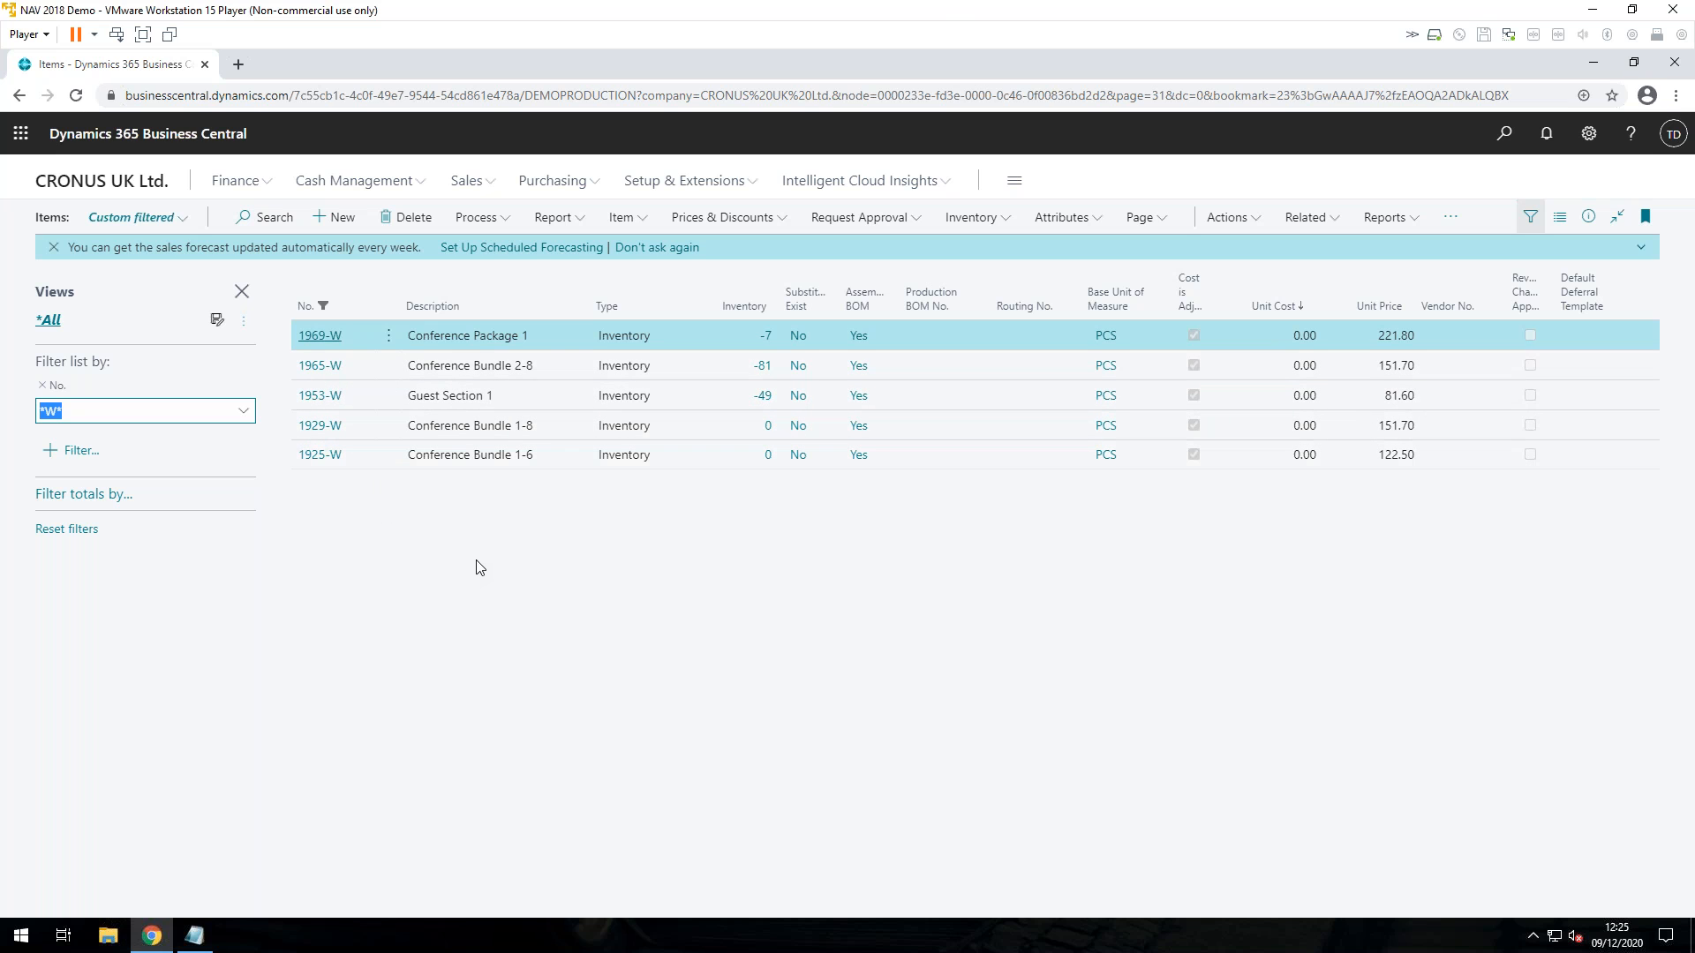
Save the filtered list as a view named My W Items, and compare it with the All view.
{"action": "left_click", "coordinate": [217, 321]}
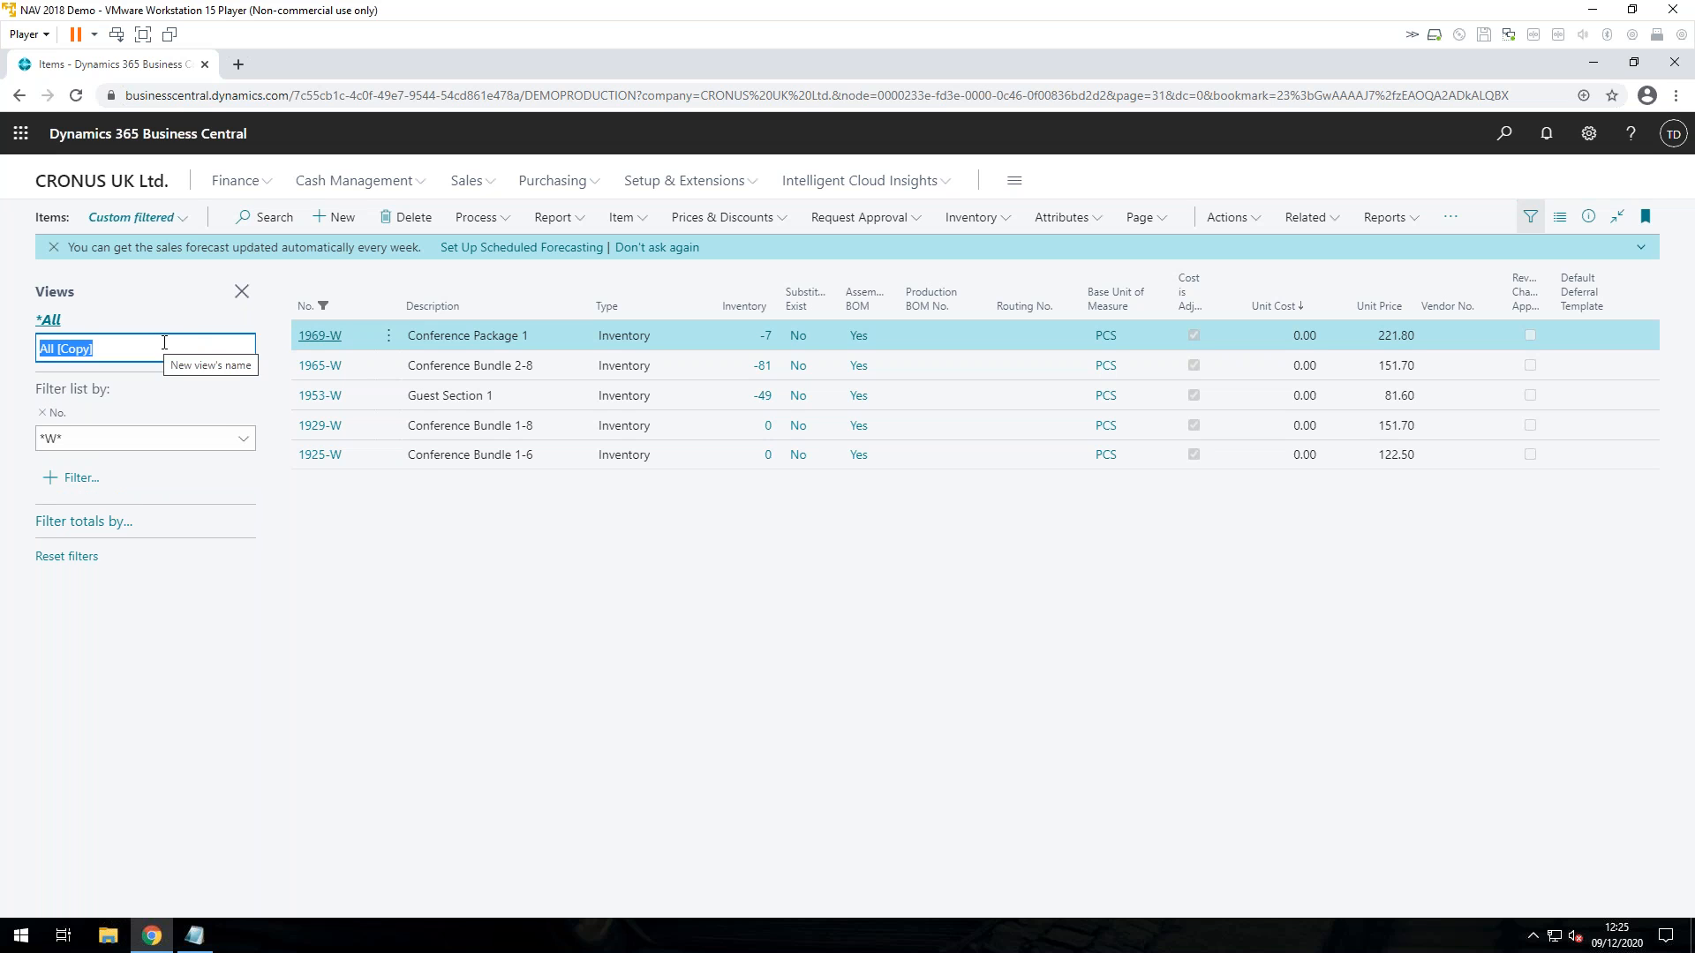
{"action": "type", "text": "My"}
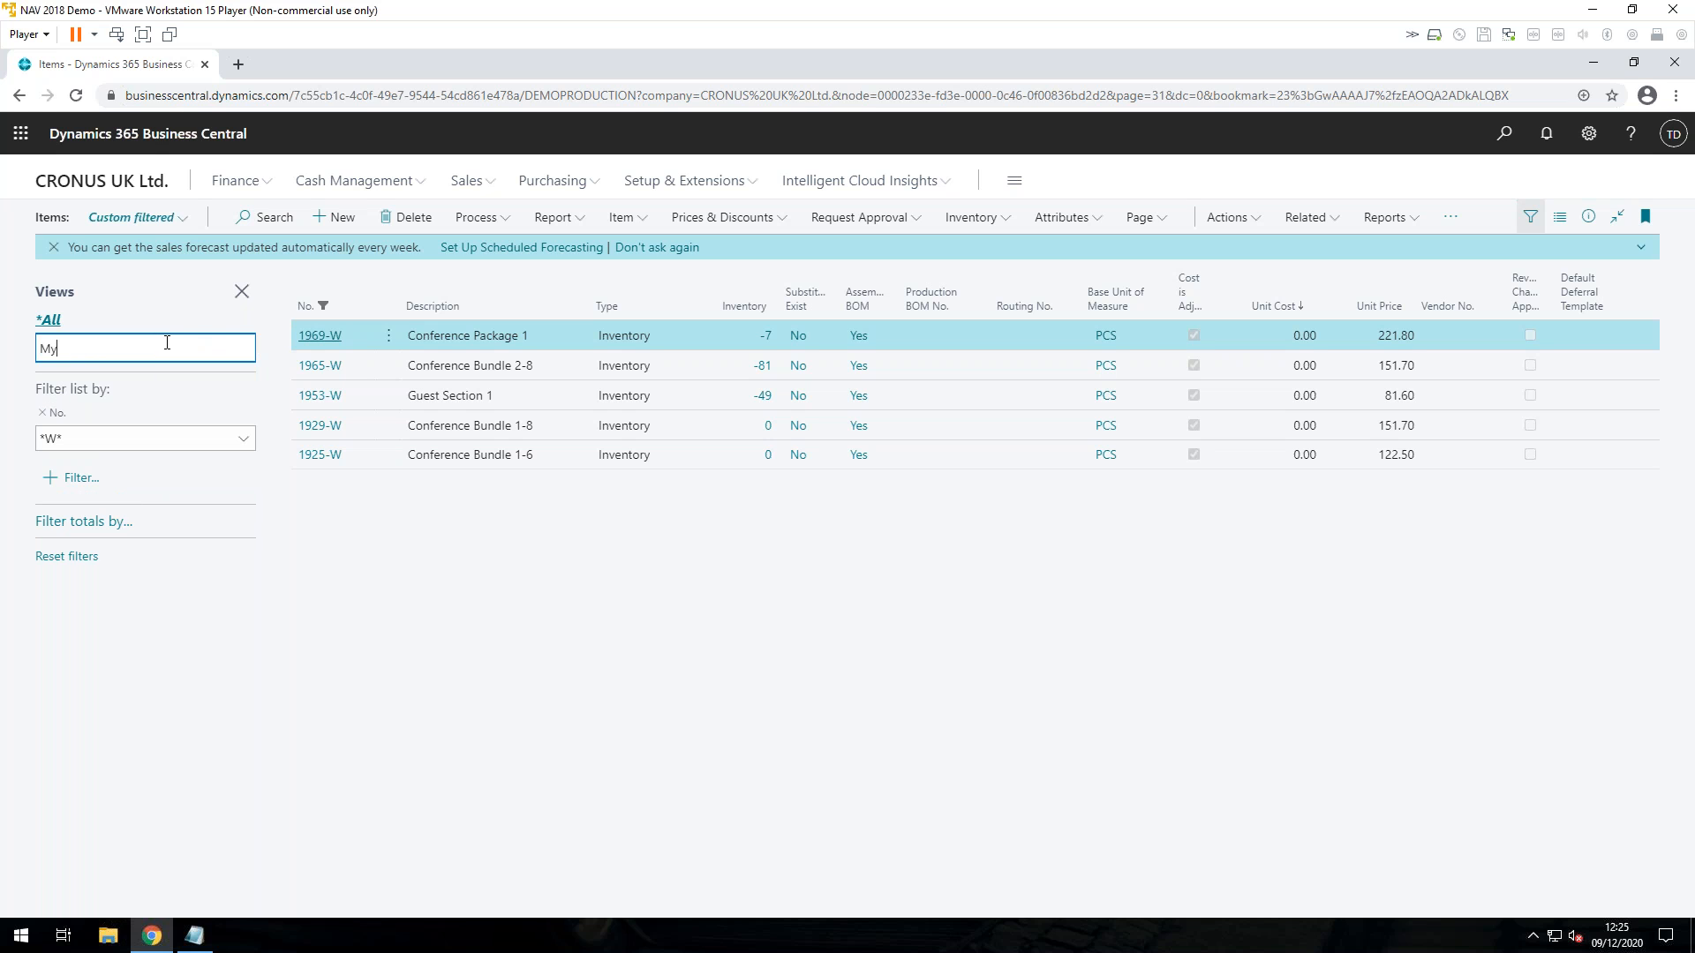
{"action": "type", "text": " W Items"}
{"action": "key", "text": "Return"}
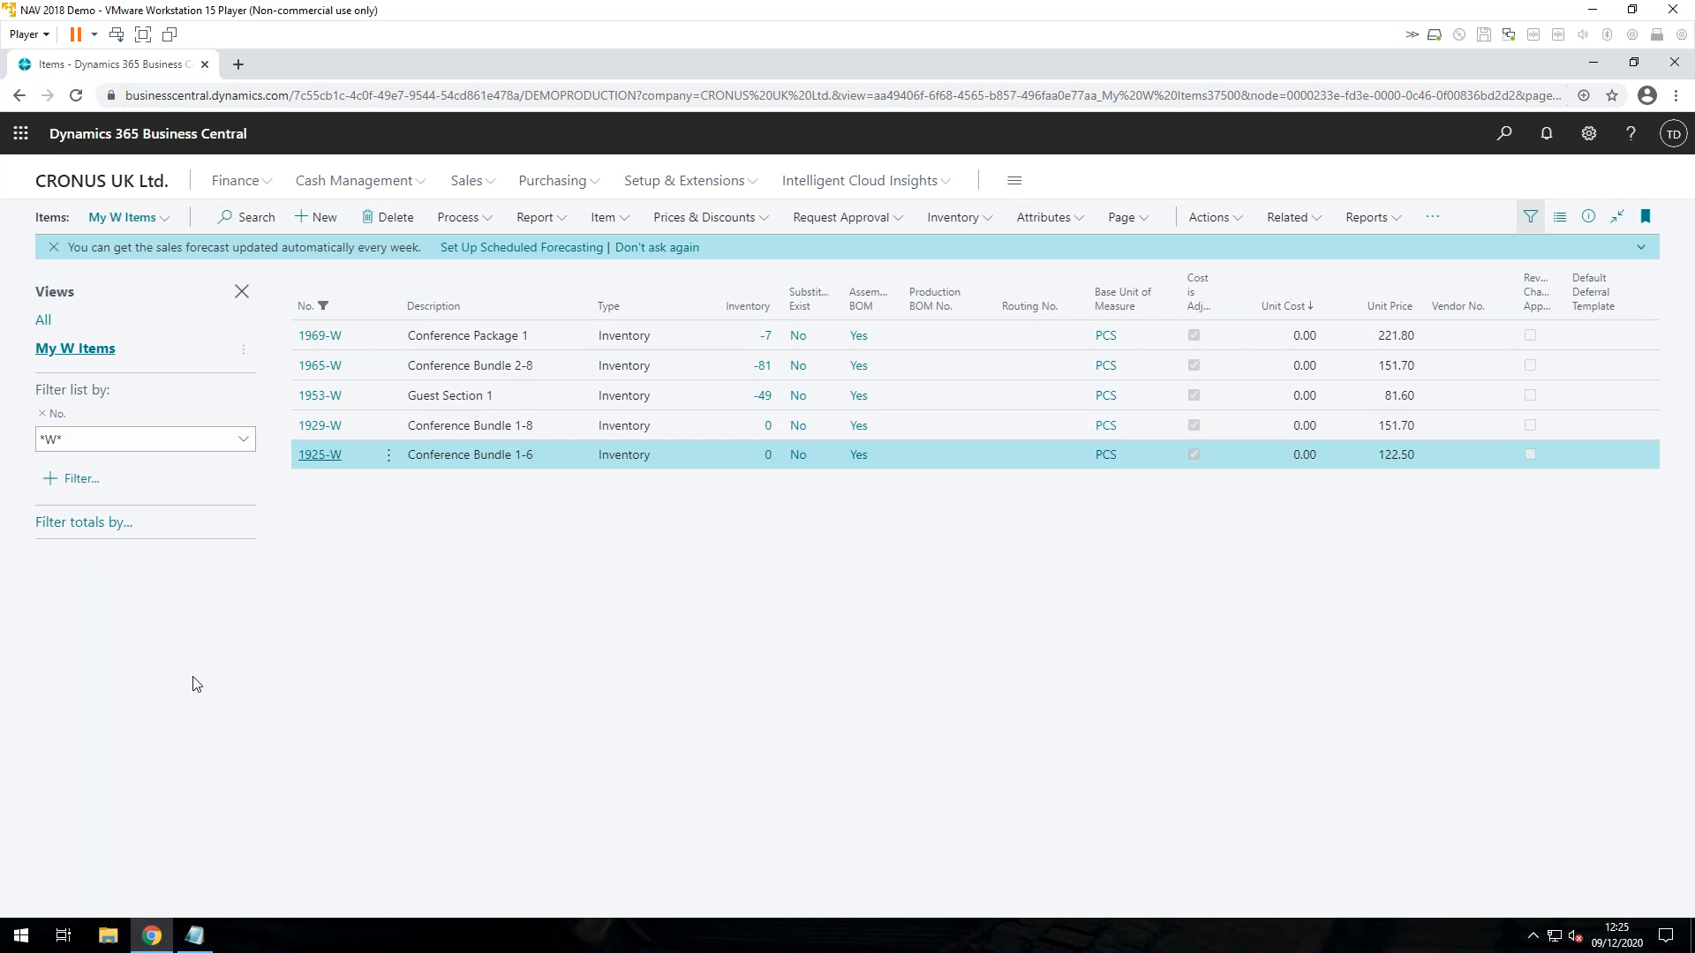
{"action": "left_click", "coordinate": [42, 323]}
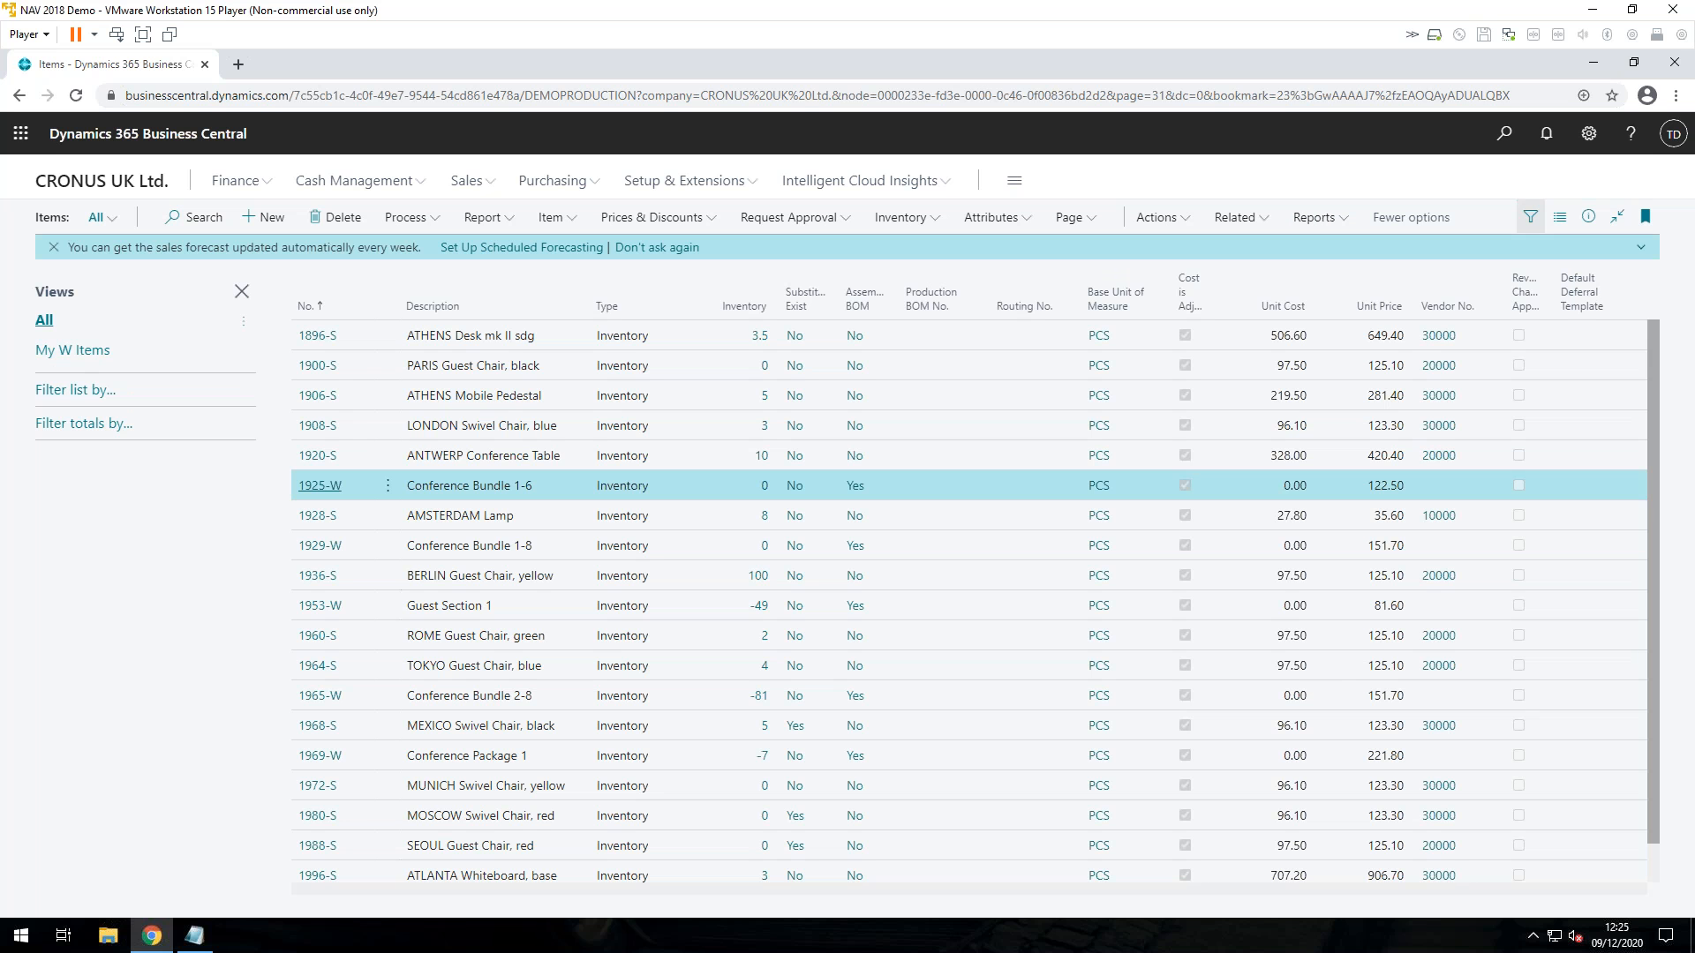
{"action": "left_click", "coordinate": [75, 357]}
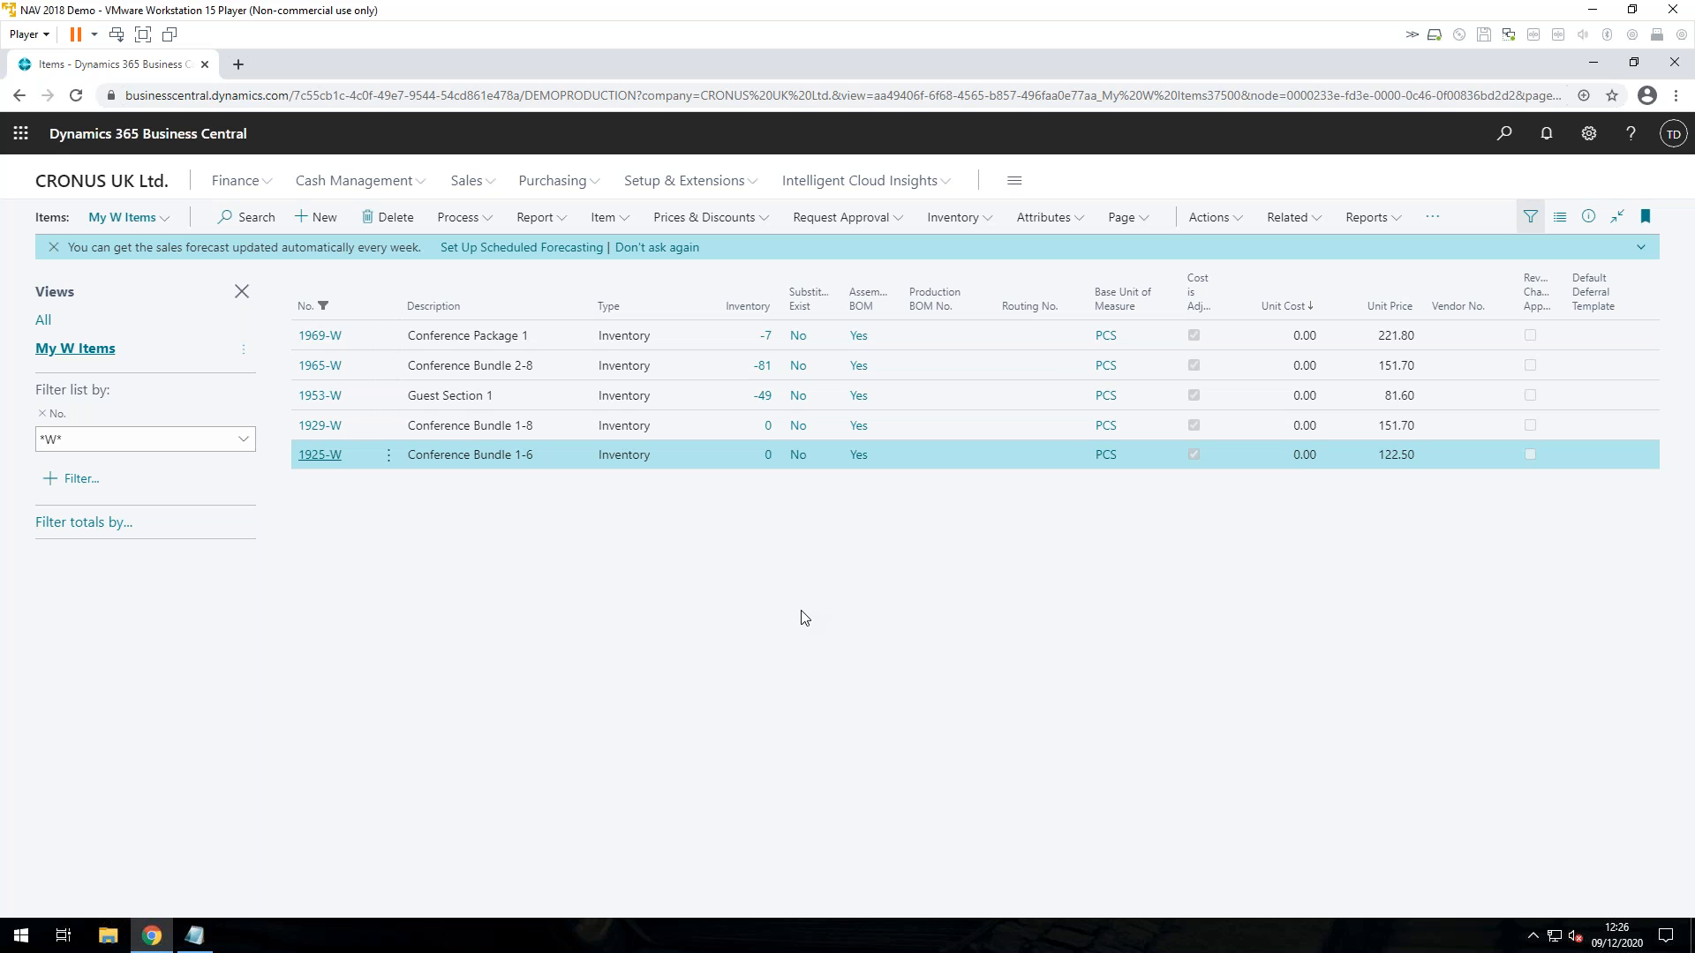
Search Business Central for help on how to depreciate a fixed asset, and close the search.
{"action": "left_click", "coordinate": [1505, 137]}
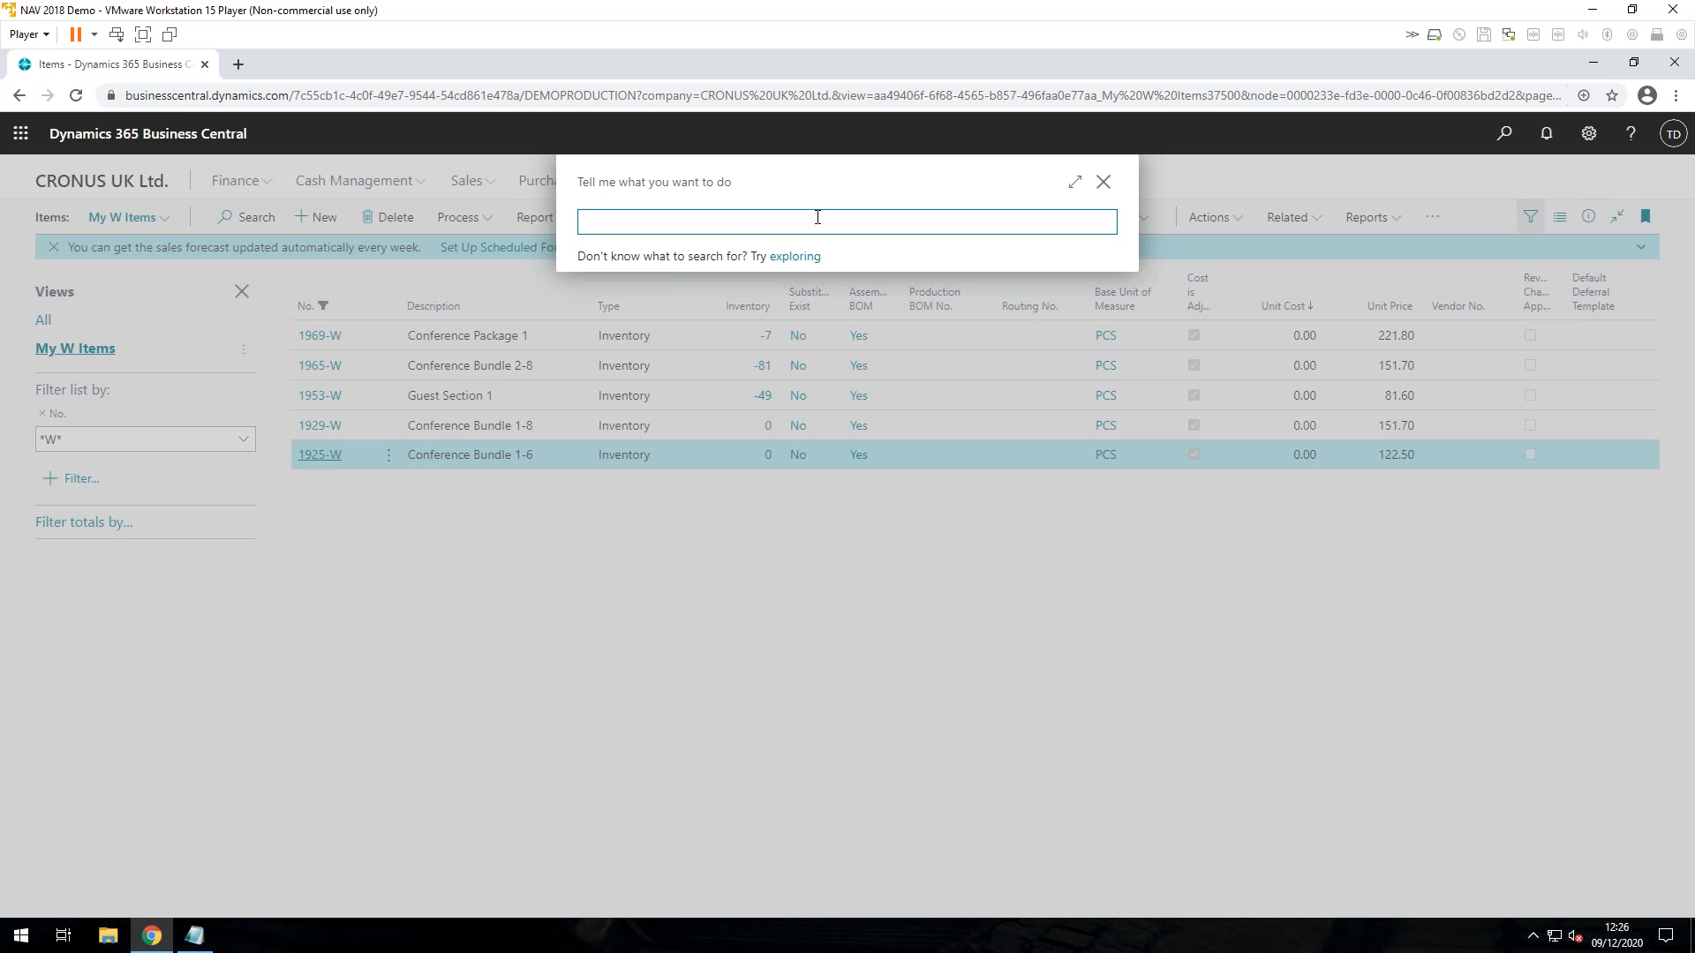
{"action": "type", "text": "how to mdepreciate fixed asset"}
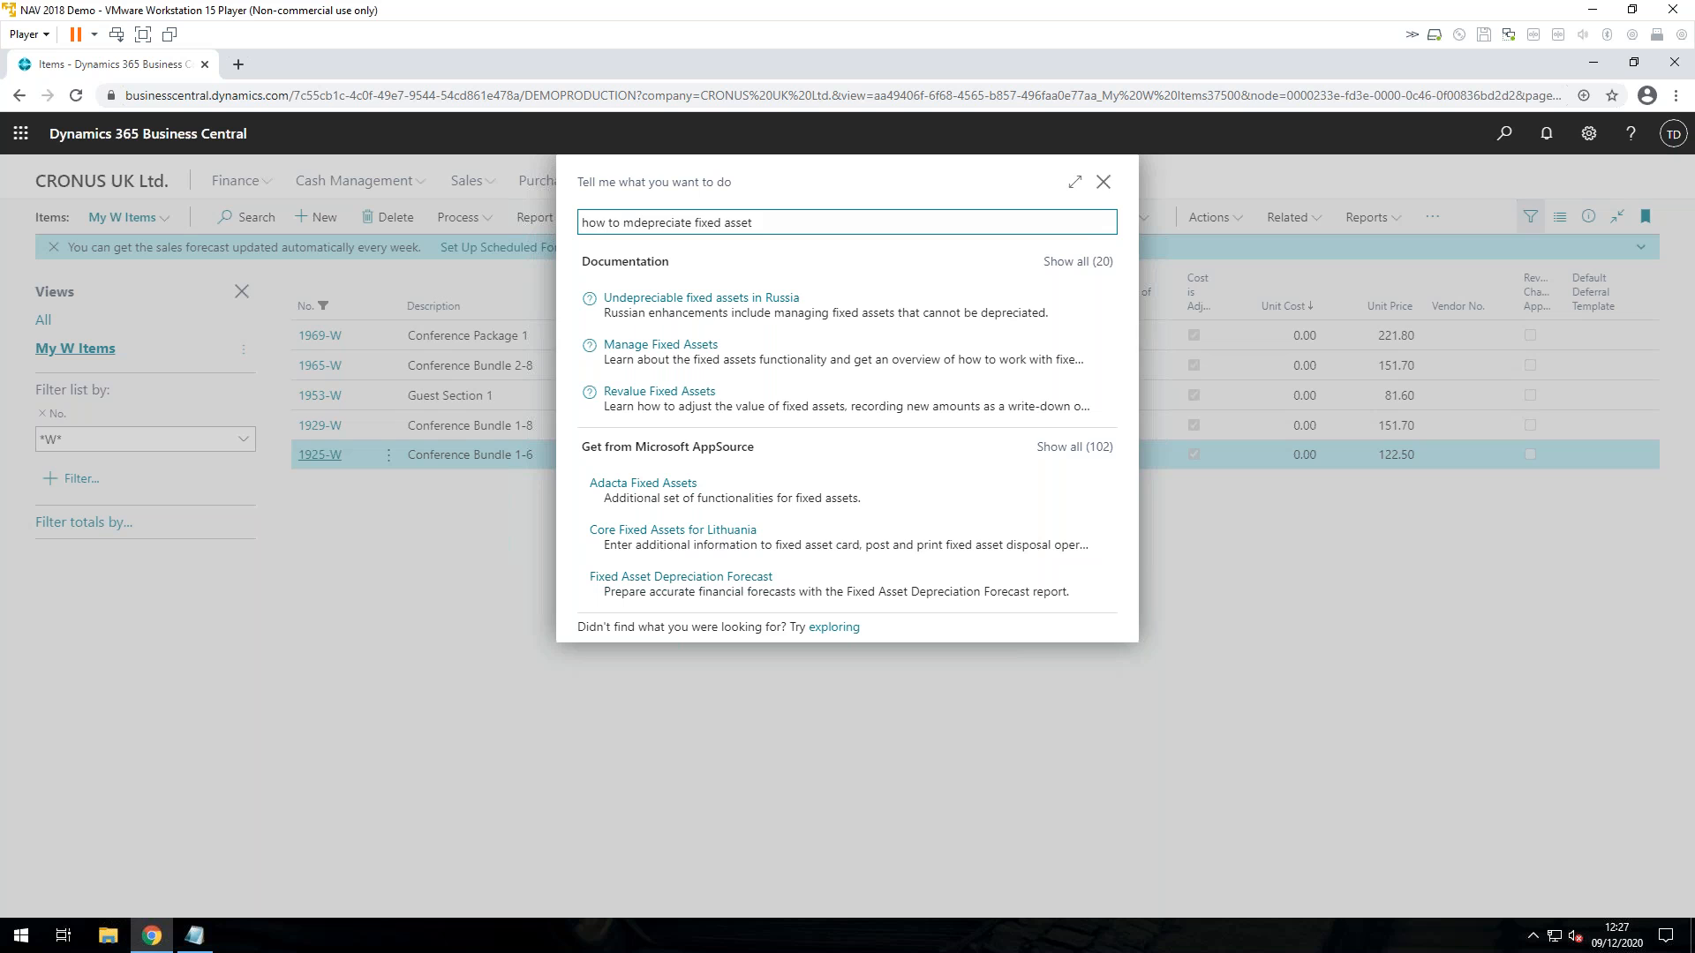
{"action": "left_click", "coordinate": [1102, 184]}
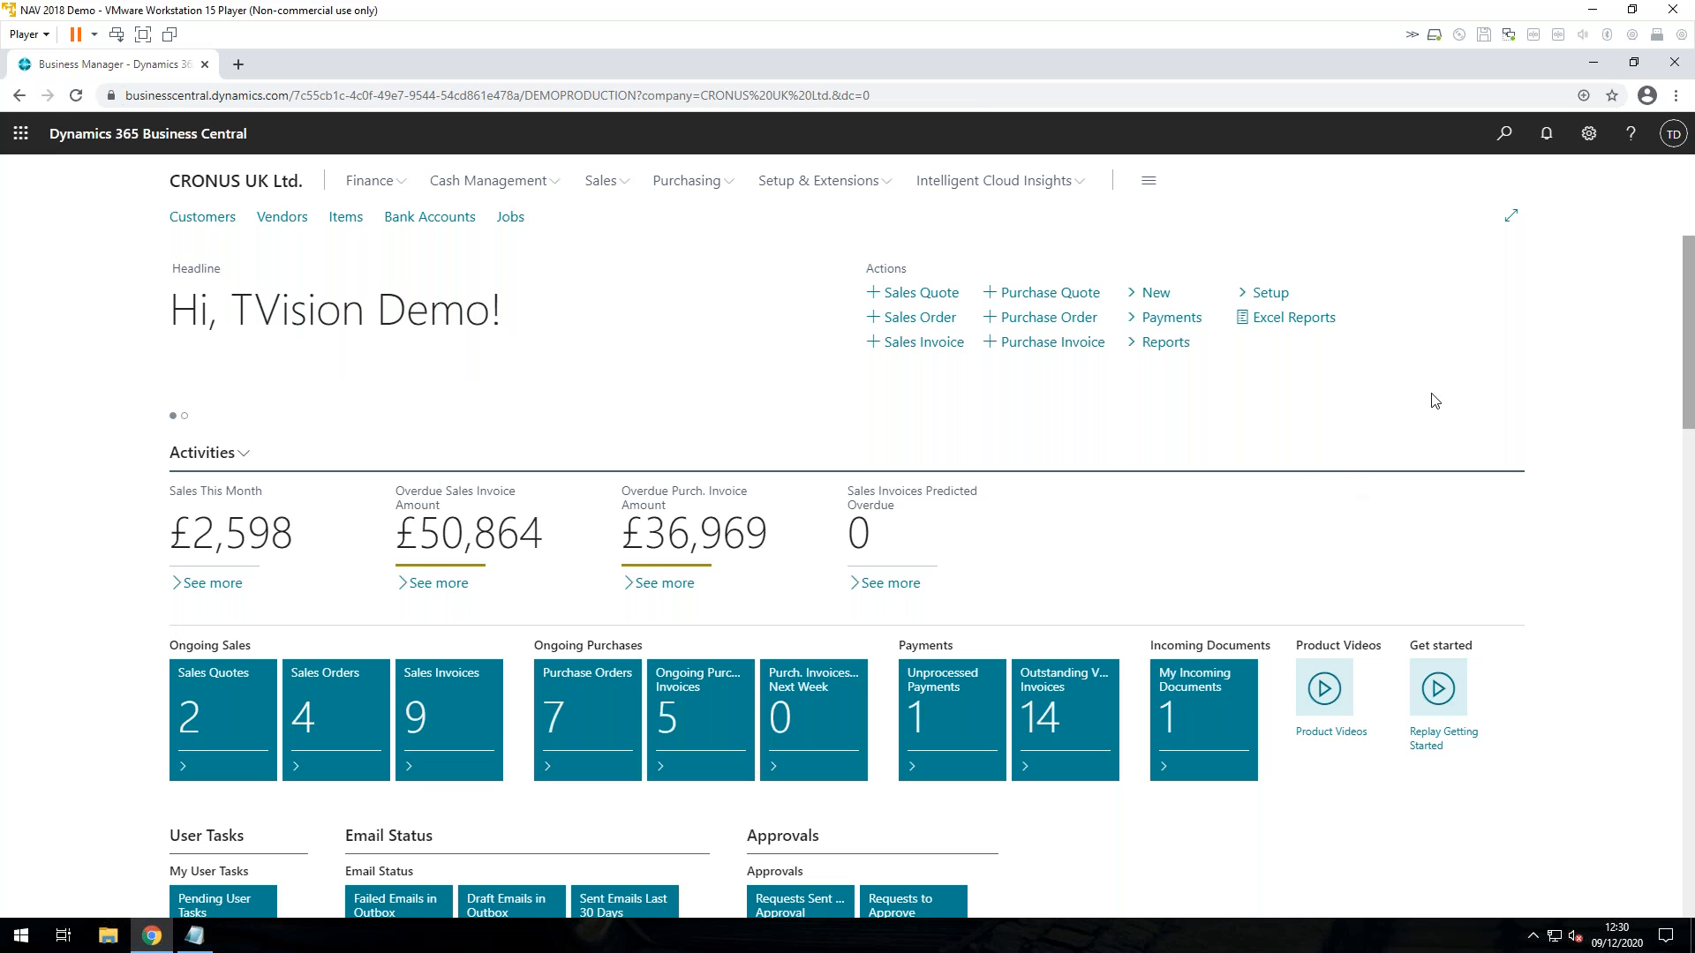
Find User Personalisations, review the profiles assigned to the users, and return to the home page.
{"action": "left_click", "coordinate": [1506, 137]}
{"action": "type", "text": "iuser "}
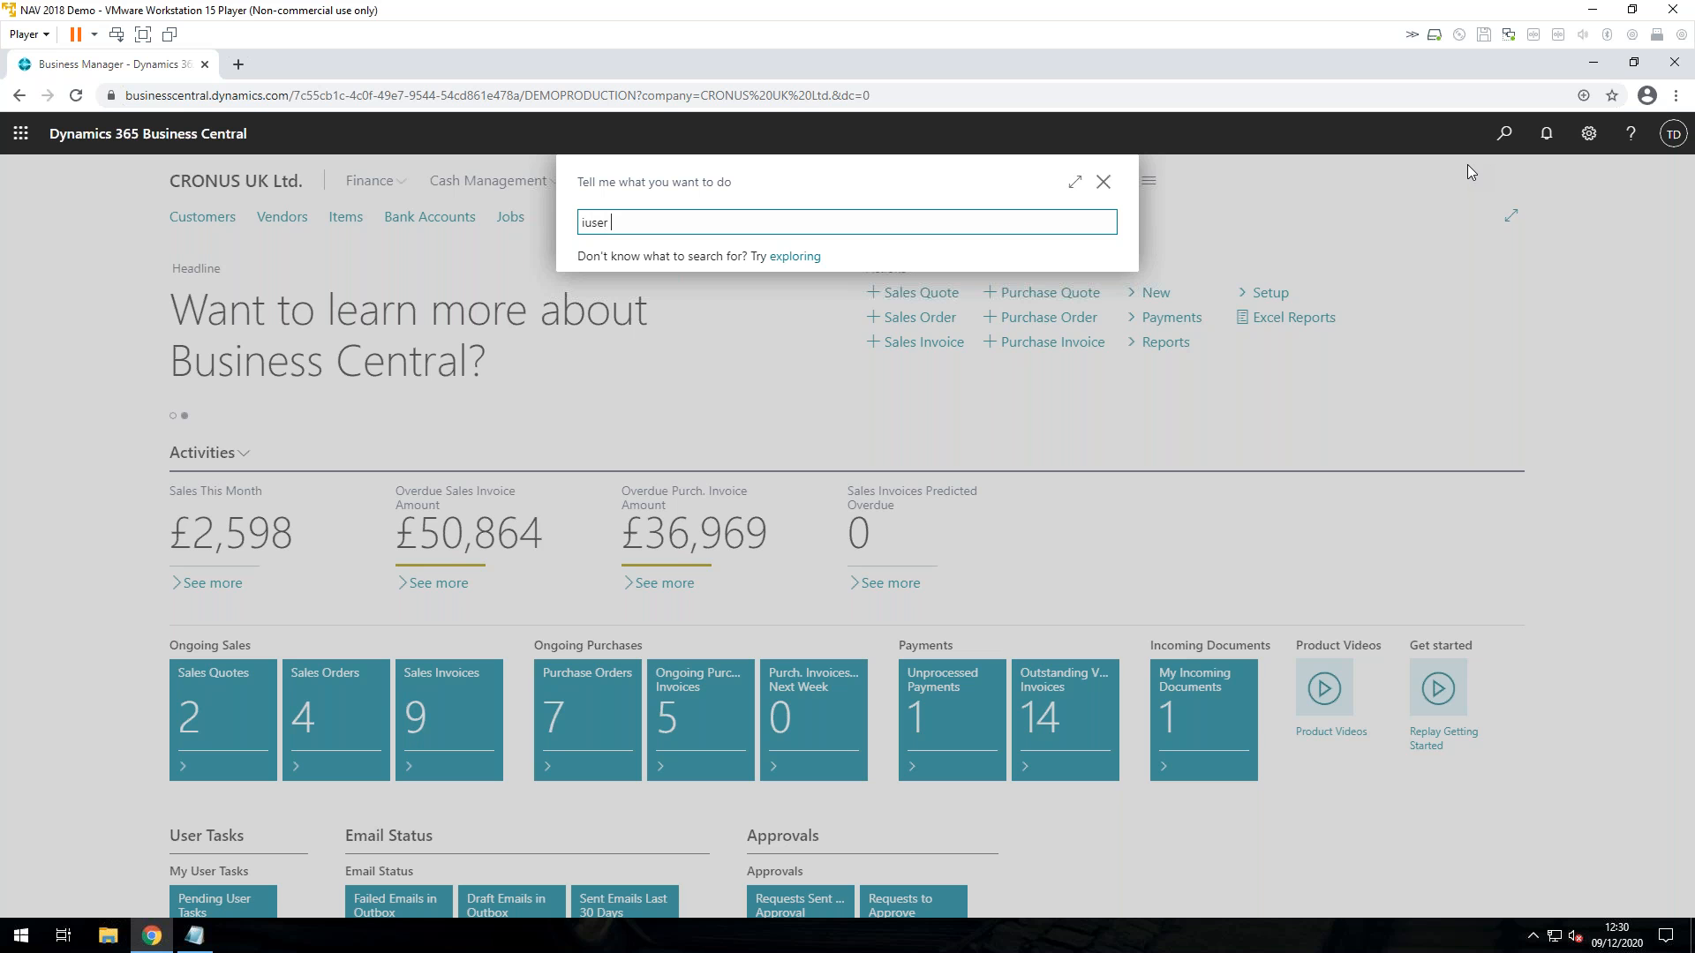
{"action": "type", "text": "per"}
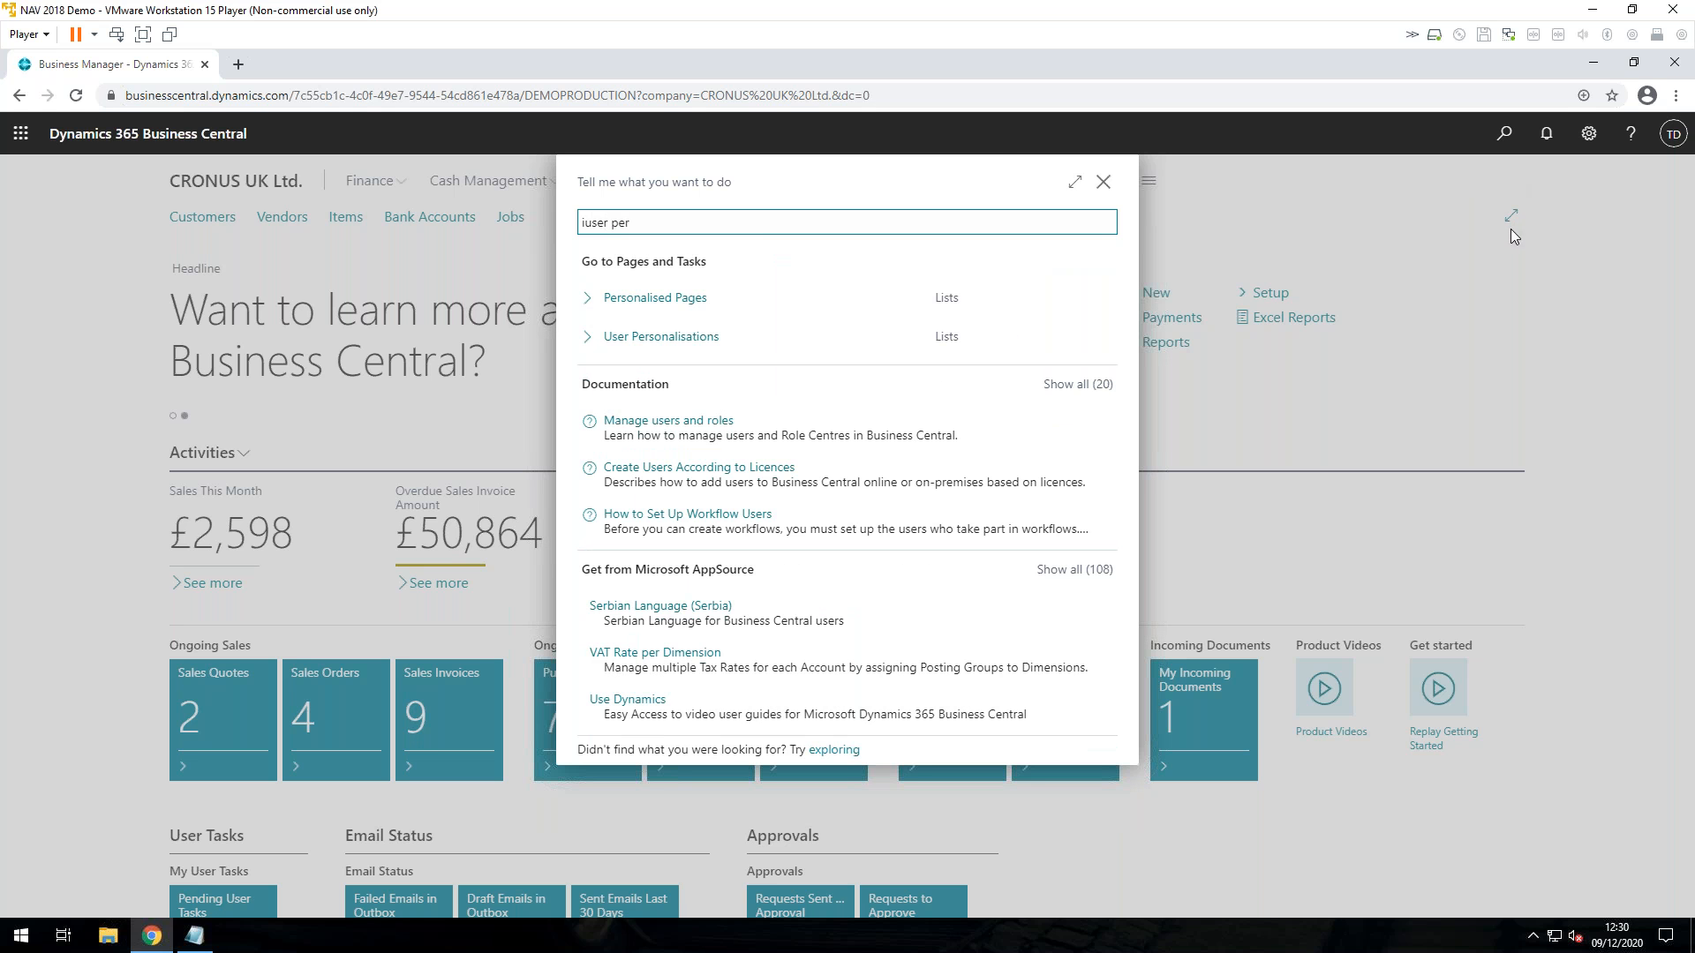
{"action": "left_click", "coordinate": [676, 345]}
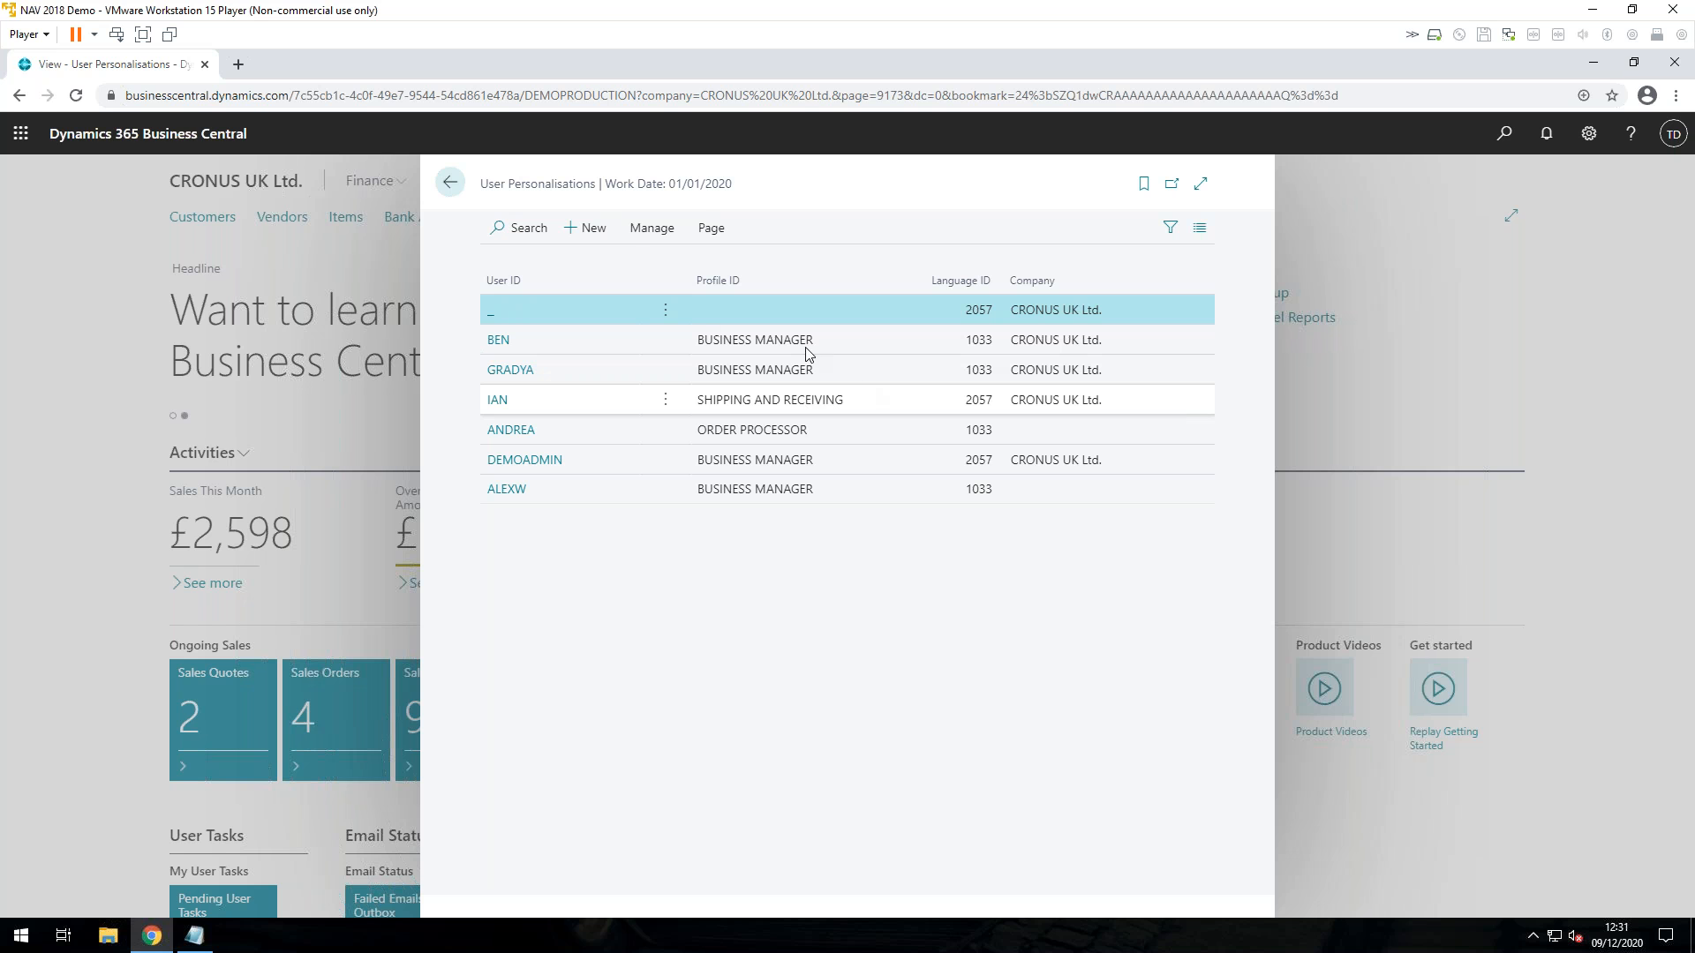
{"action": "left_click", "coordinate": [451, 183]}
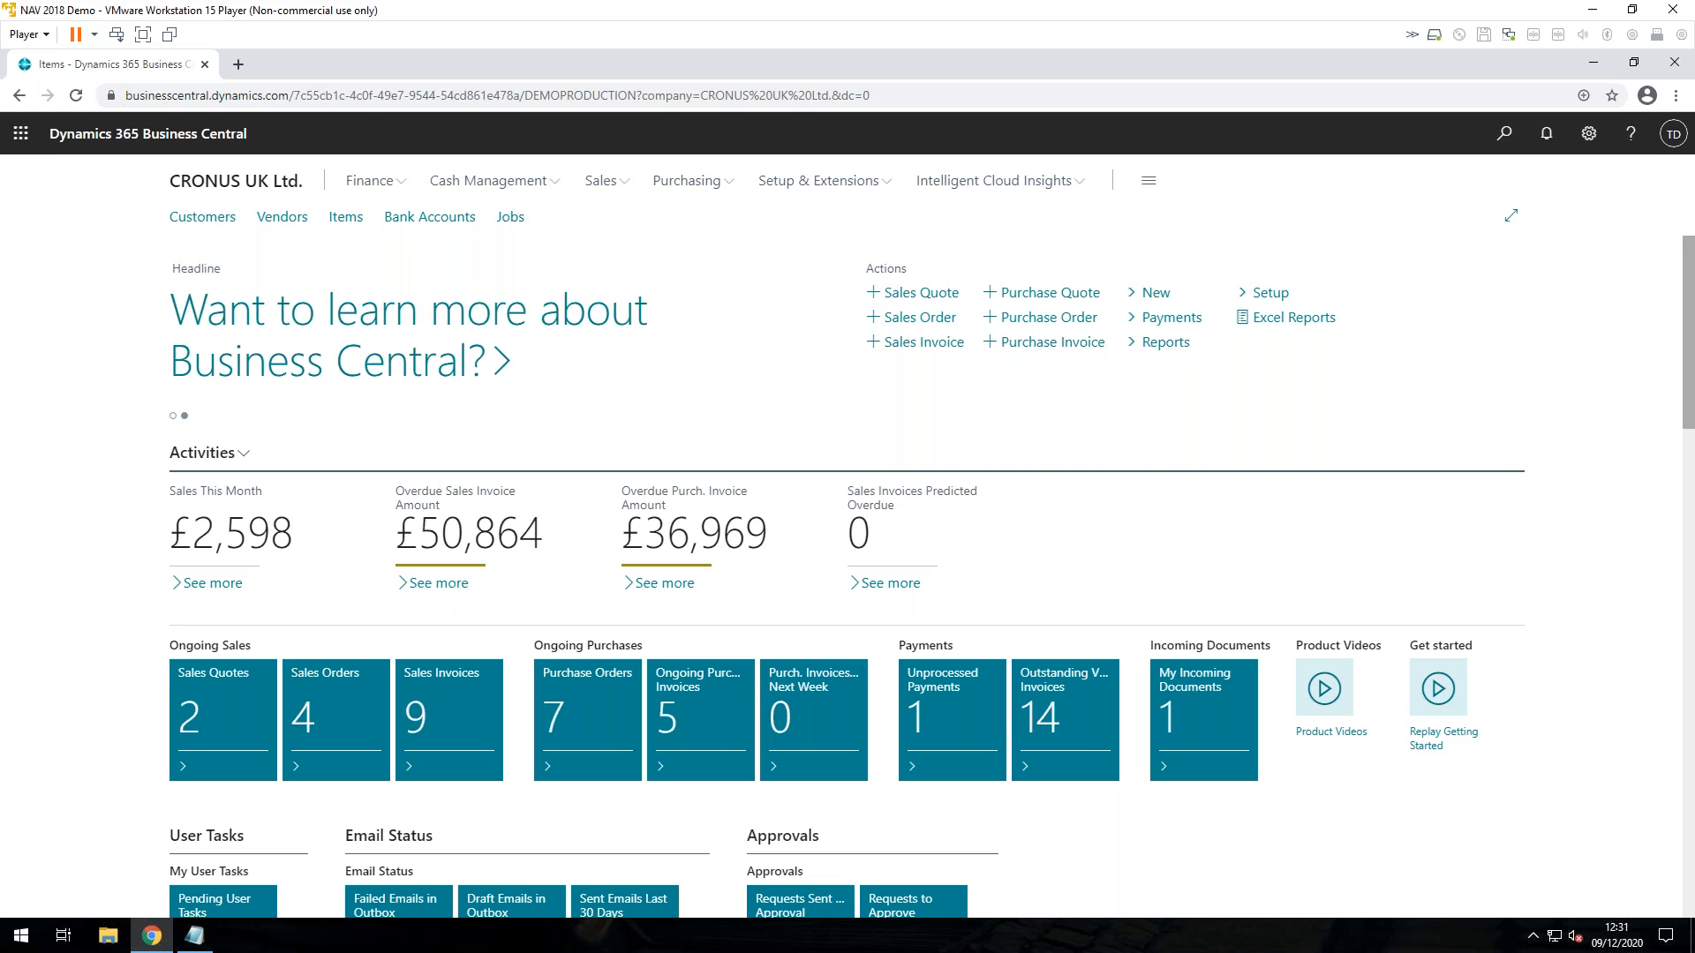
{"action": "mouse_move", "coordinate": [195, 936]}
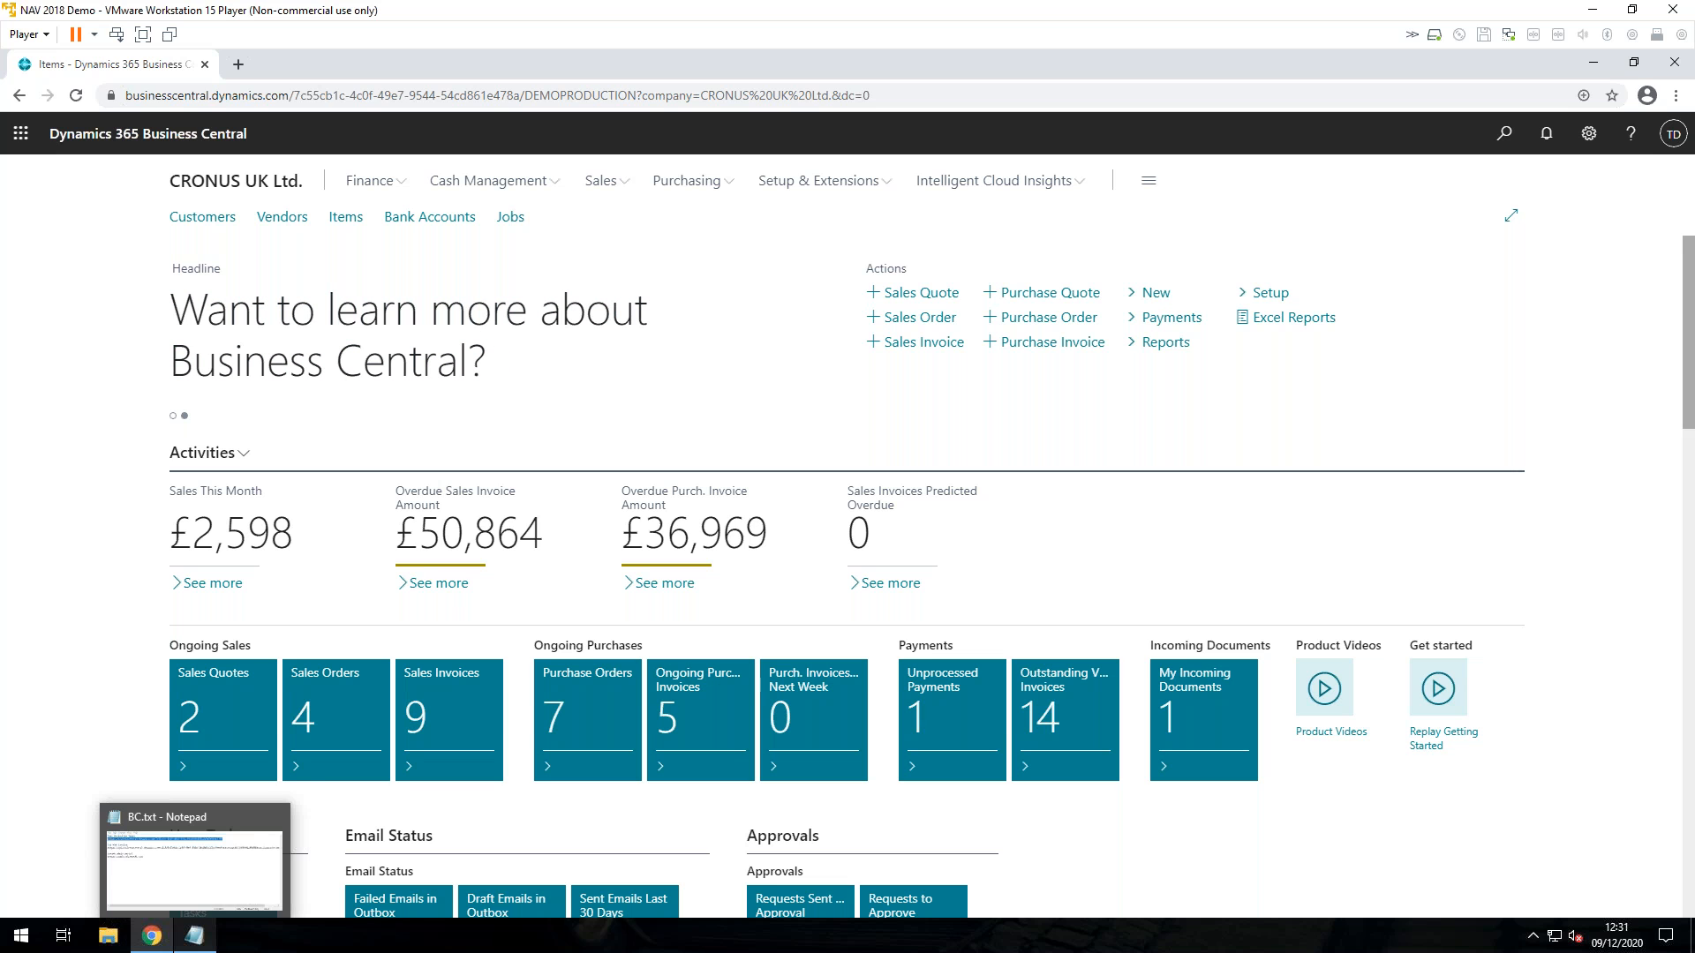